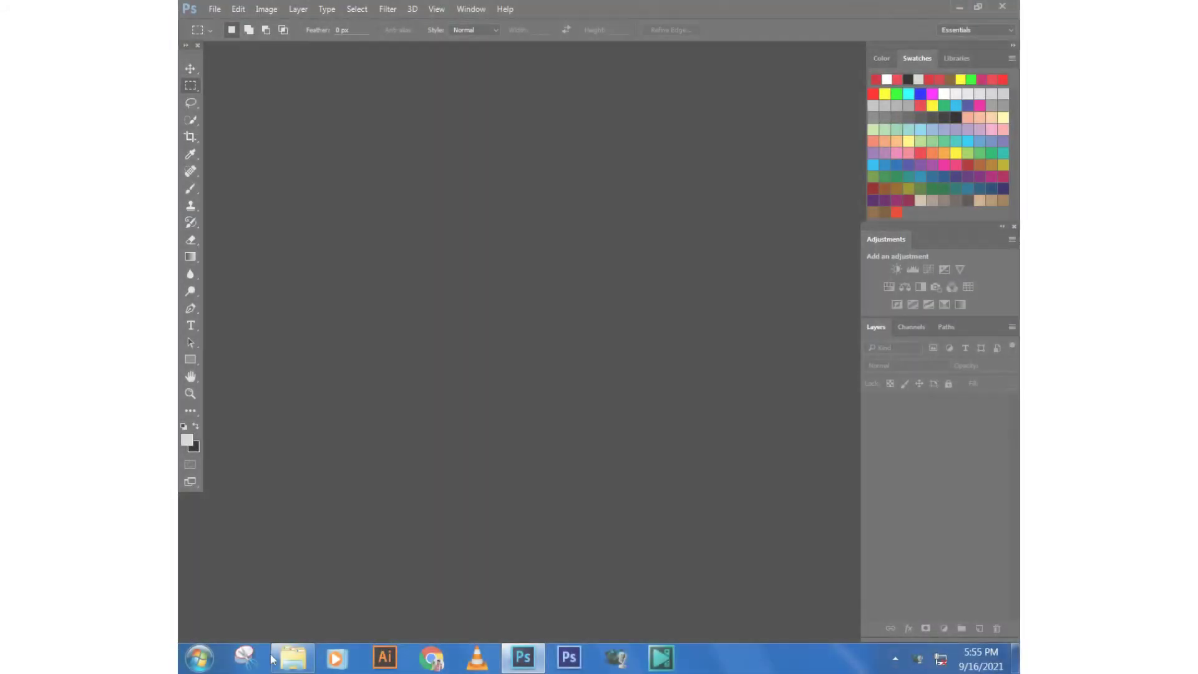
- Open maxresdefault.jpg from the background edit folder in Photoshop by dragging it onto the taskbar
click(288, 657)
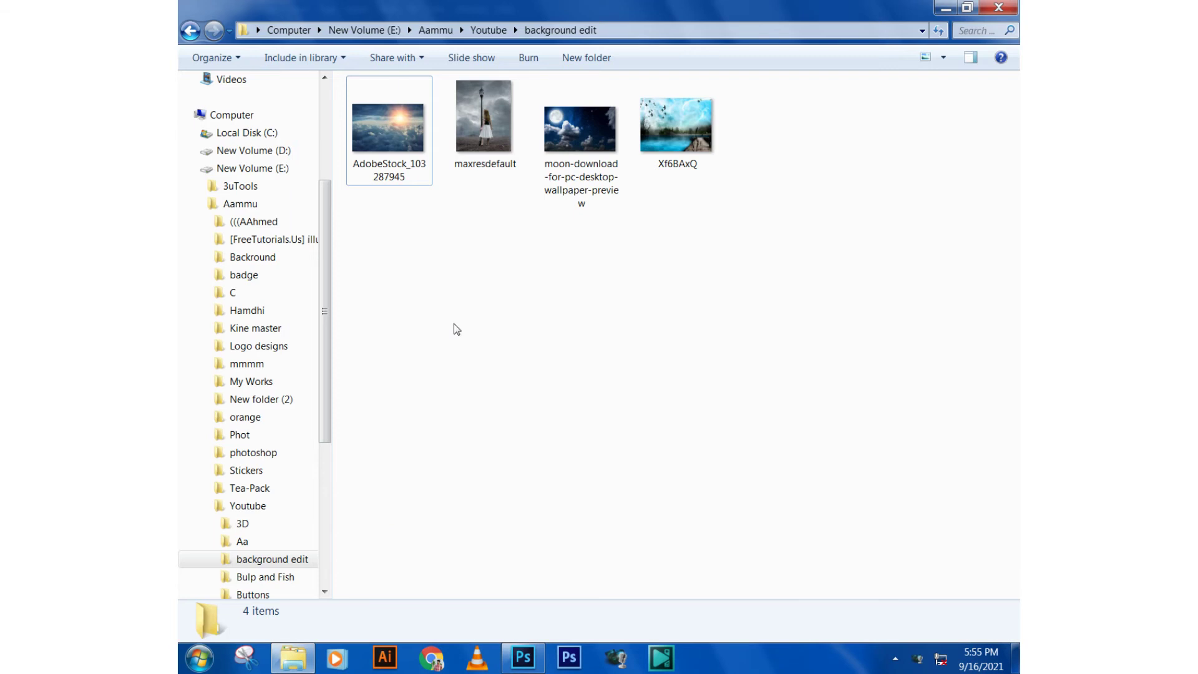
click(492, 138)
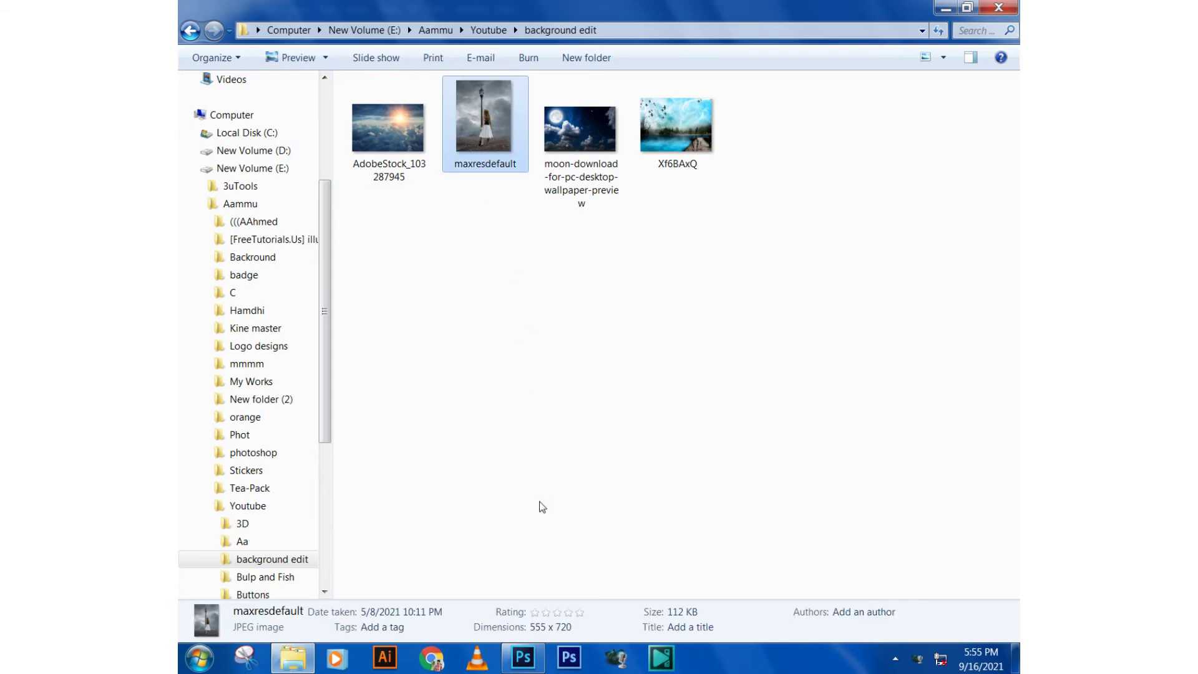
drag(503, 231, 487, 430)
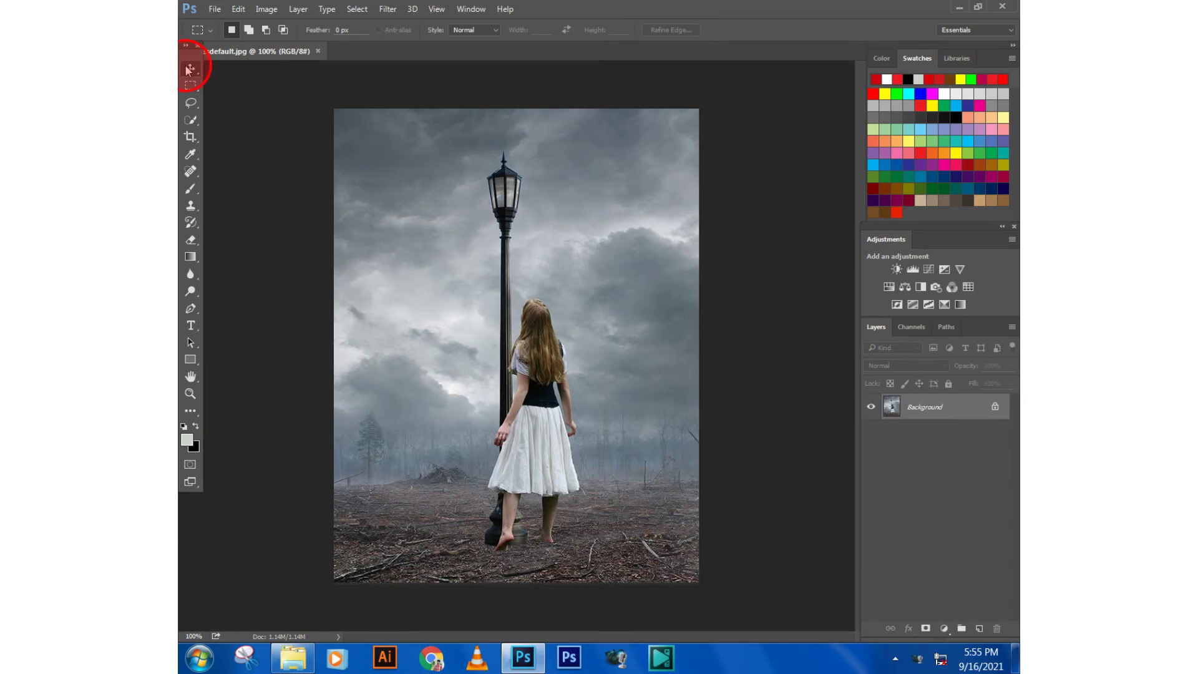
- Quick-select the girl's hair, upper body, legs and feet with a smaller brush
click(191, 119)
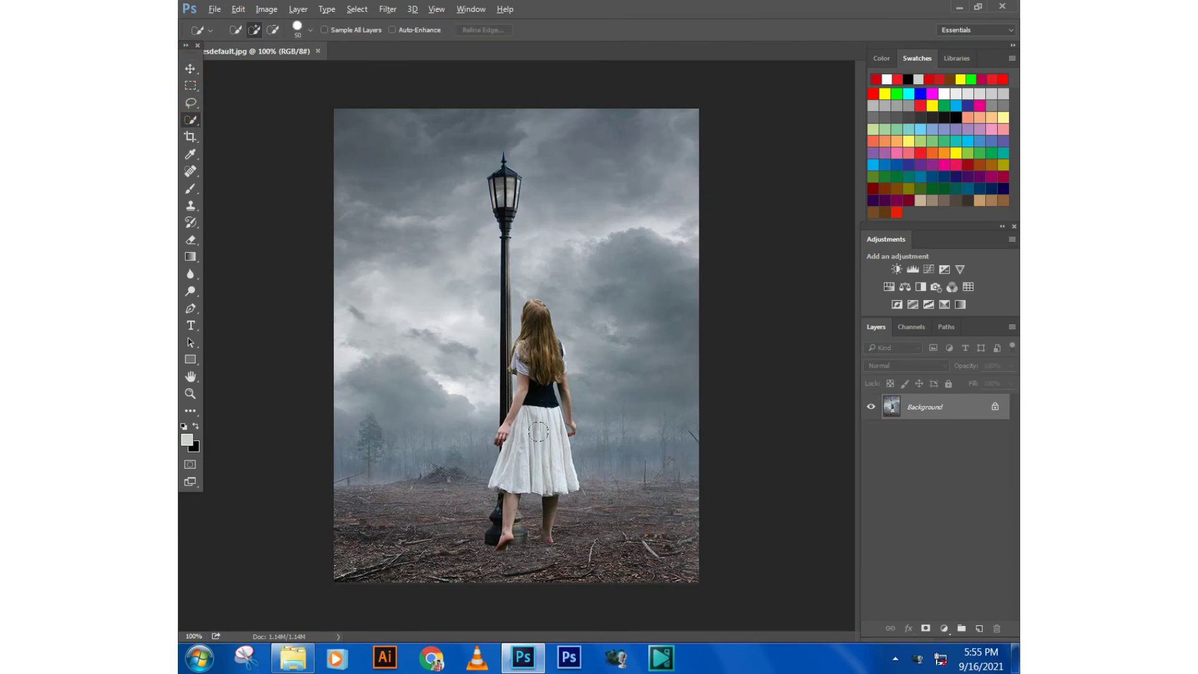
scroll(538, 431, up, 3)
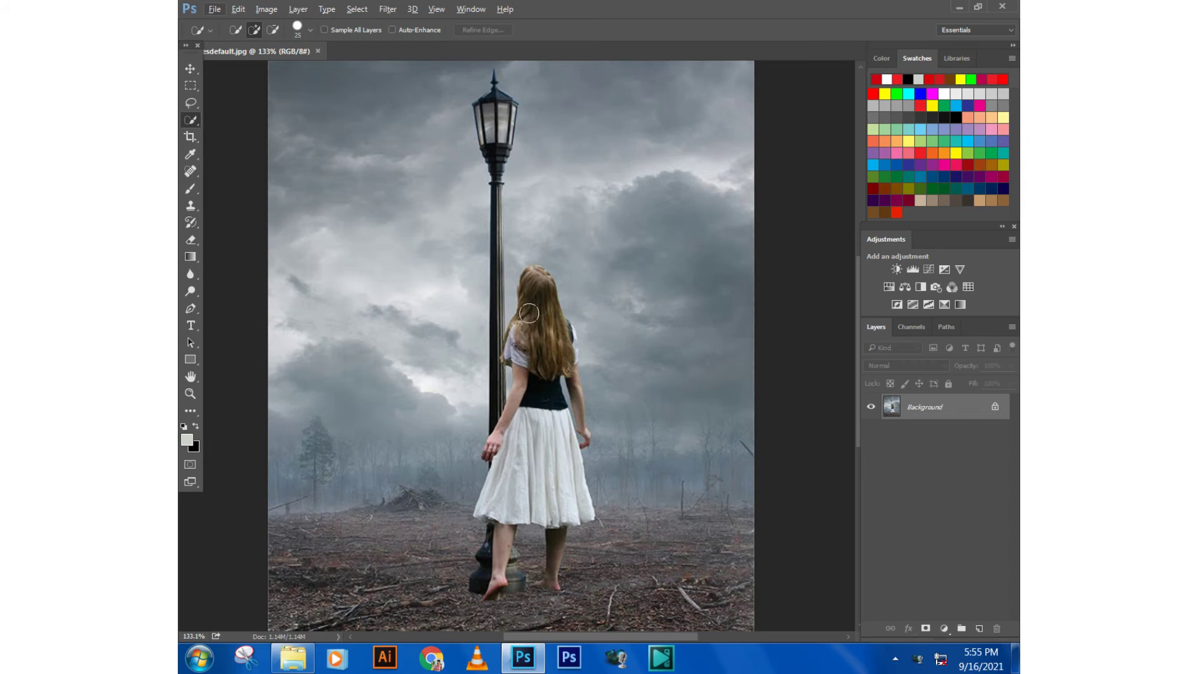
key(bracketleft)
mouse_move(535, 302)
mouse_down()
mouse_move(504, 569)
mouse_move(484, 589)
mouse_up()
drag(549, 562, 551, 574)
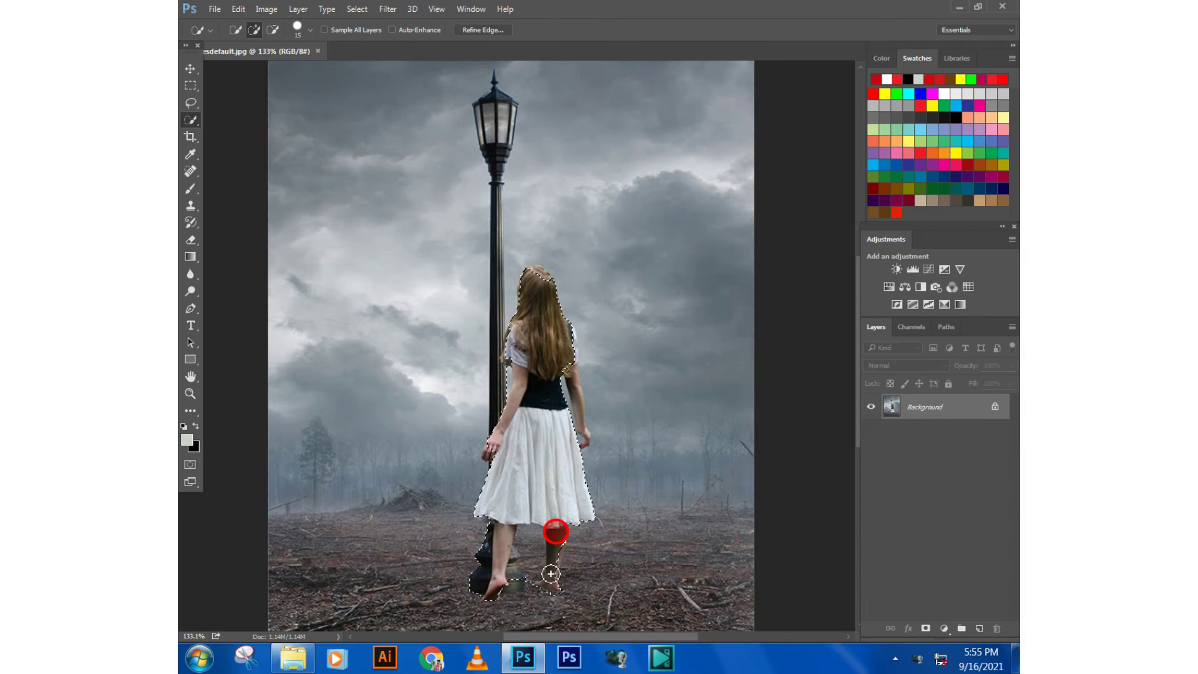
click(554, 571)
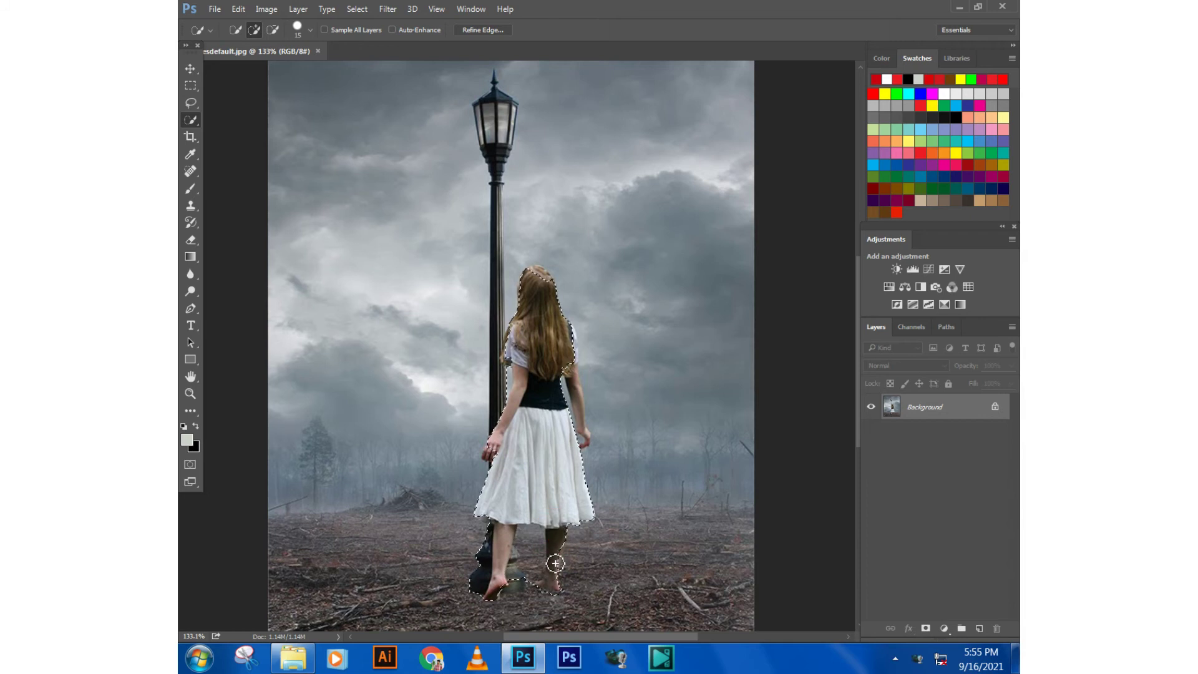
- Add her arm, hand, shoulder and sleeve, and touch up the selection edge around her head
drag(568, 387, 578, 409)
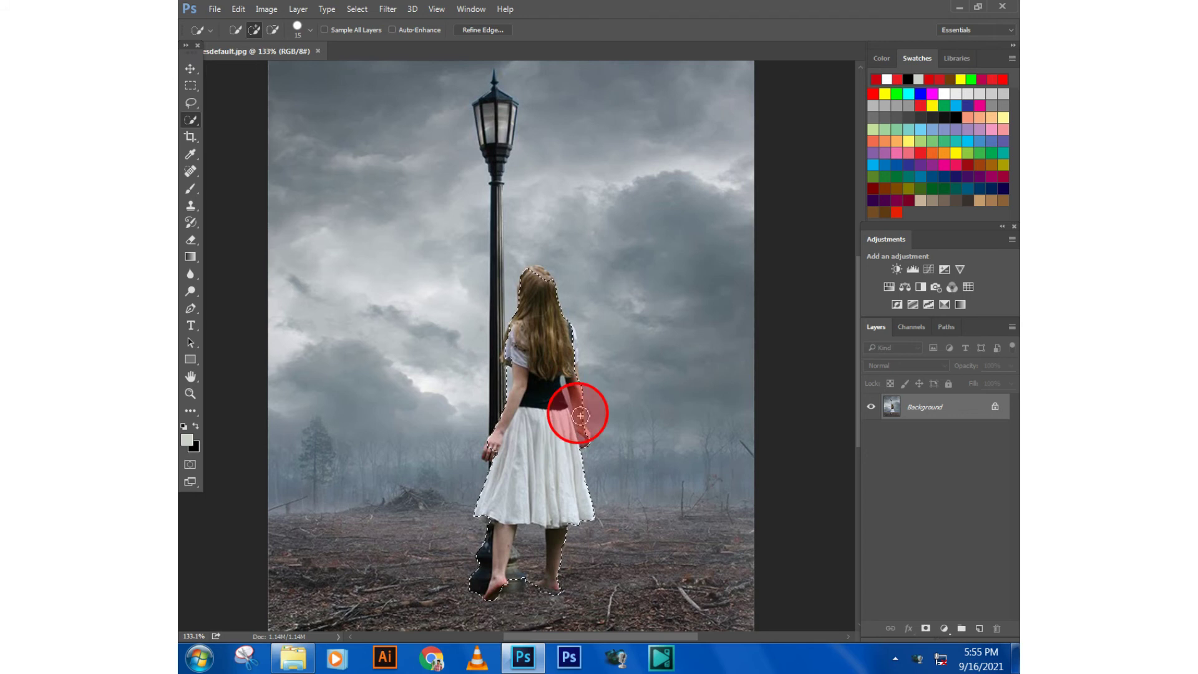
click(580, 439)
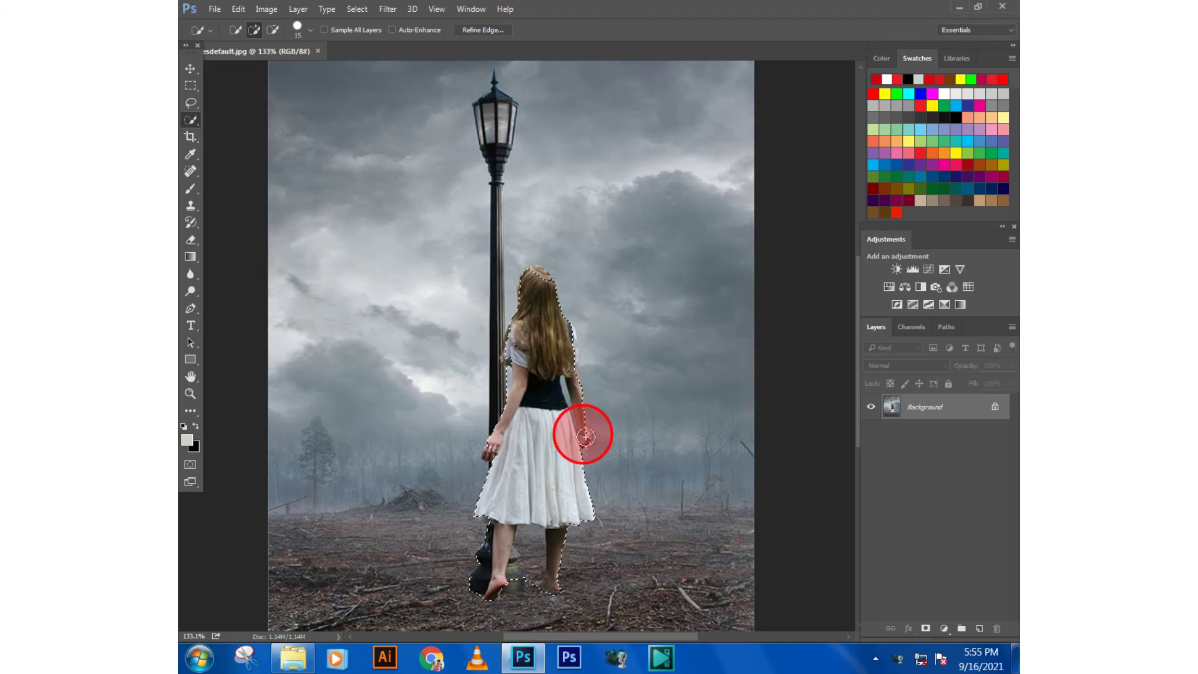
click(490, 449)
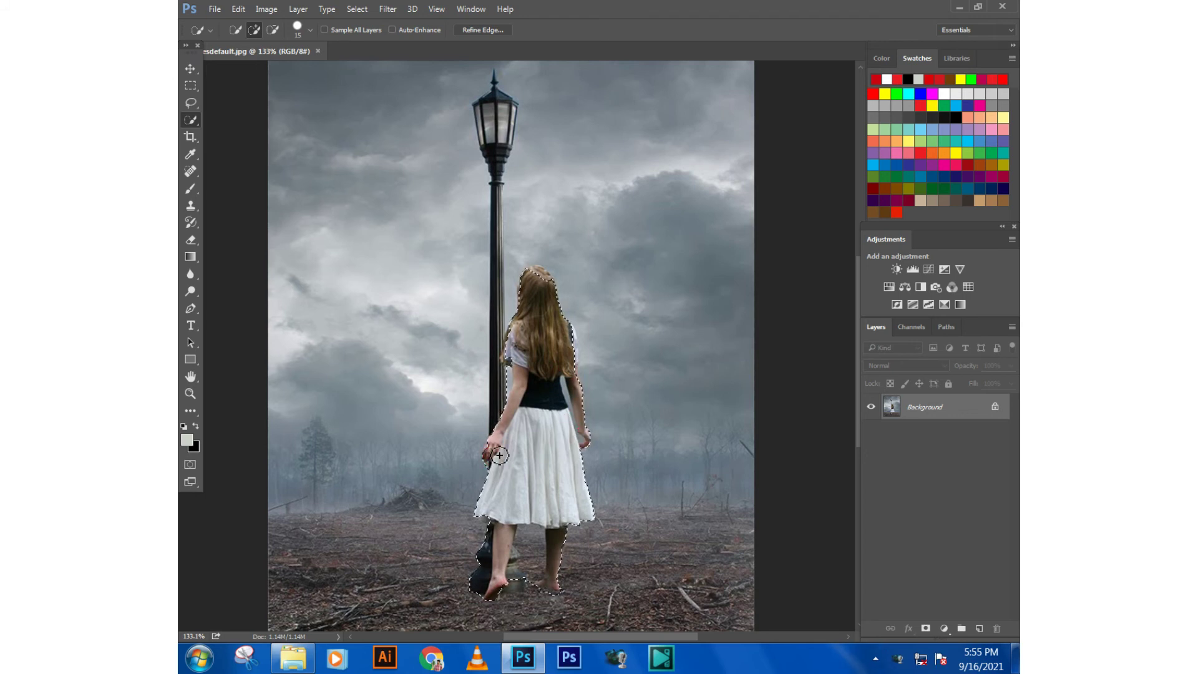
click(493, 452)
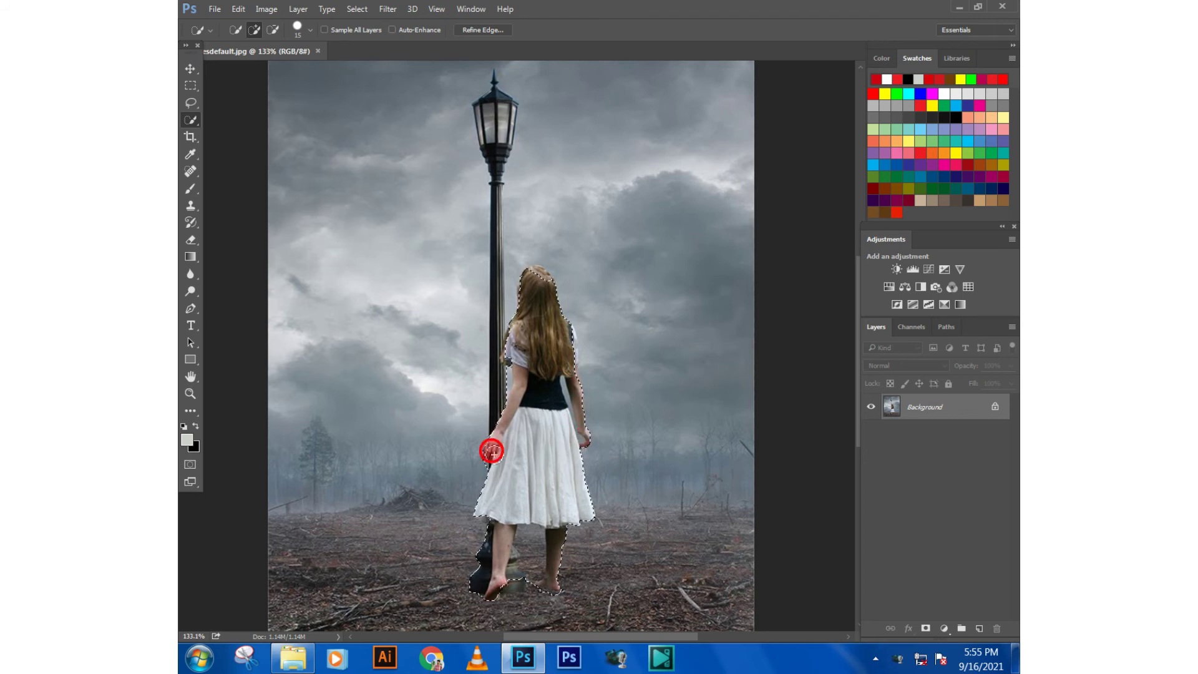
click(509, 355)
click(510, 352)
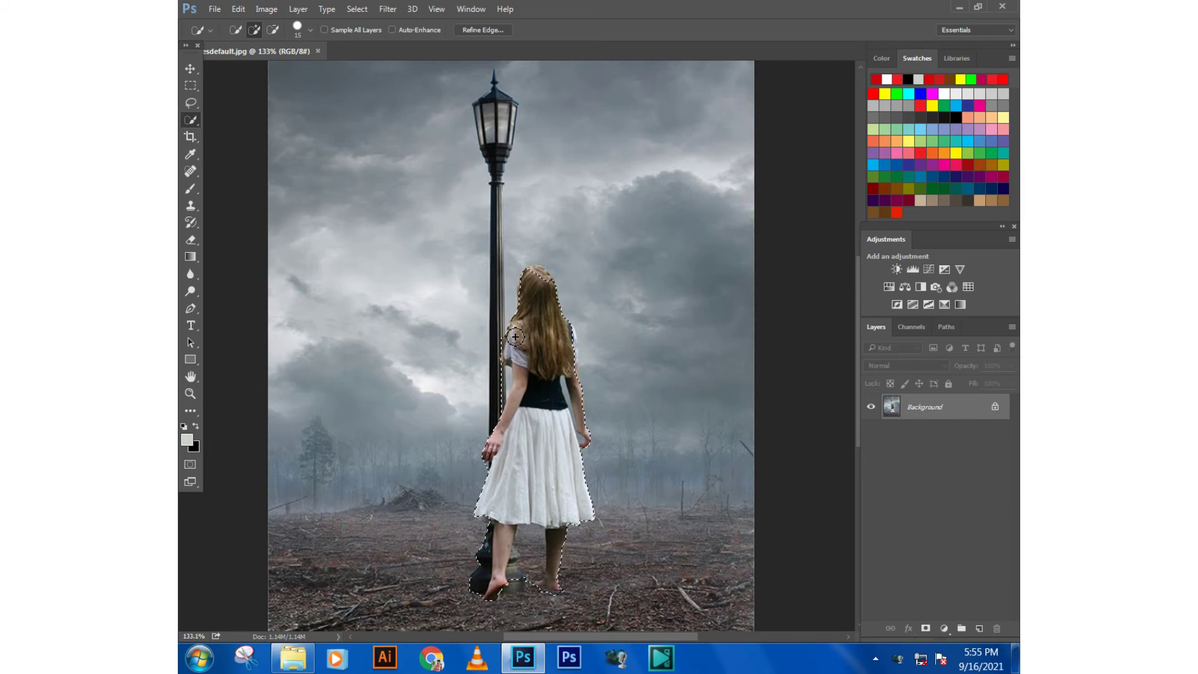
click(536, 276)
click(544, 275)
click(549, 282)
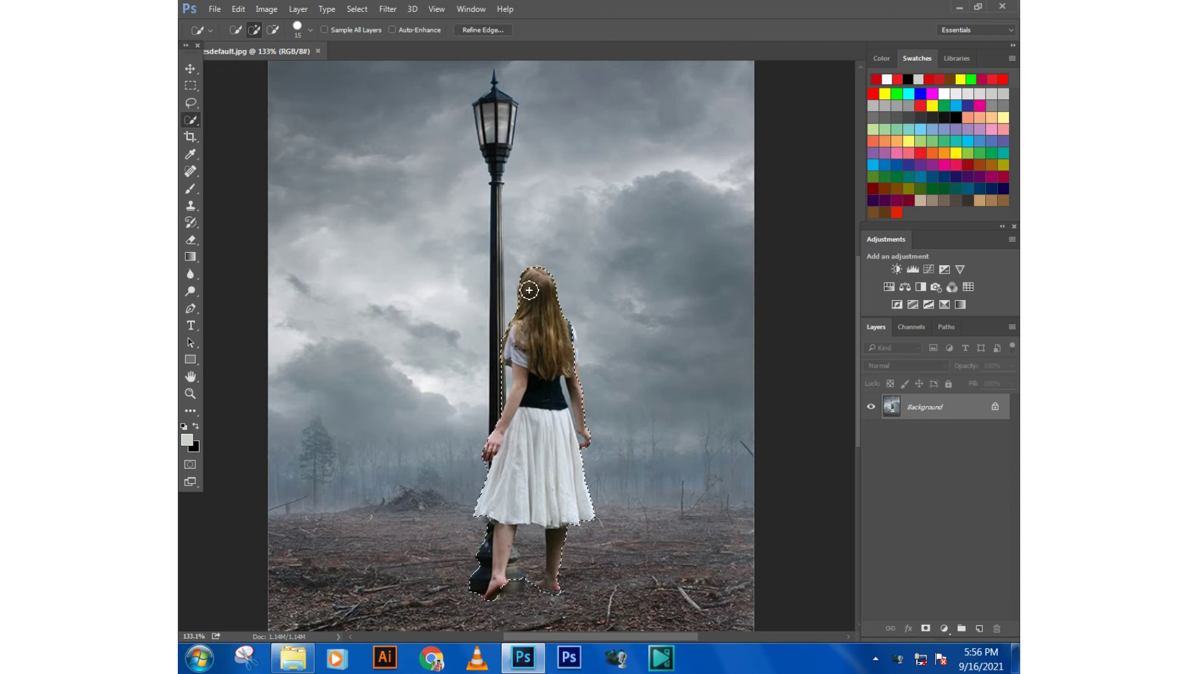
click(527, 288)
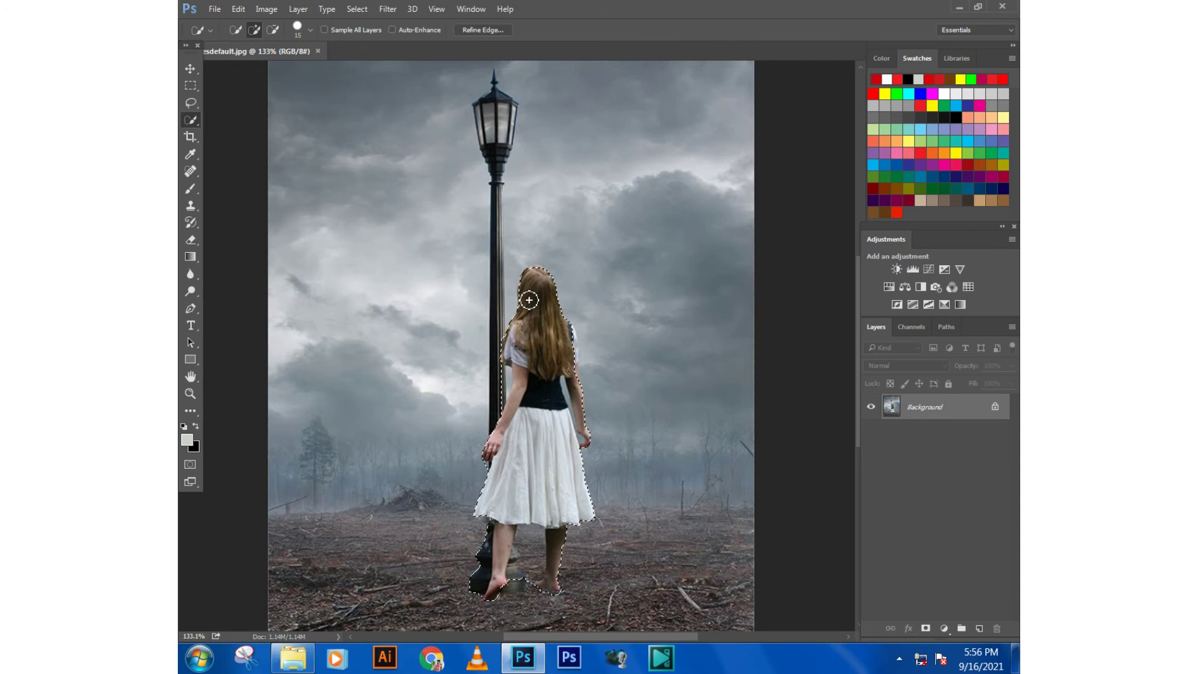
click(526, 295)
- Subtract sky from the hair's left edge and tidy the right shoulder edge with a smaller brush
scroll(528, 300, up, 2)
scroll(531, 252, up, 1)
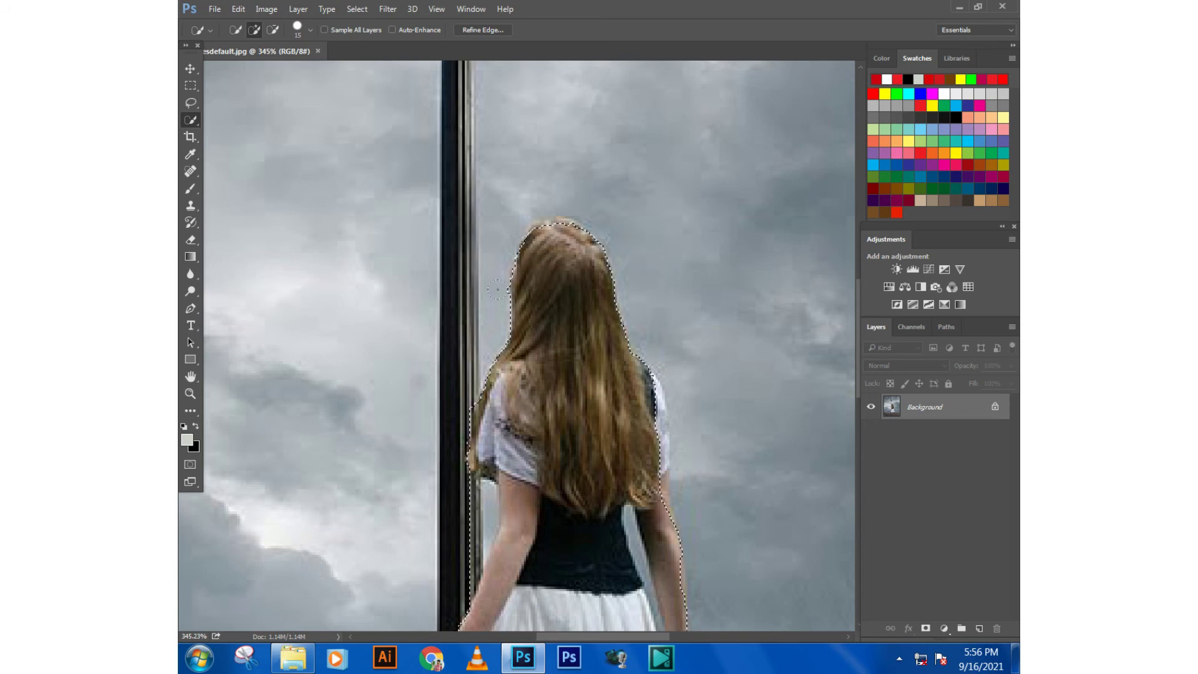
key(alt)
key(bracketleft)
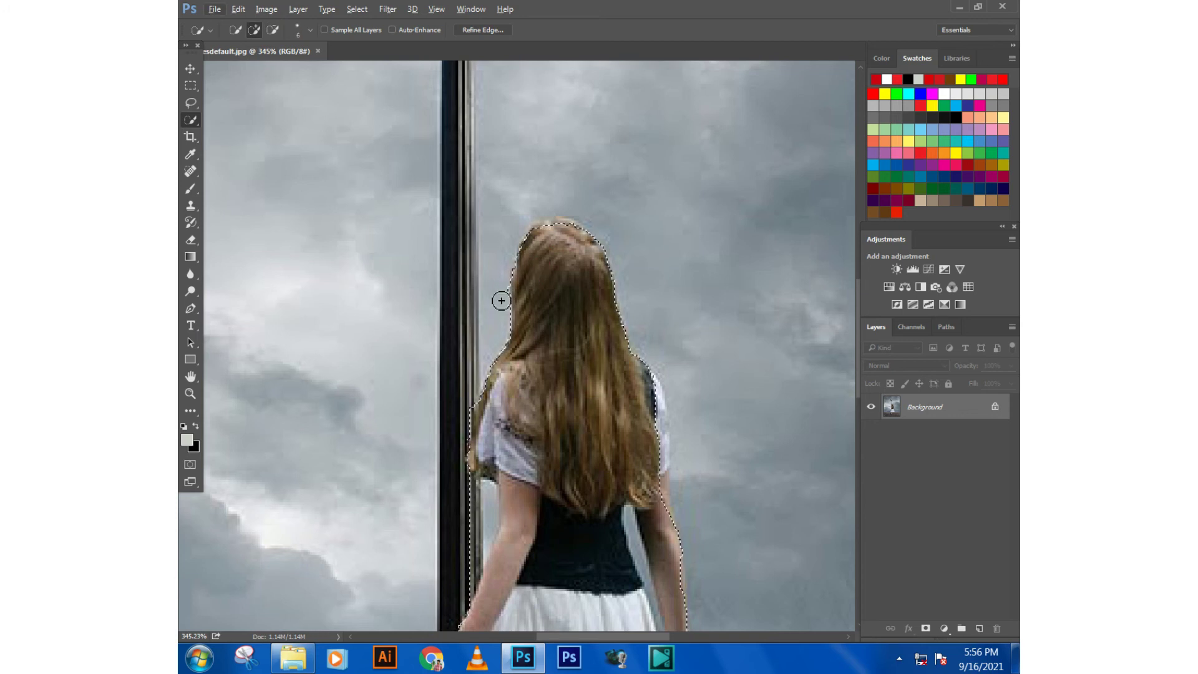
key(alt)
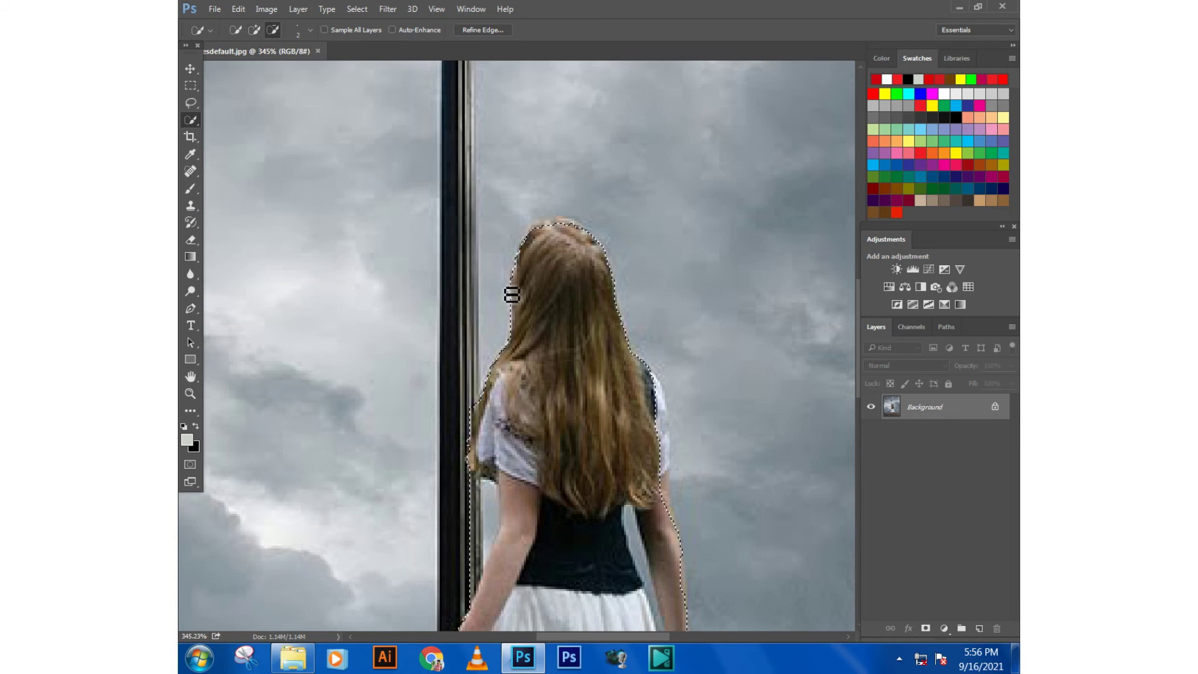
drag(508, 291, 515, 307)
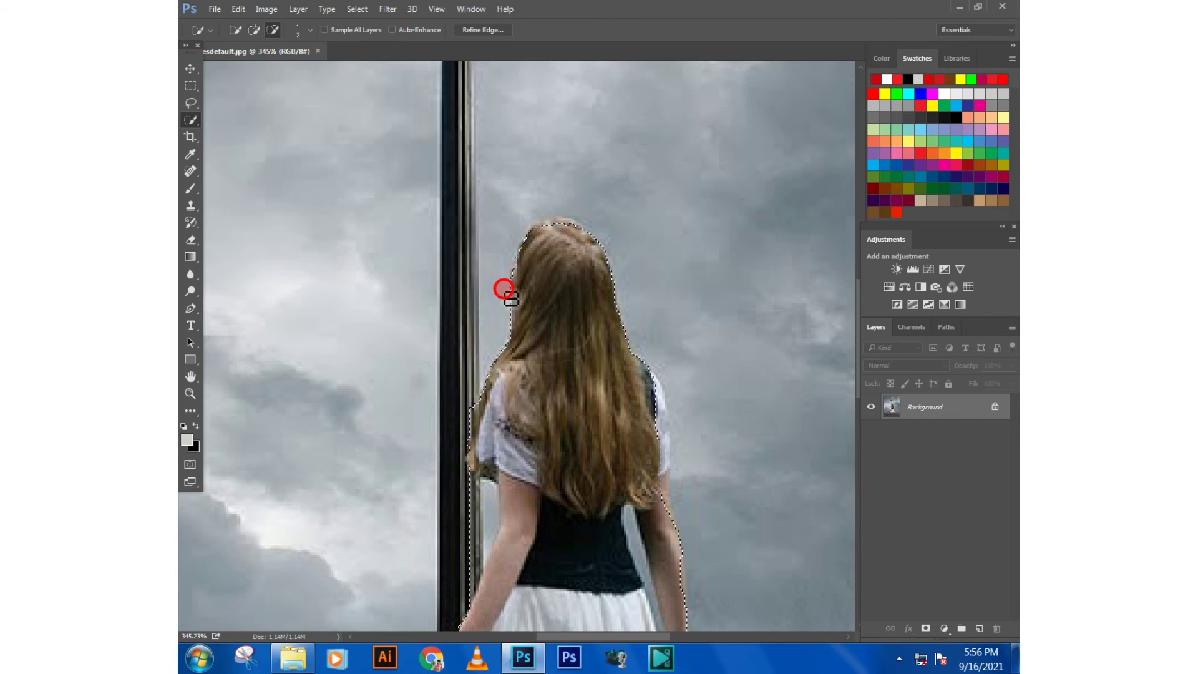
click(651, 393)
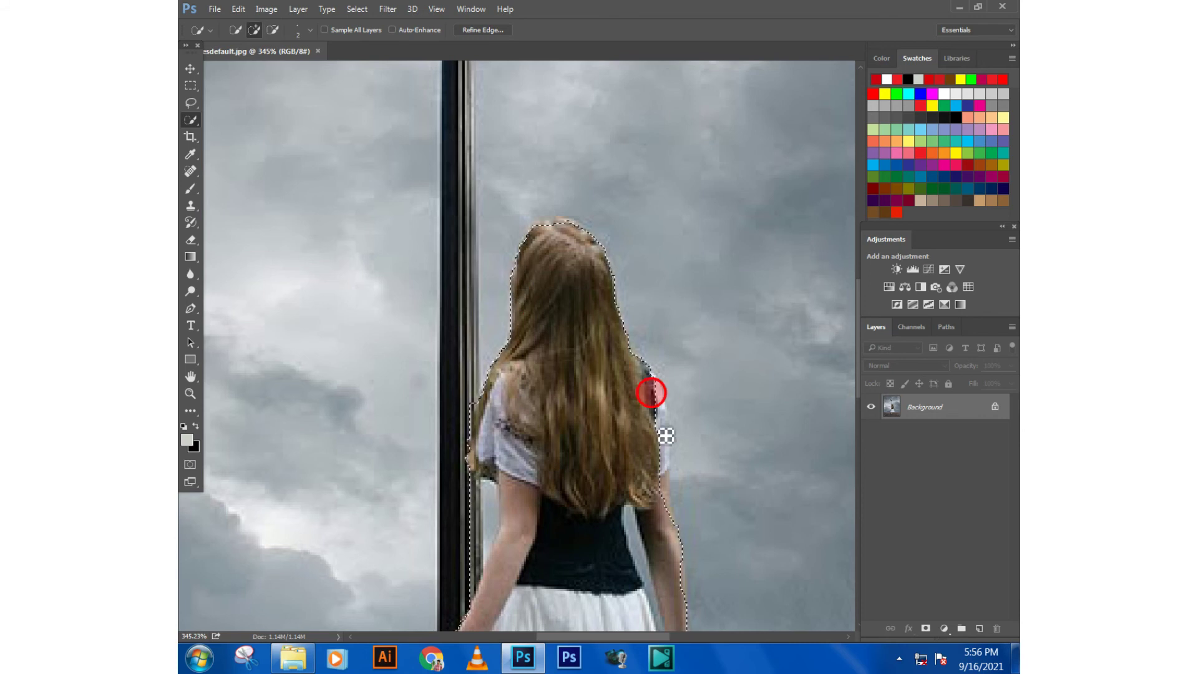
click(659, 400)
click(649, 382)
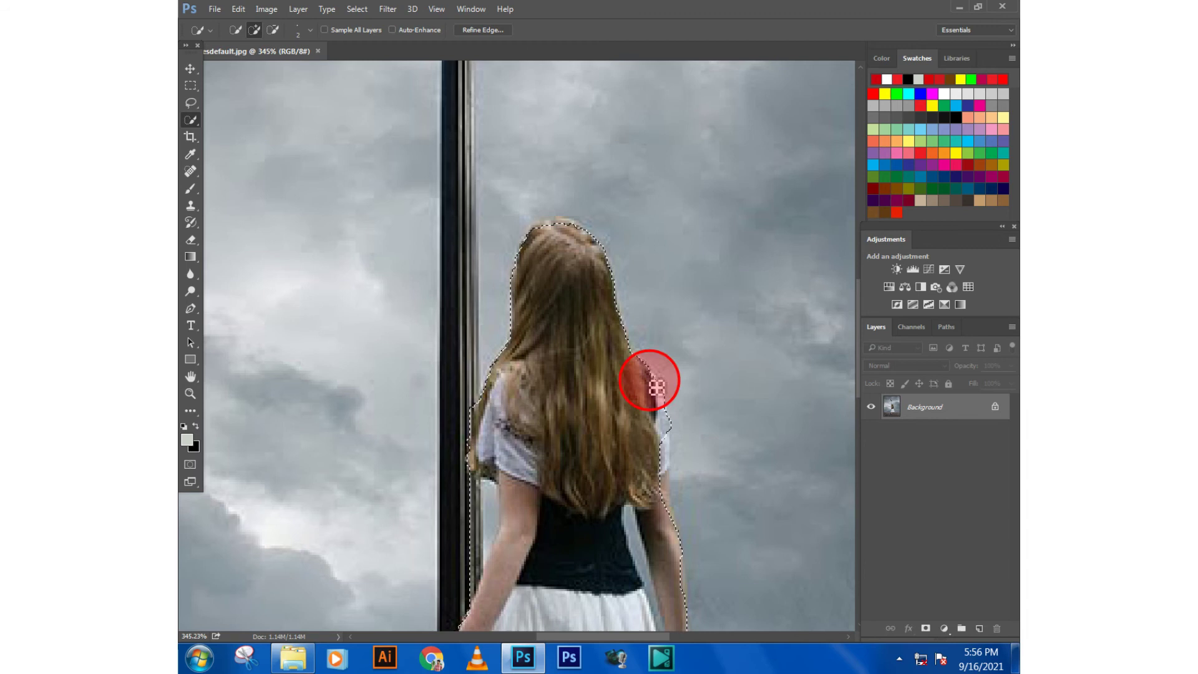
click(668, 444)
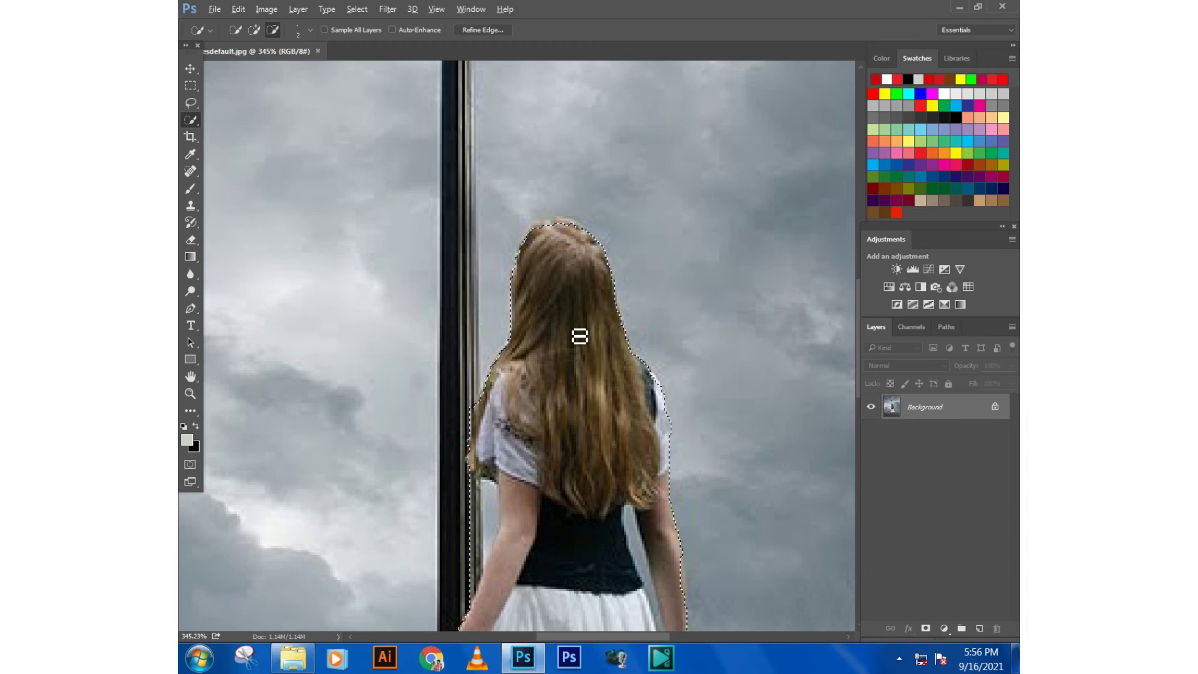
- Trim the selection along the sleeve and the arm's outer edge, re-adding the arm itself
scroll(580, 337, down, 2)
scroll(579, 337, down, 2)
scroll(579, 336, down, 2)
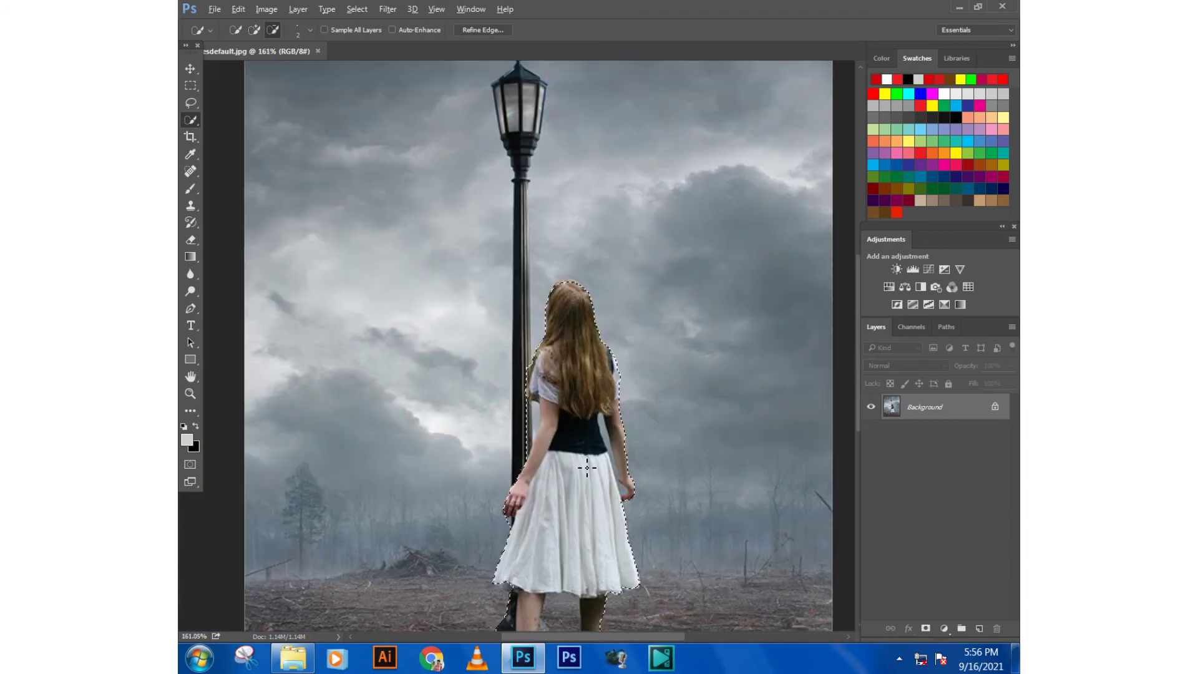
scroll(530, 401, up, 5)
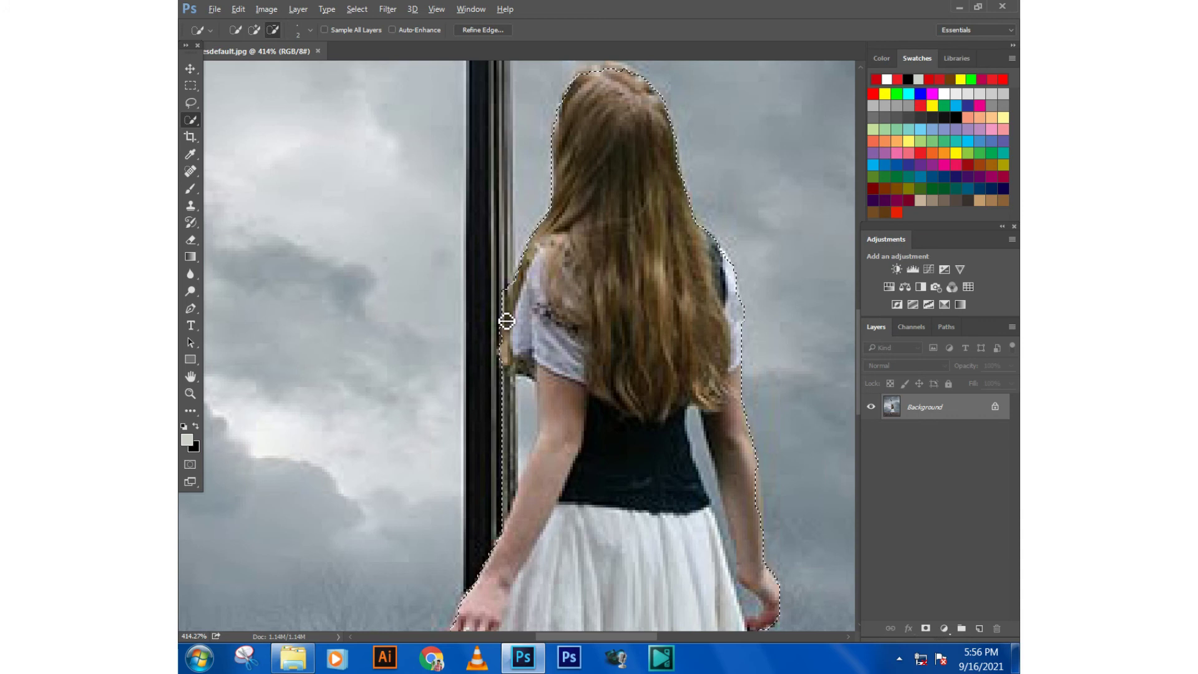
drag(500, 313, 503, 289)
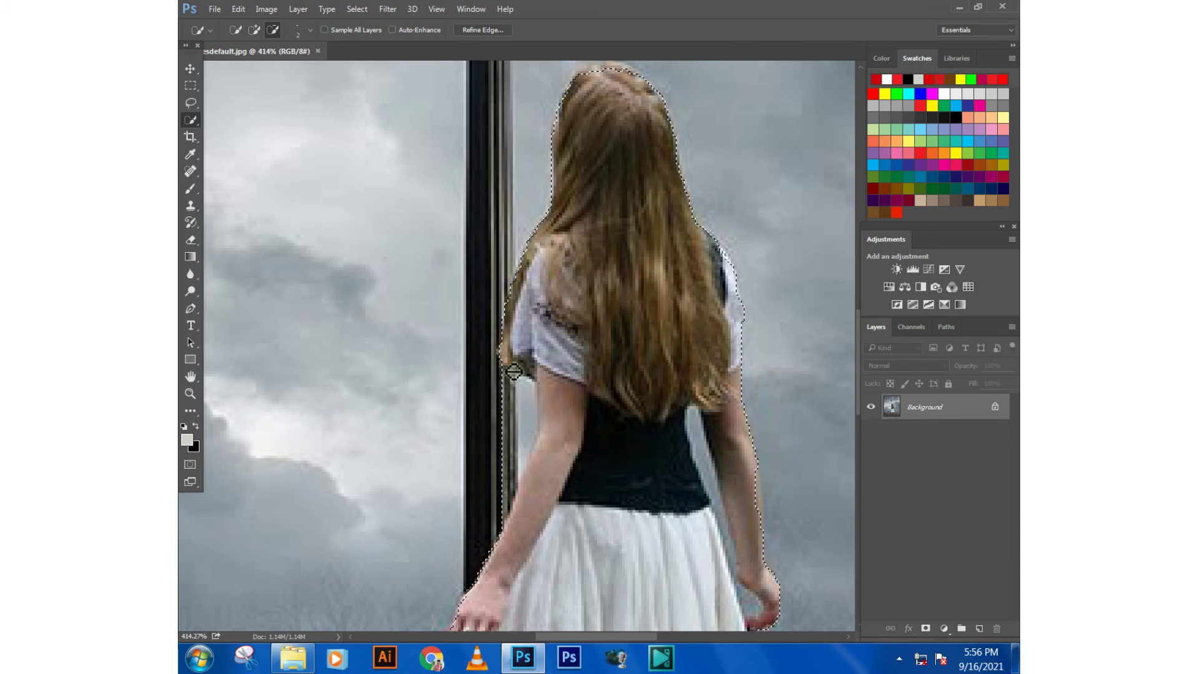
mouse_move(516, 396)
mouse_down()
mouse_move(529, 391)
mouse_move(516, 380)
mouse_move(562, 434)
mouse_up()
drag(531, 391, 538, 403)
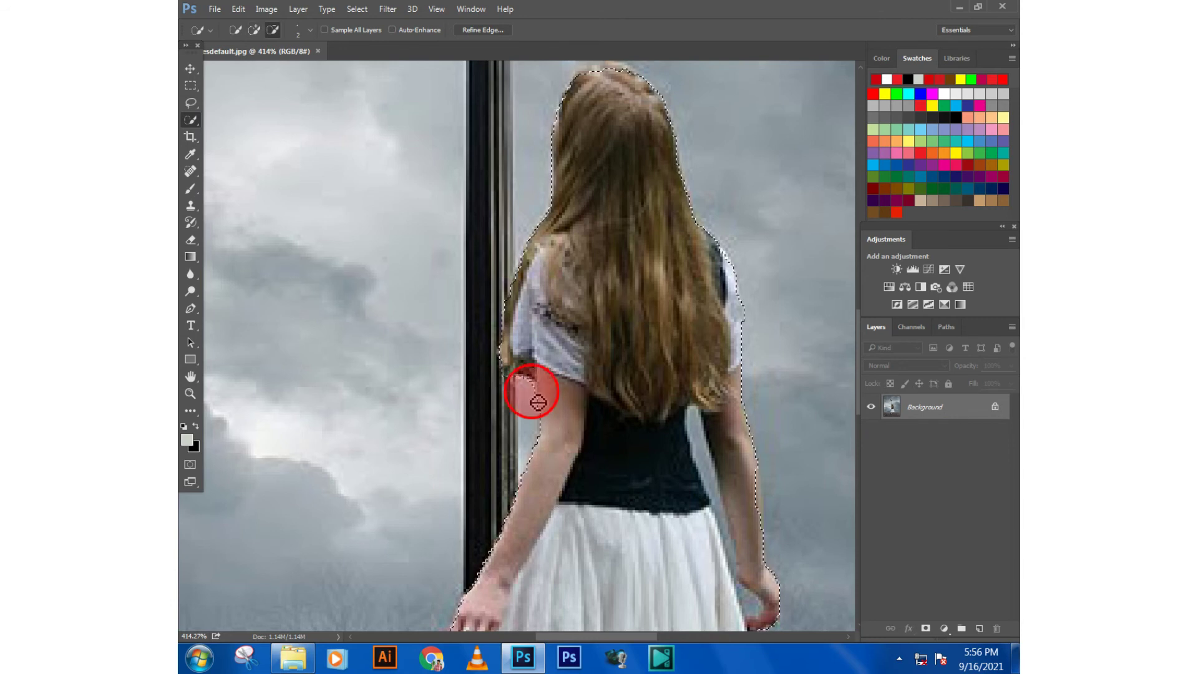
scroll(538, 402, down, 5)
scroll(507, 599, up, 1)
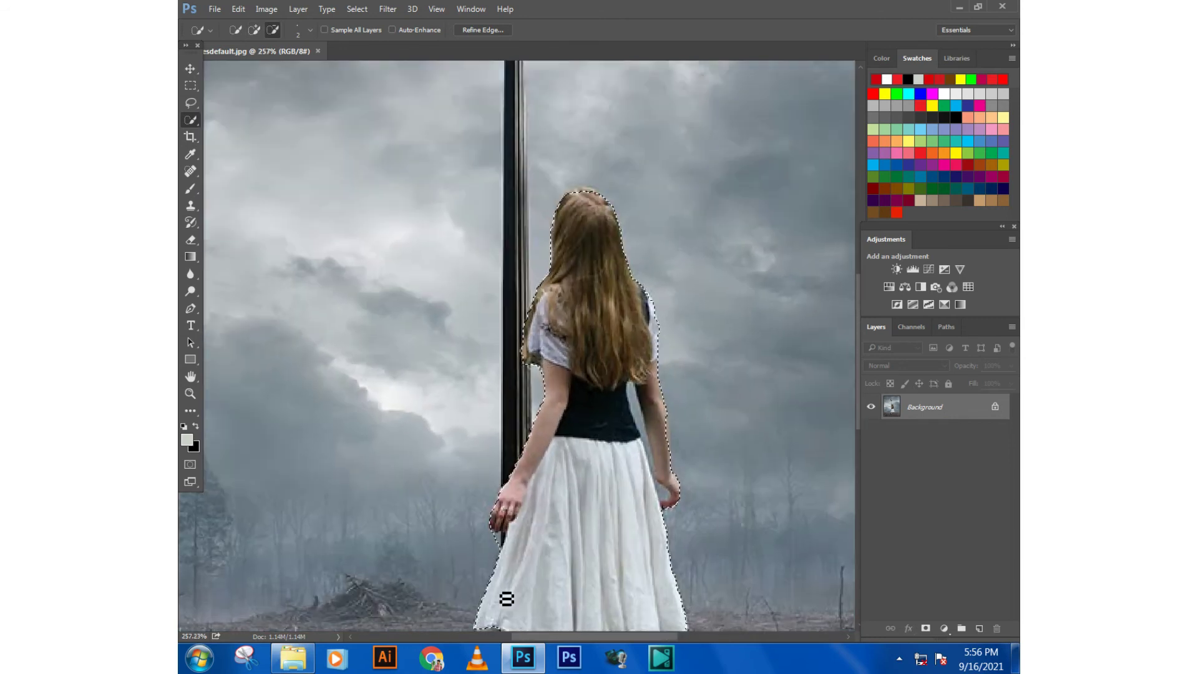
scroll(506, 599, up, 2)
scroll(506, 599, up, 2)
- Refine the selection edge around the girl's hand
click(508, 502)
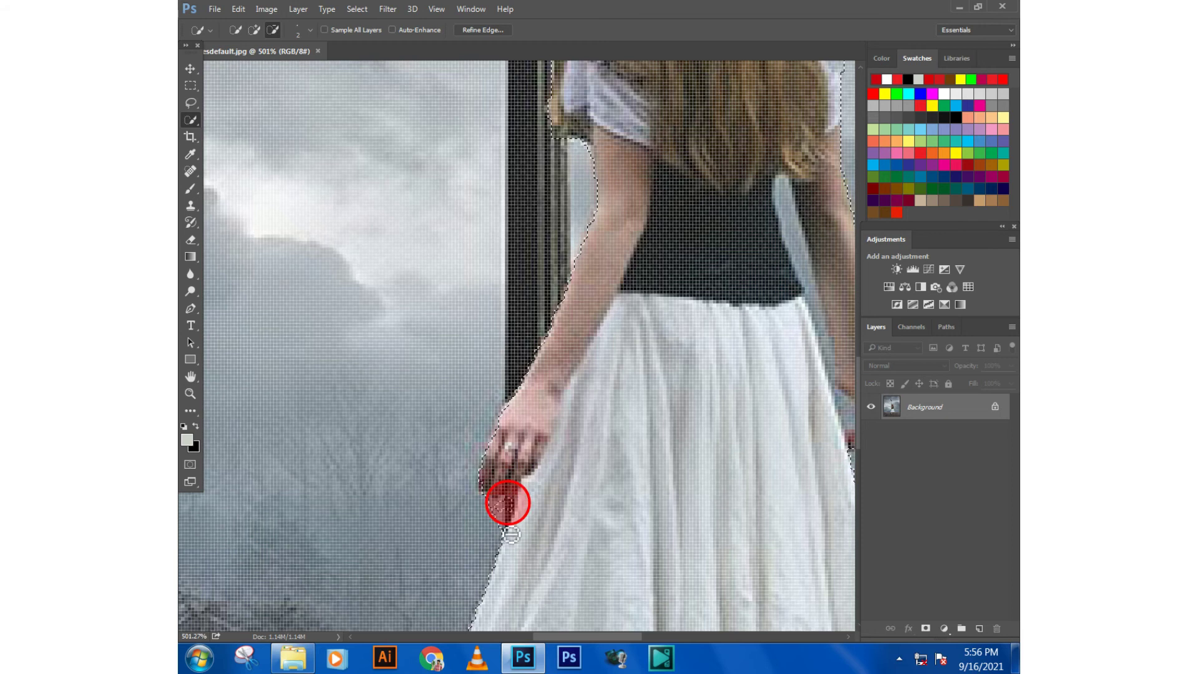
scroll(511, 535, down, 1)
click(499, 510)
click(502, 517)
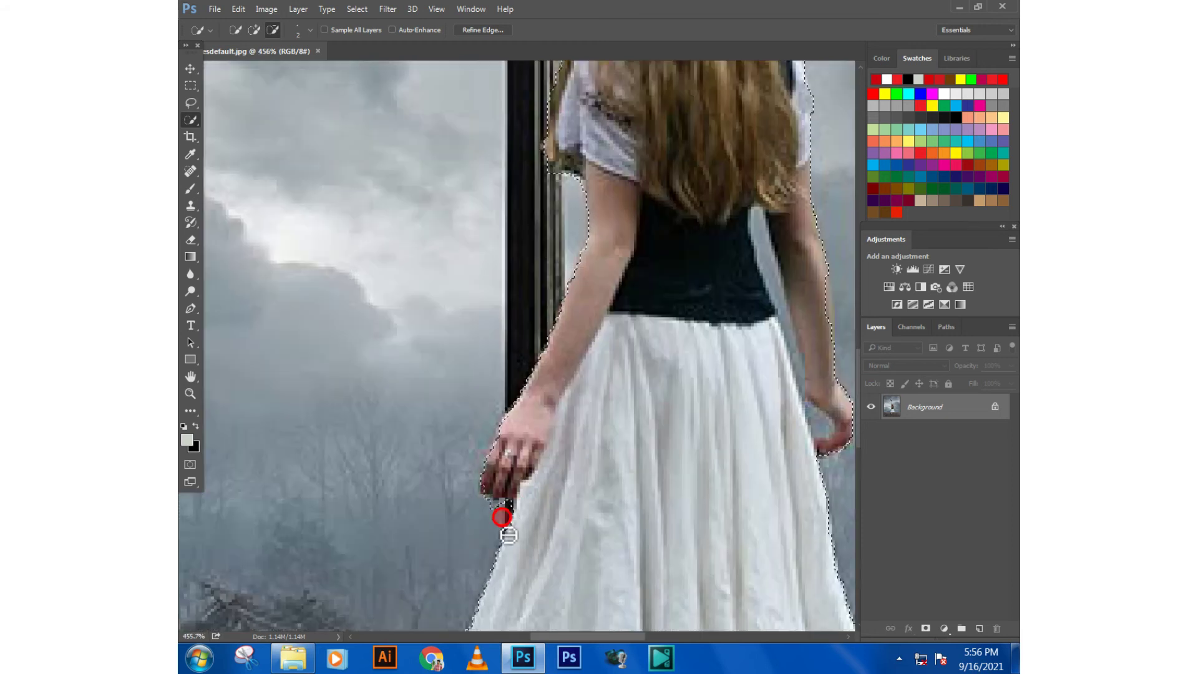
click(498, 503)
click(501, 504)
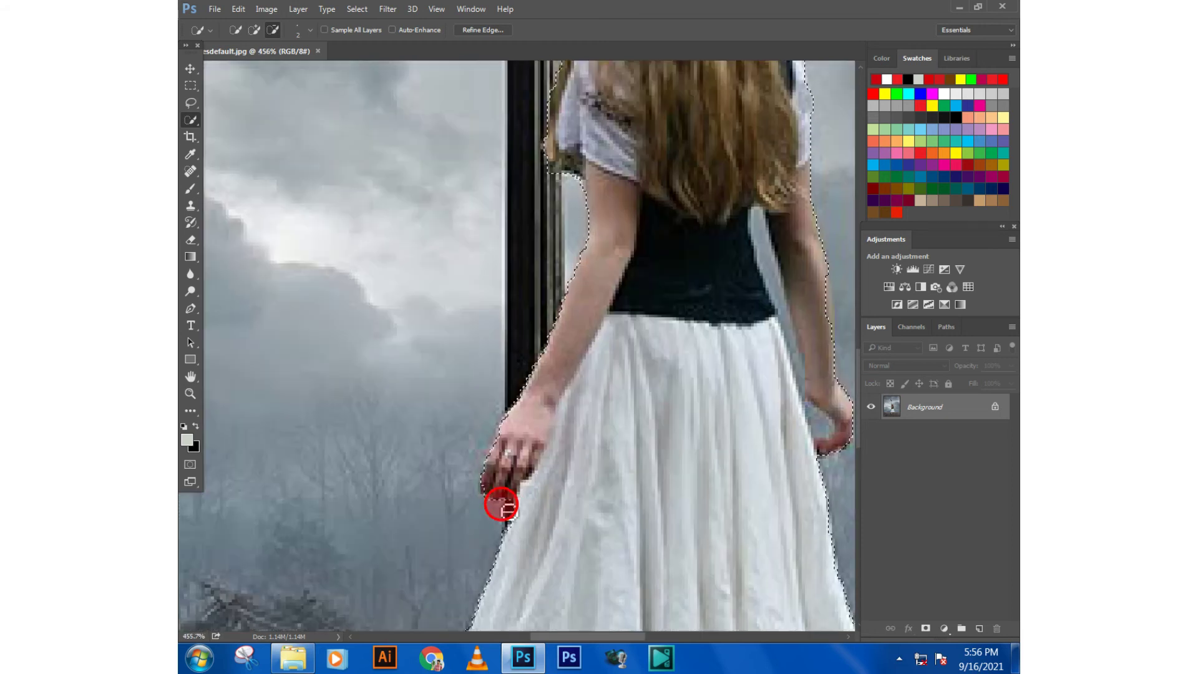
alt+click(503, 484)
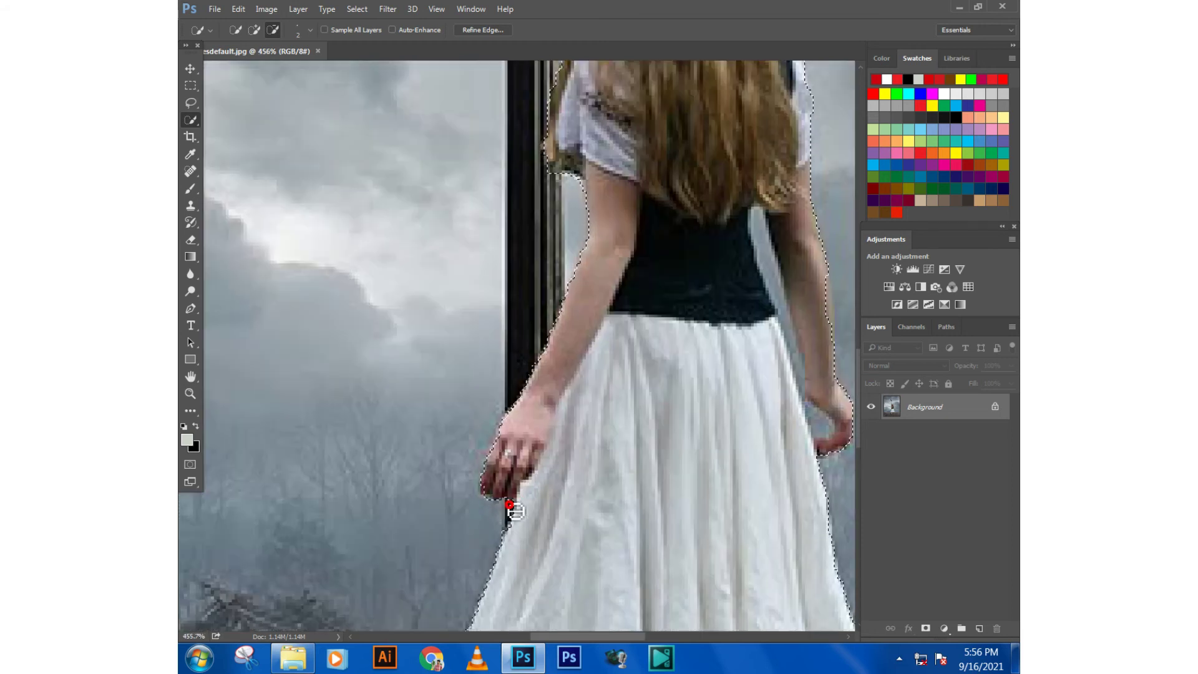
click(485, 488)
scroll(485, 444, down, 1)
scroll(483, 435, down, 1)
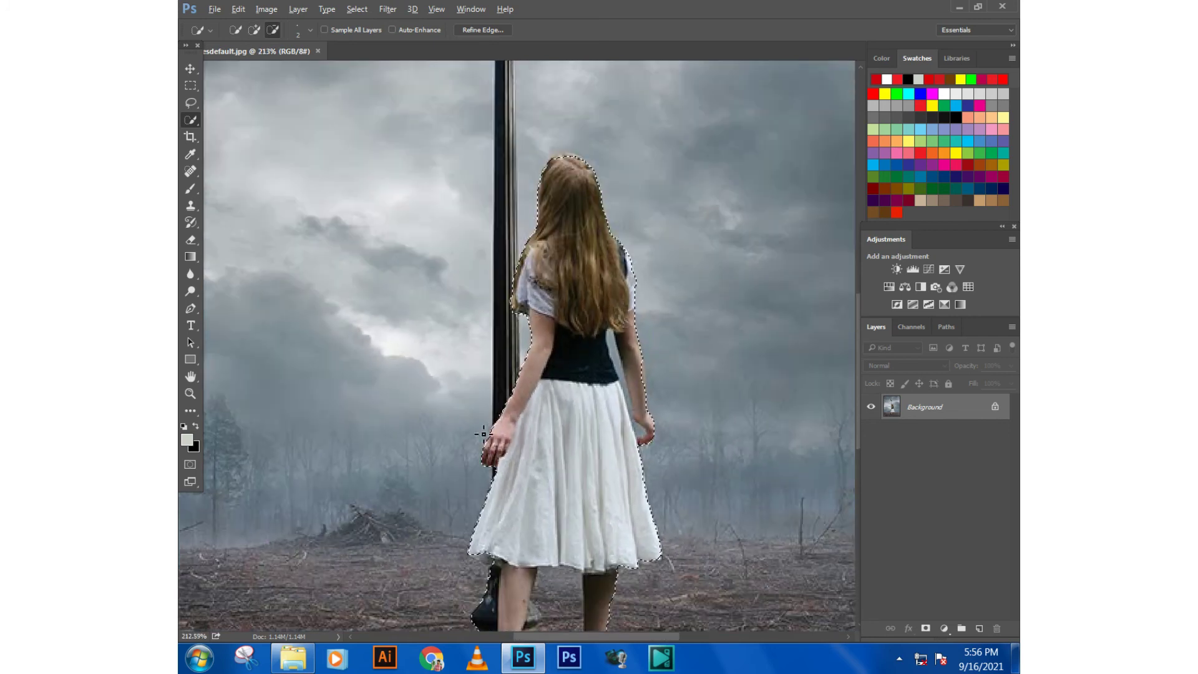
scroll(599, 362, up, 1)
scroll(621, 359, up, 1)
- Remove the gap between the right arm and waist, keeping the waist edge and trimming near the hand
scroll(603, 348, up, 1)
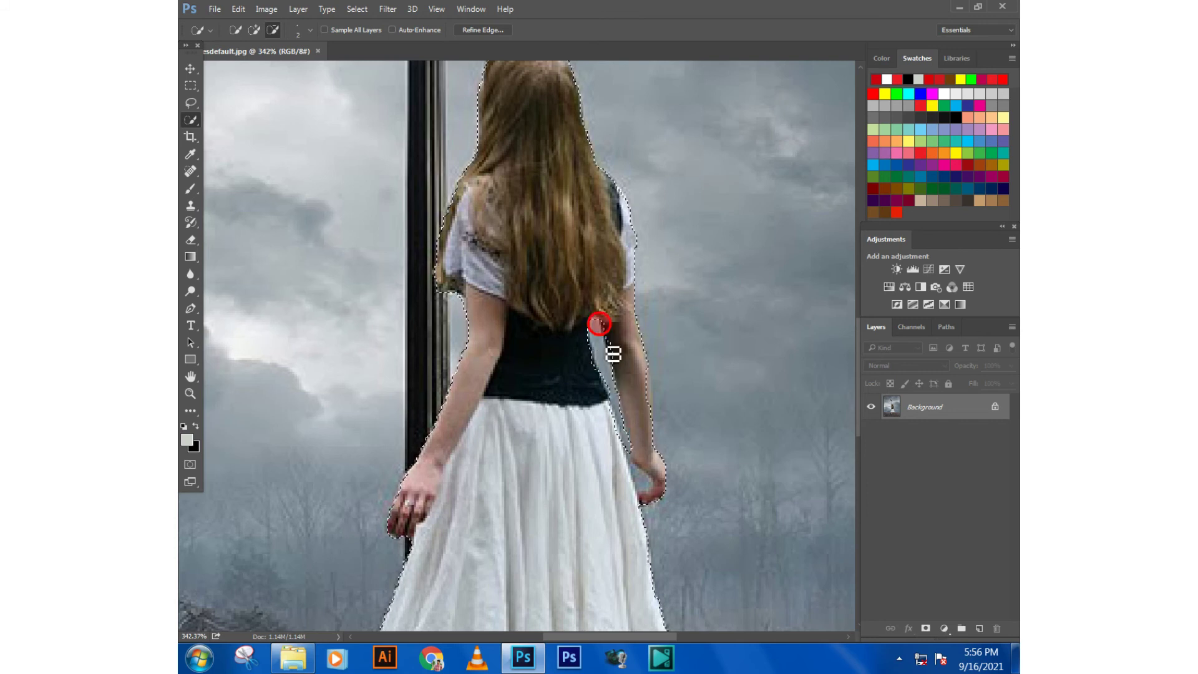
click(602, 377)
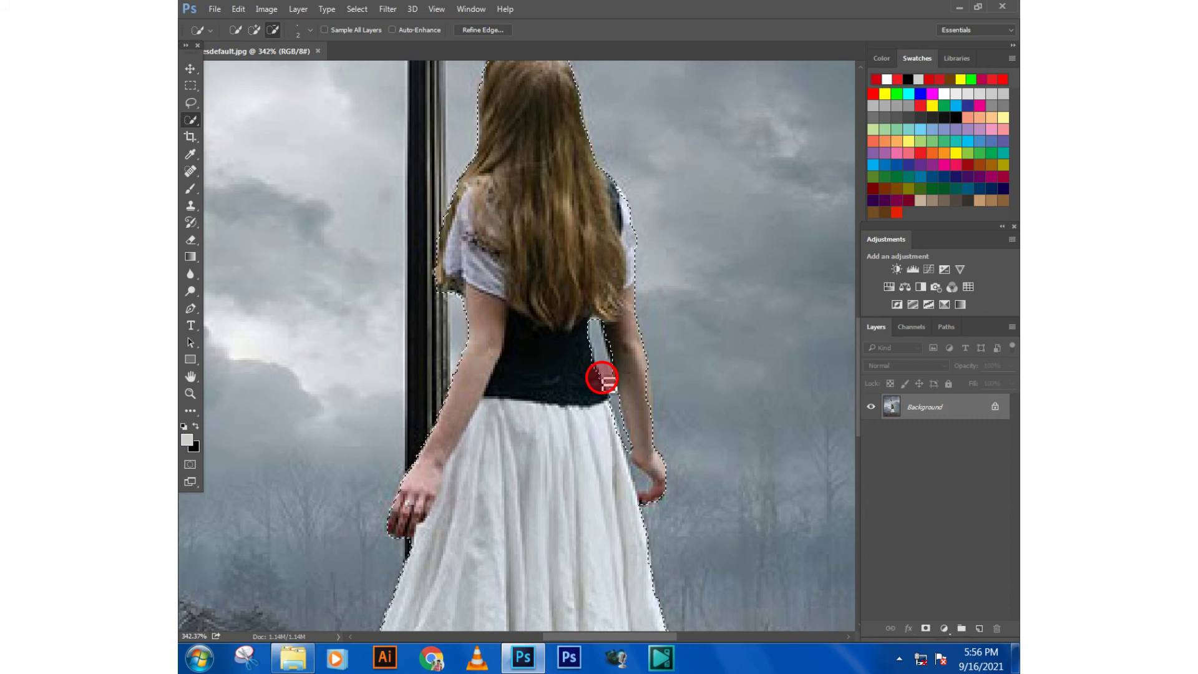
key(alt)
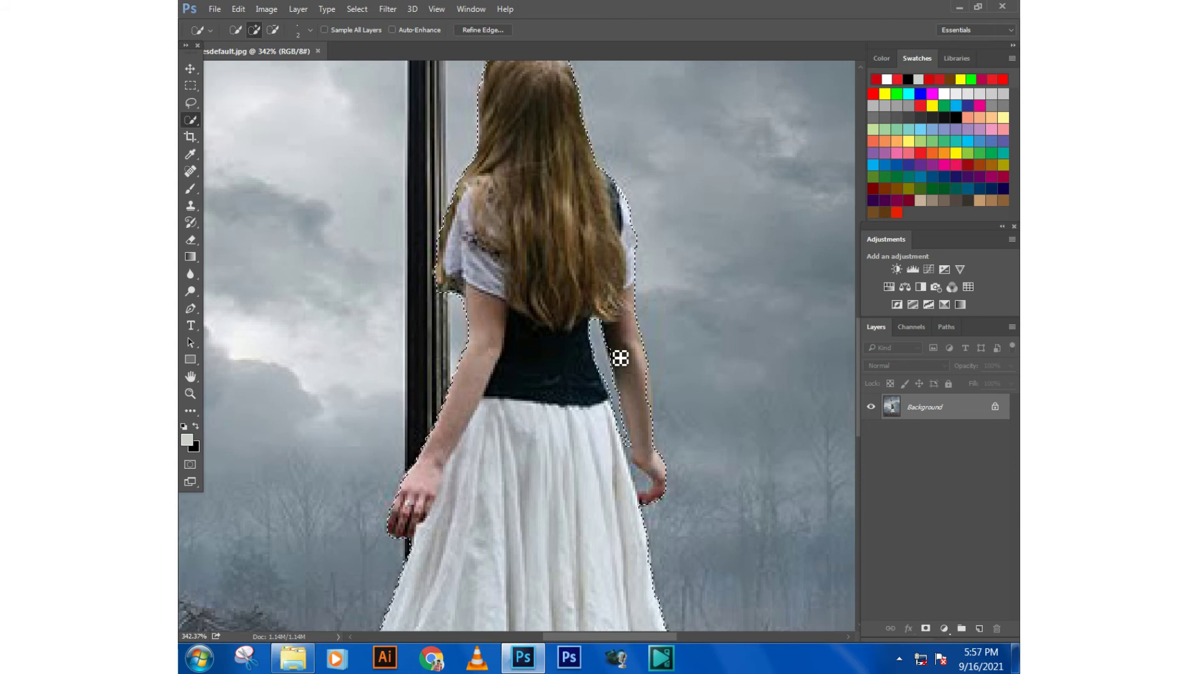
key(alt)
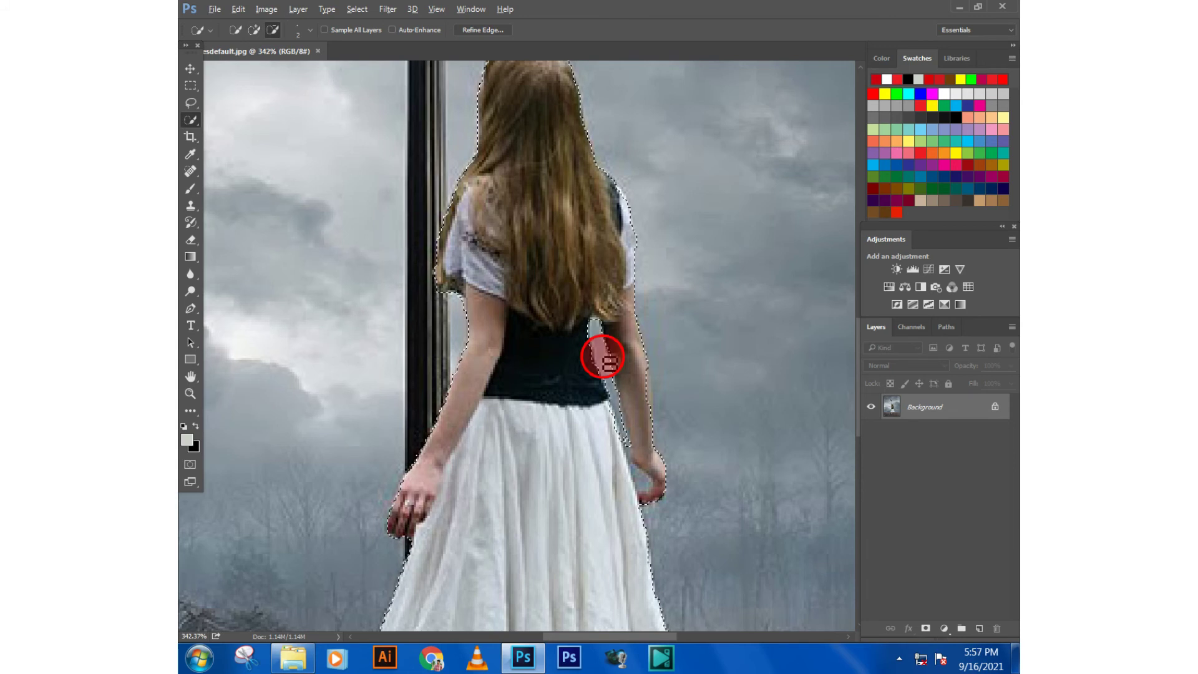
key(alt)
click(630, 428)
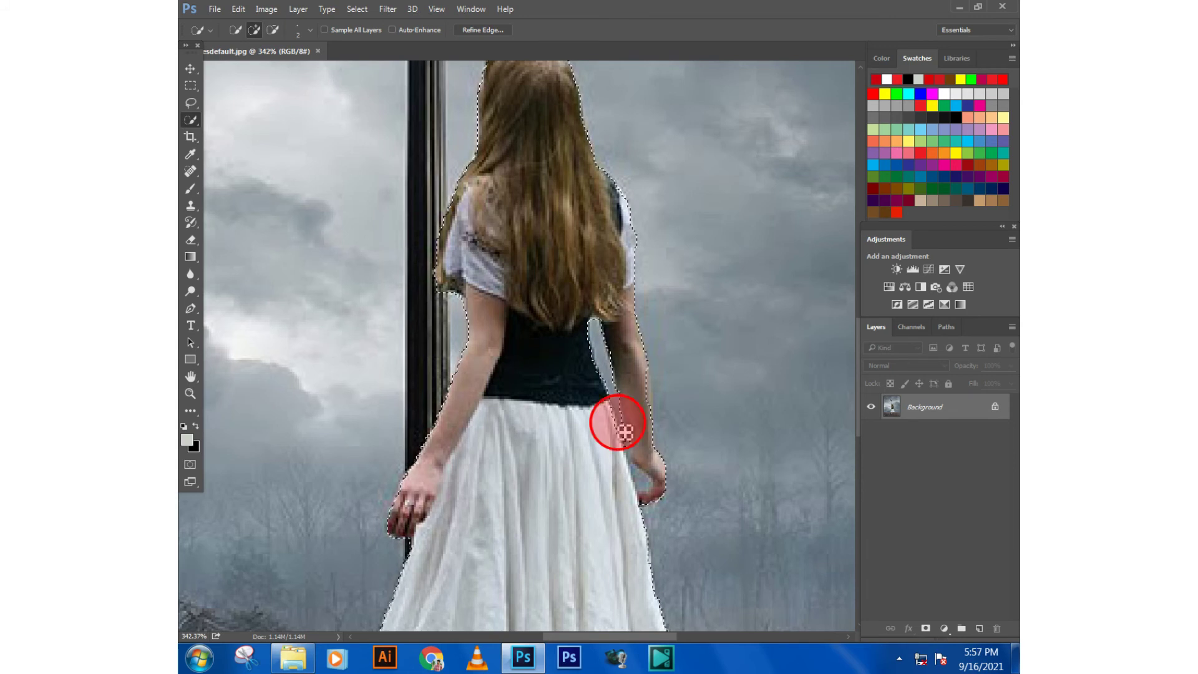
key(alt)
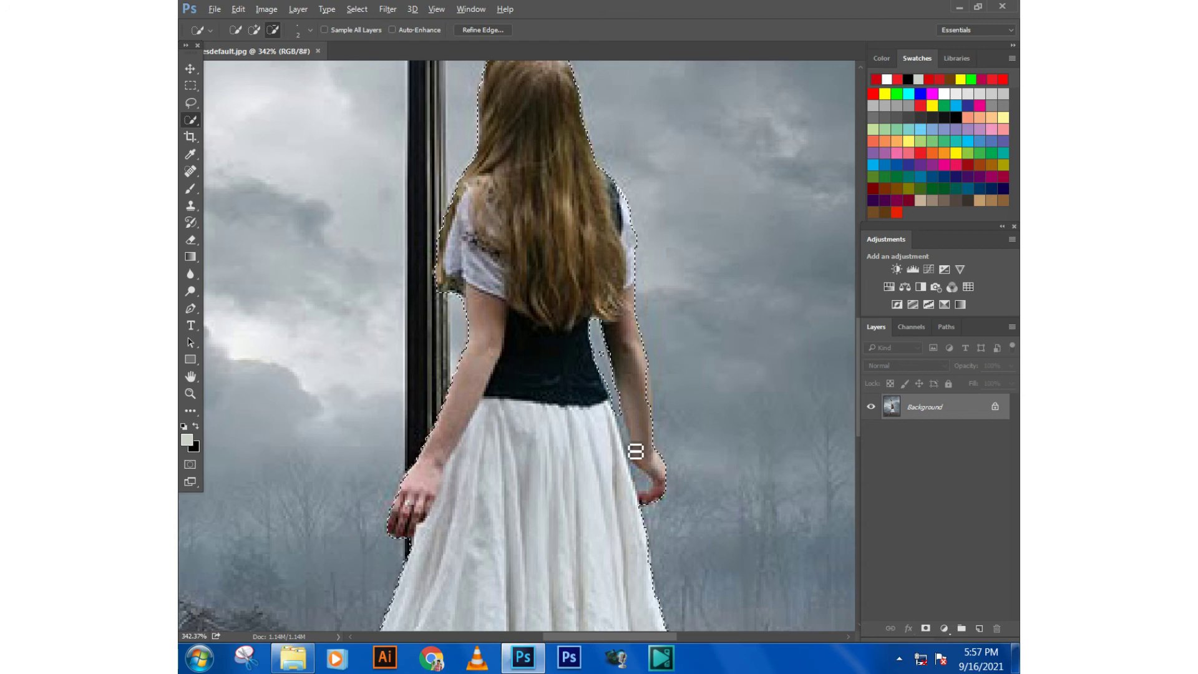
alt+click(629, 449)
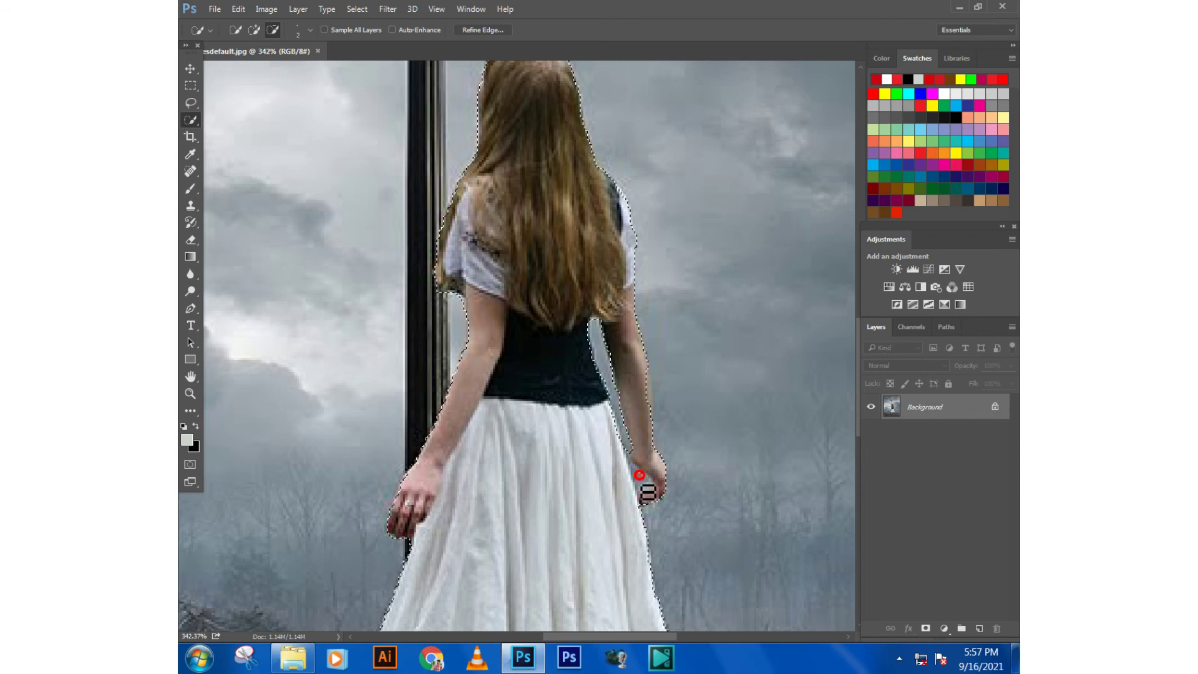
alt+click(643, 485)
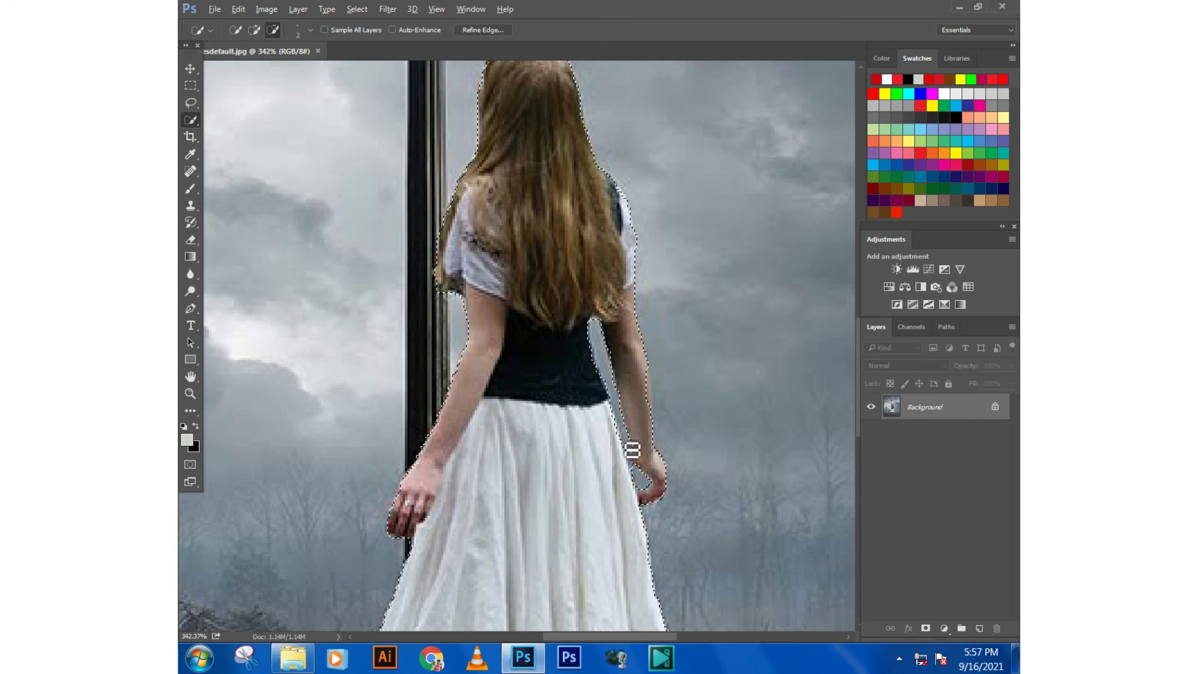
scroll(647, 478, down, 2)
scroll(562, 374, down, 2)
scroll(511, 306, down, 2)
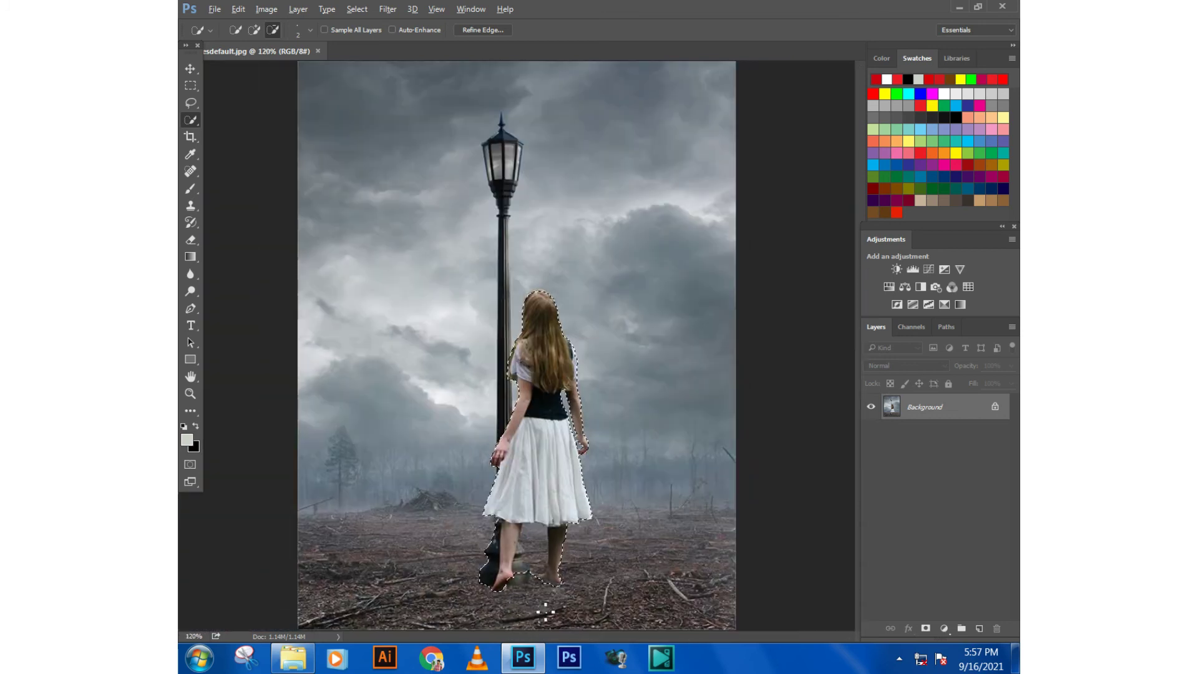
- Add the heel area and subtract the ground between the girl's legs
scroll(536, 578, up, 3)
scroll(566, 588, up, 2)
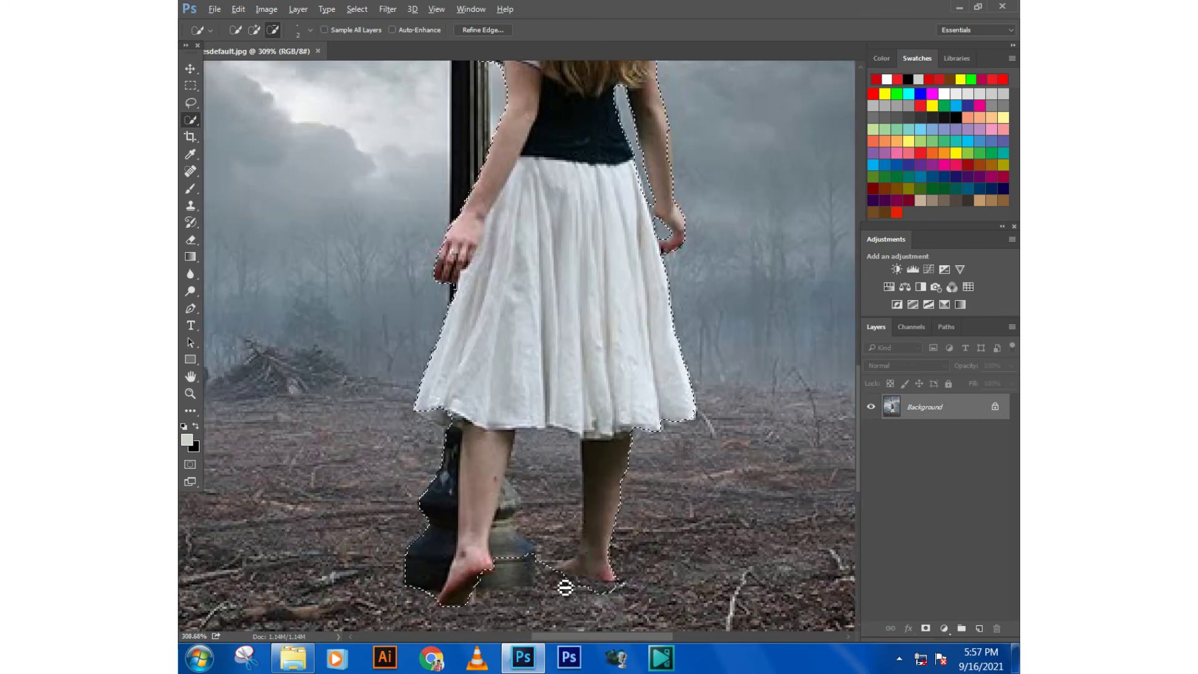
alt+click(621, 582)
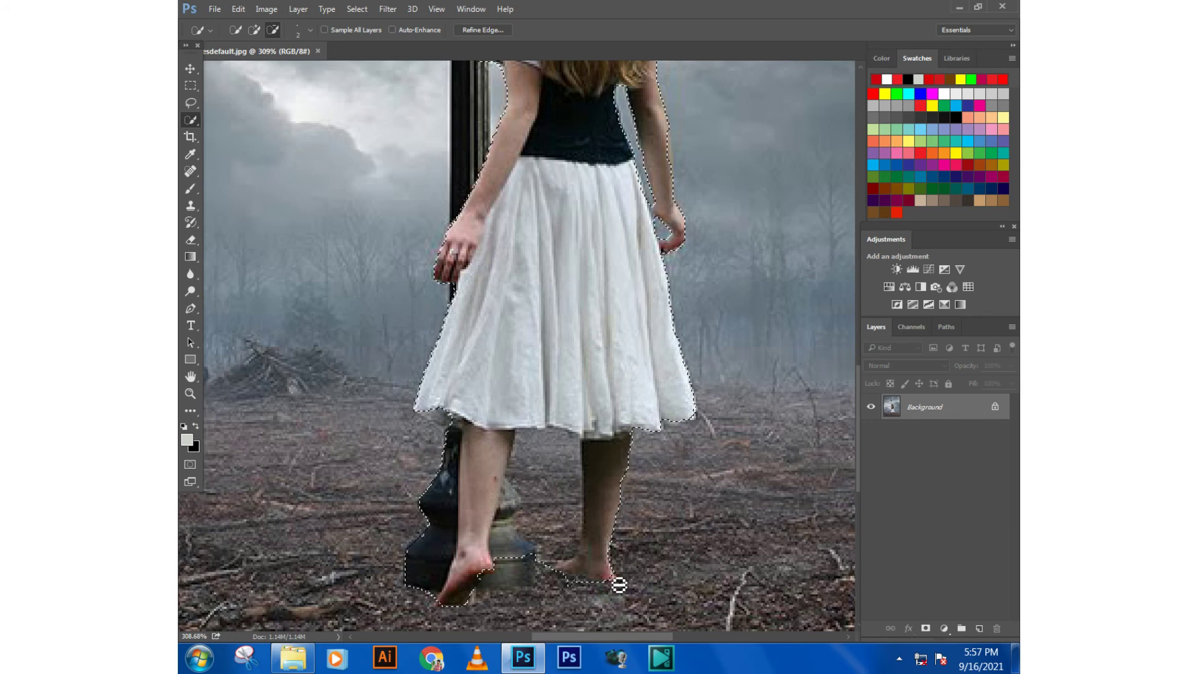
click(611, 580)
key(alt)
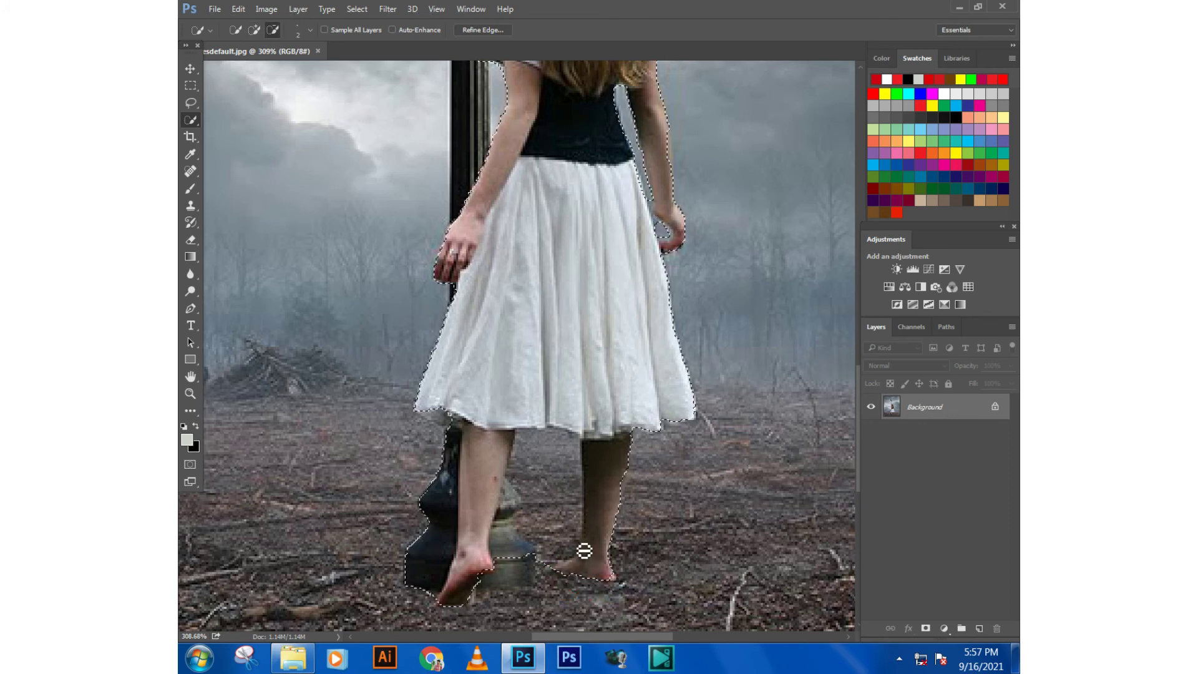
drag(543, 551, 551, 503)
mouse_move(508, 562)
mouse_down()
mouse_move(520, 504)
mouse_move(574, 532)
mouse_up()
click(502, 500)
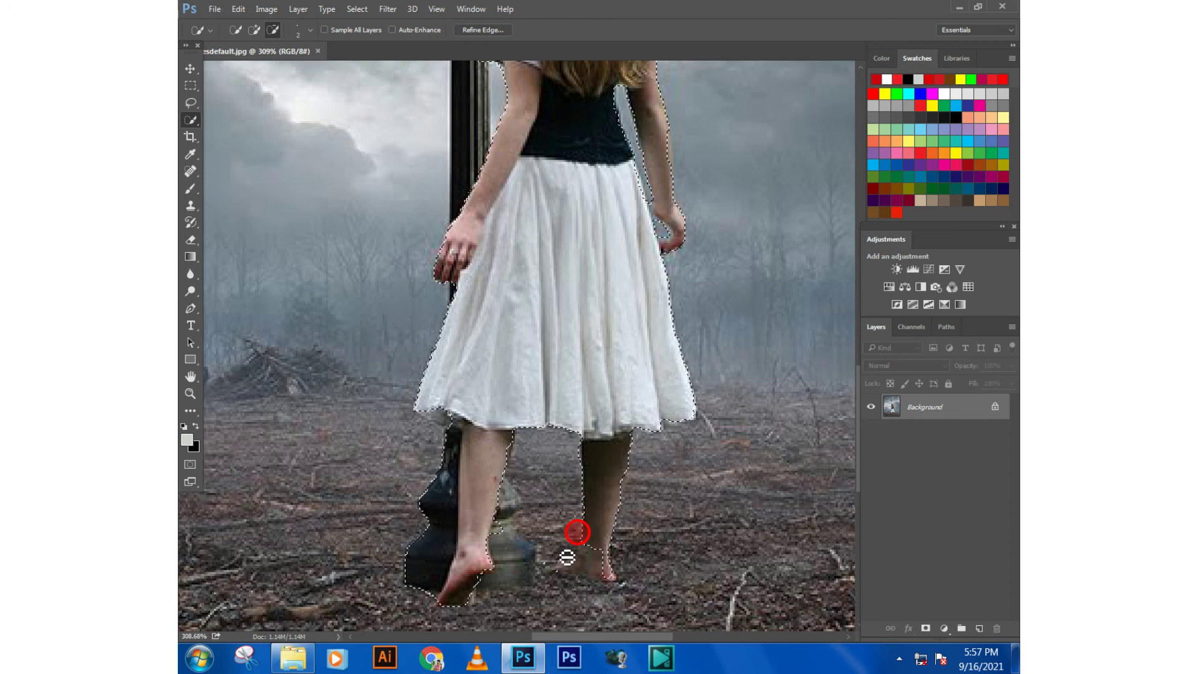
- Add the right foot, toes and left heel, and trim the lamppost base beside the left leg
click(584, 565)
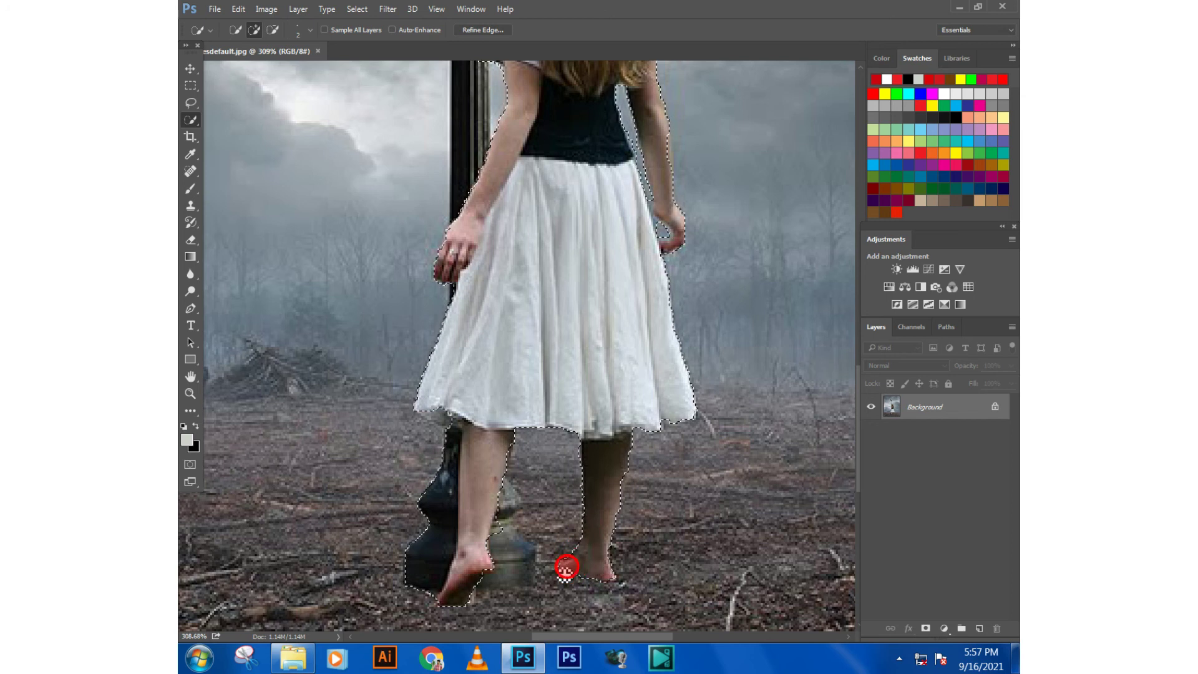
key(alt)
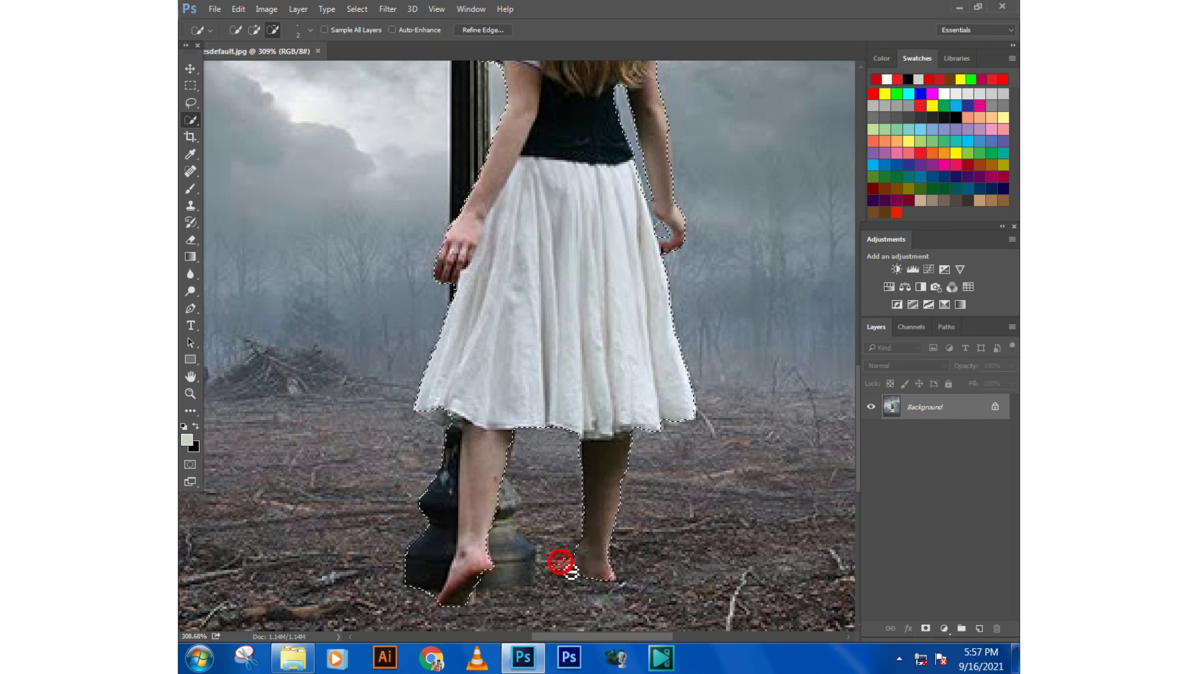
click(619, 587)
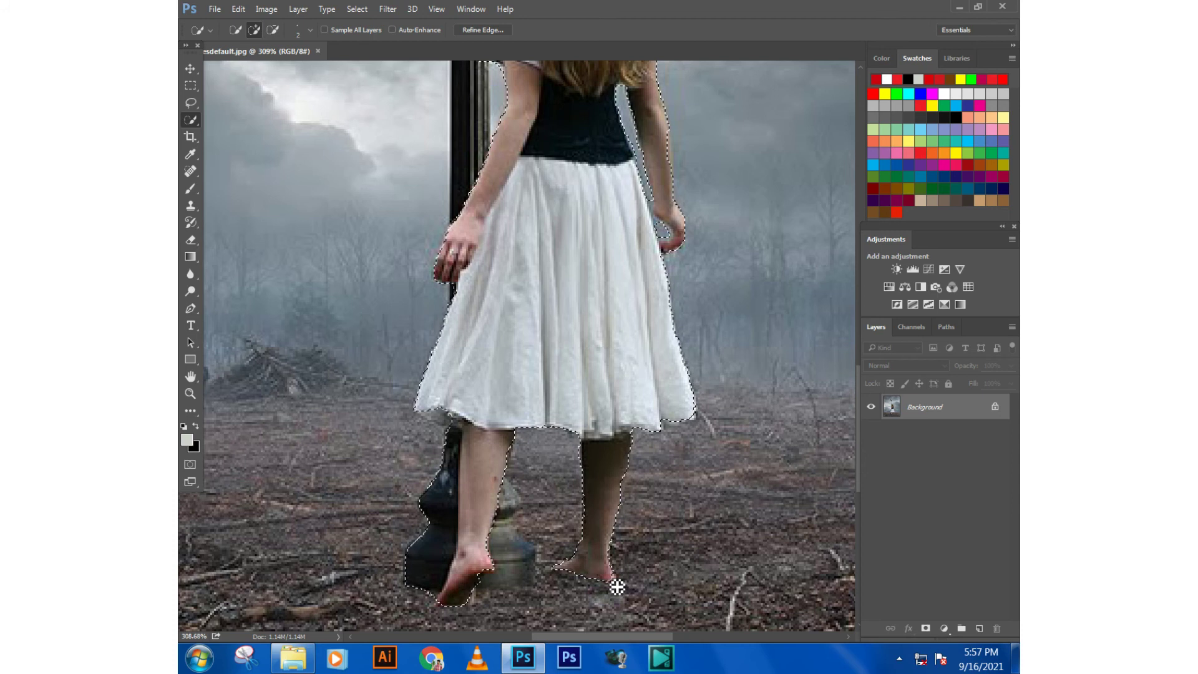
key(alt)
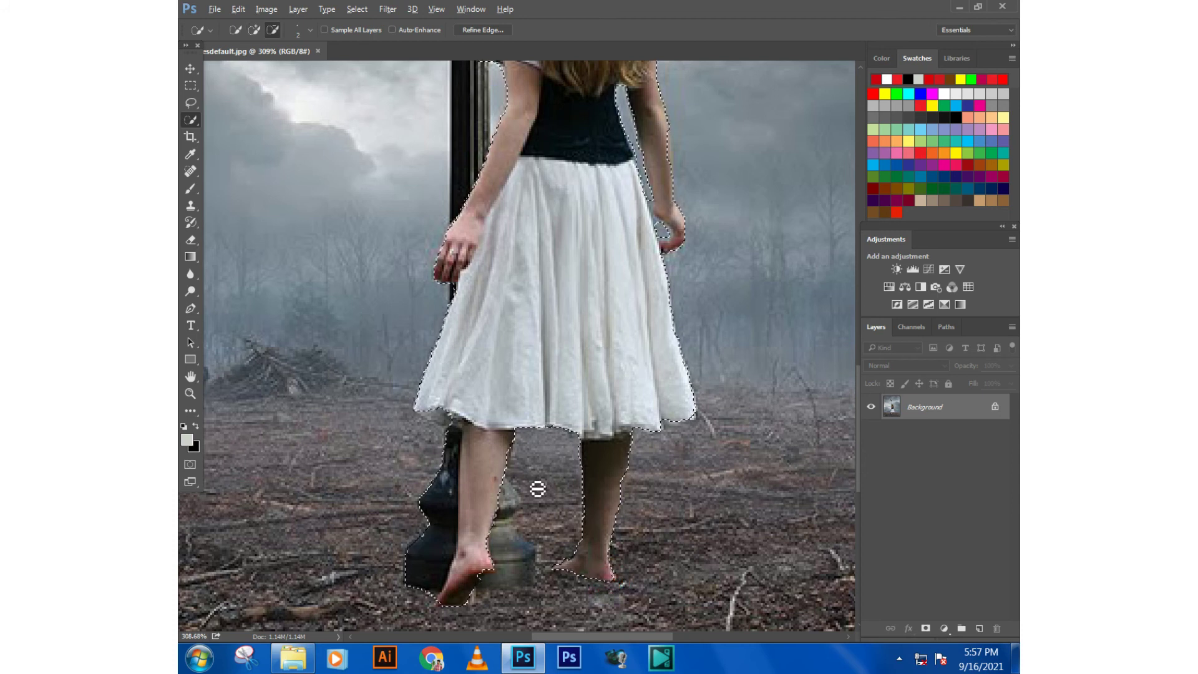
click(486, 543)
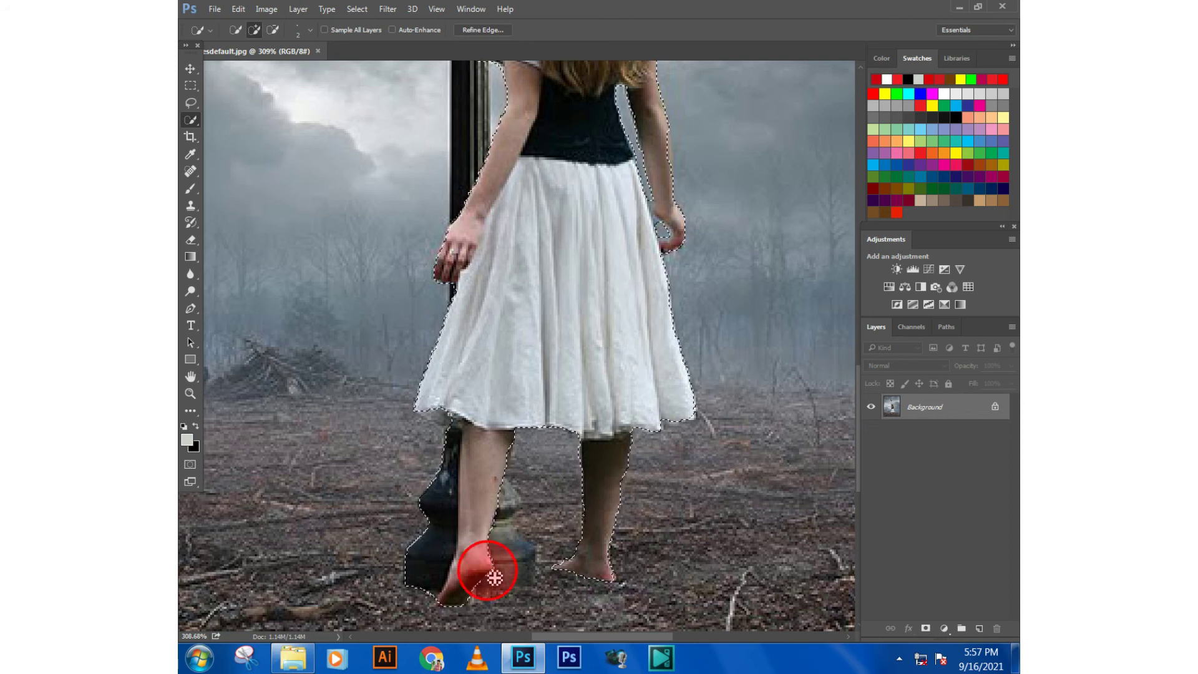
alt+click(436, 573)
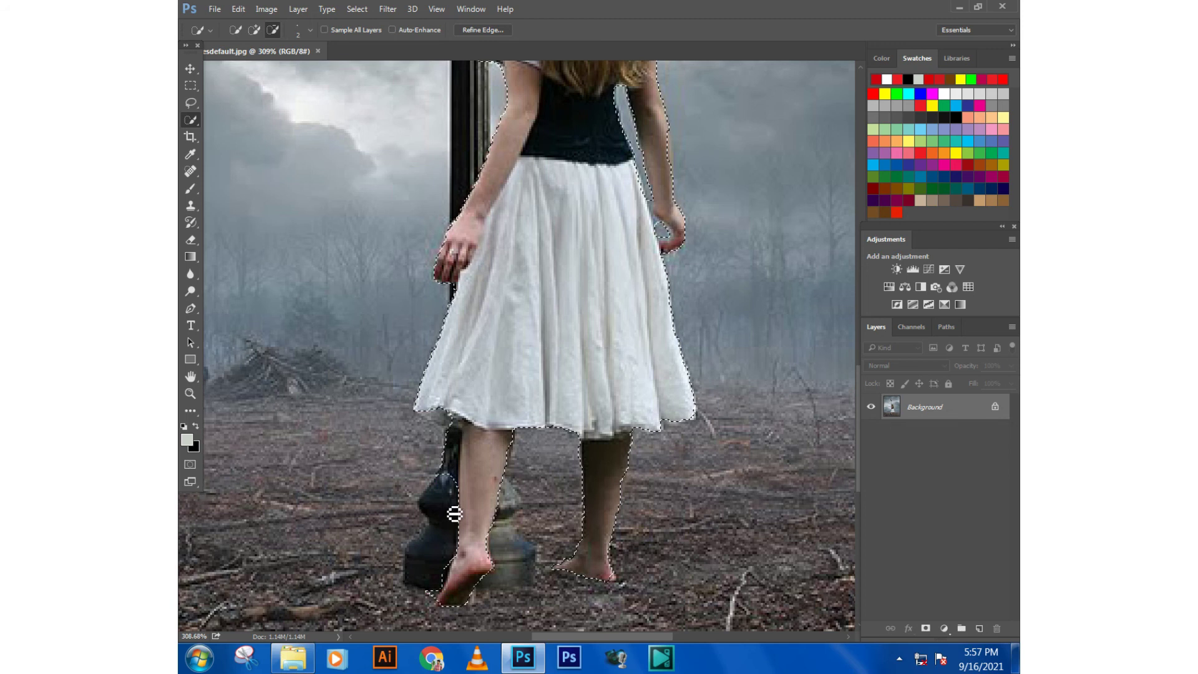
alt+click(446, 484)
click(438, 417)
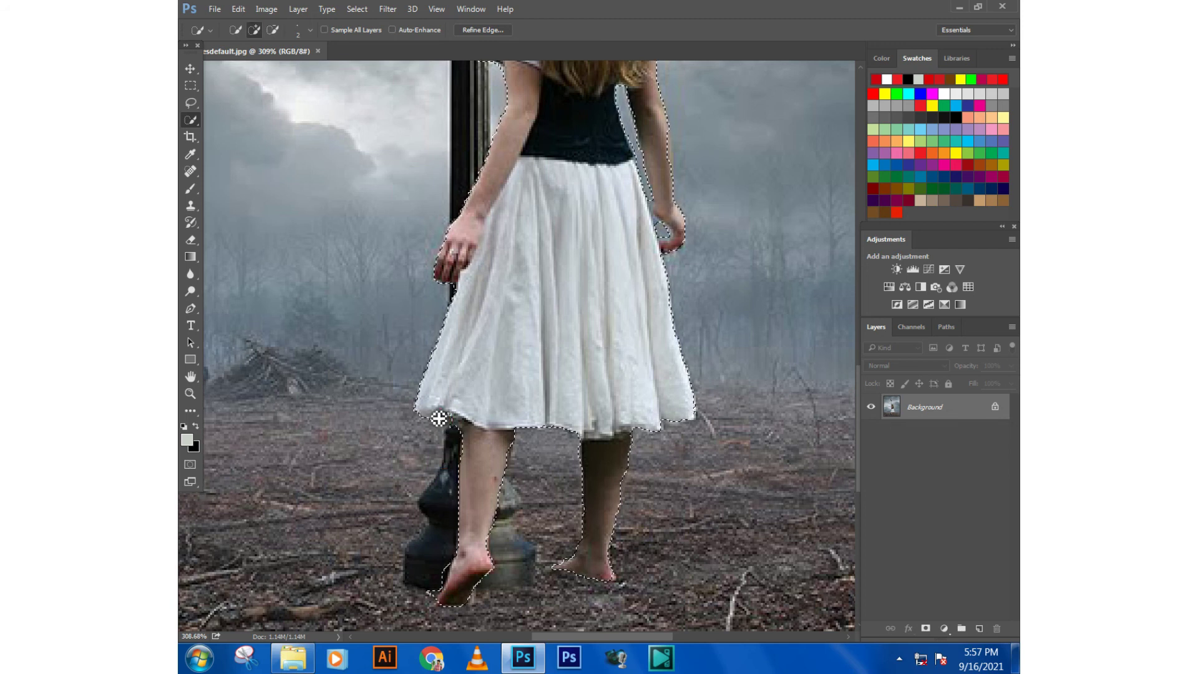
alt+click(437, 433)
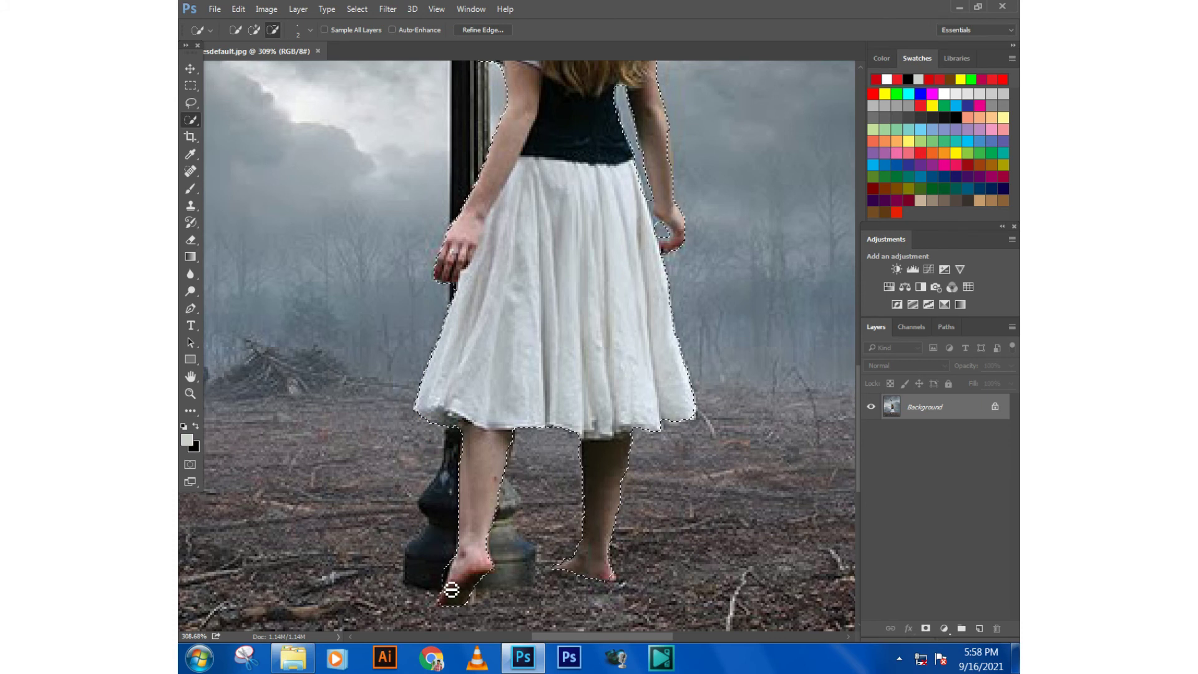
alt+click(447, 563)
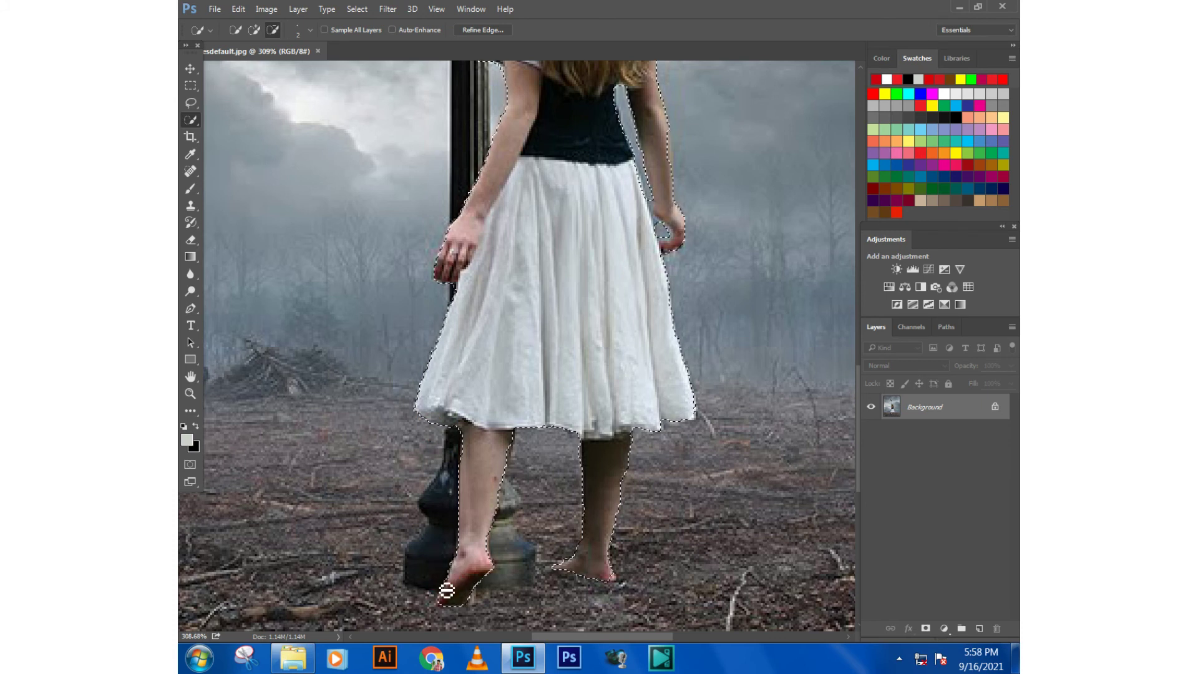
- Invert the selection so it covers the background instead of the girl
scroll(451, 440, down, 2)
scroll(457, 435, down, 1)
scroll(457, 435, down, 1)
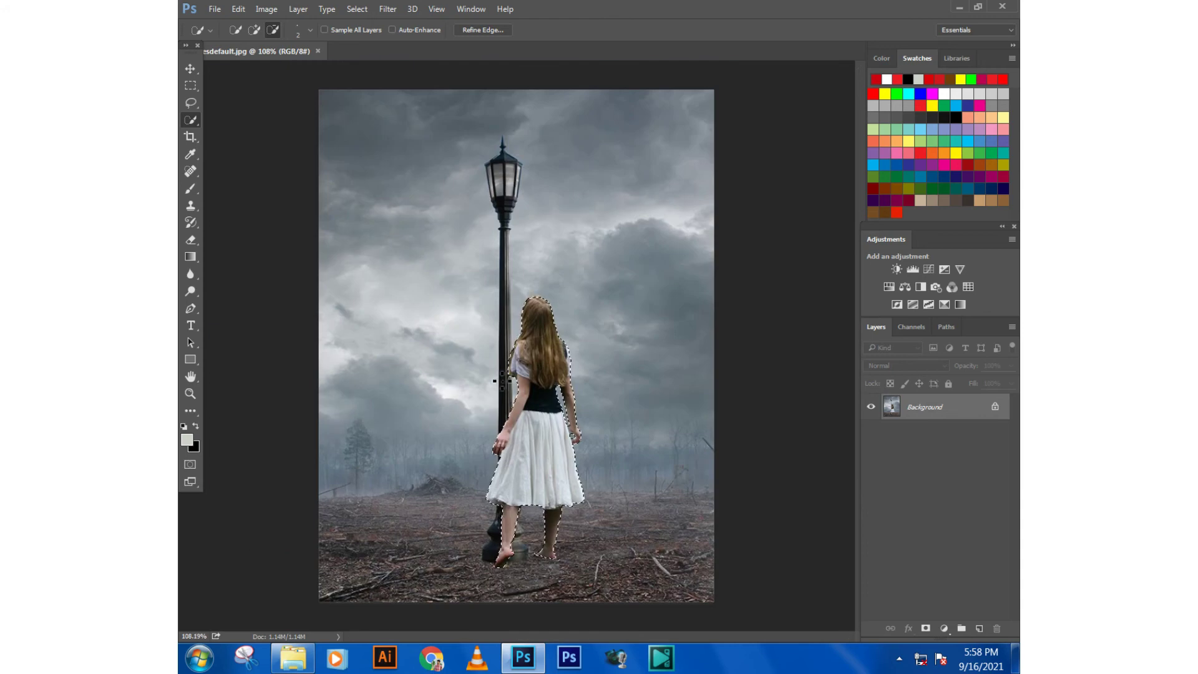
click(545, 394)
right_click(544, 394)
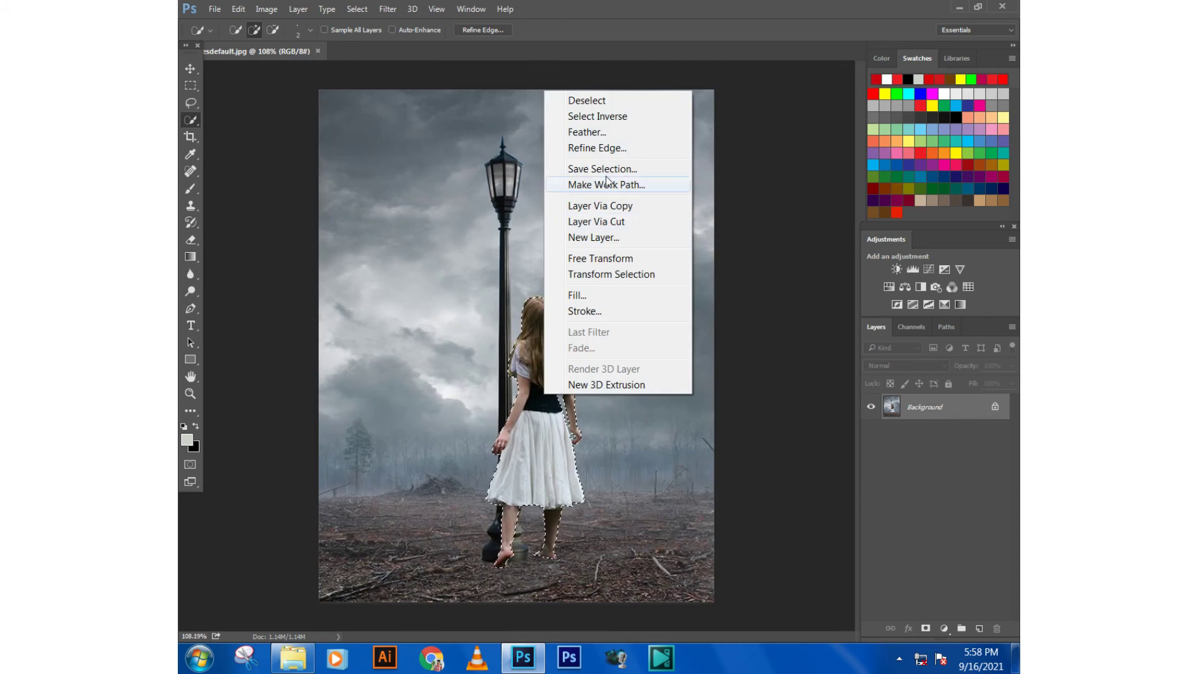
click(615, 119)
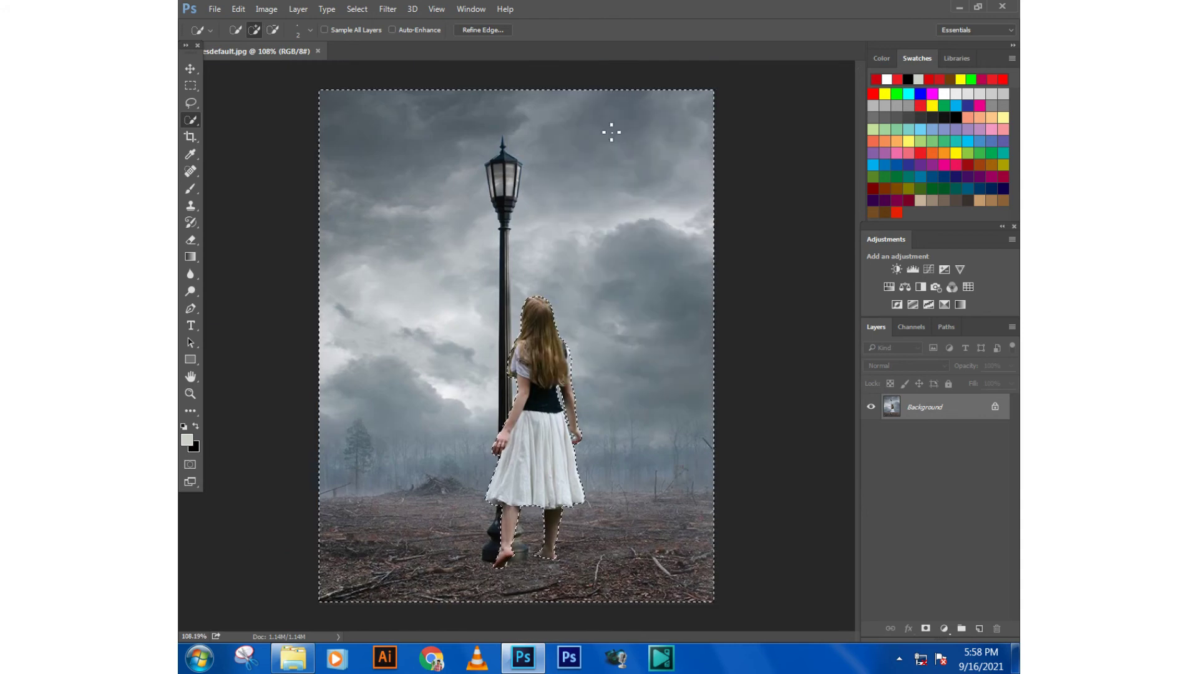
- Add a Color Lookup adjustment layer and preview the Gold-Blue and other abstract looks
click(944, 629)
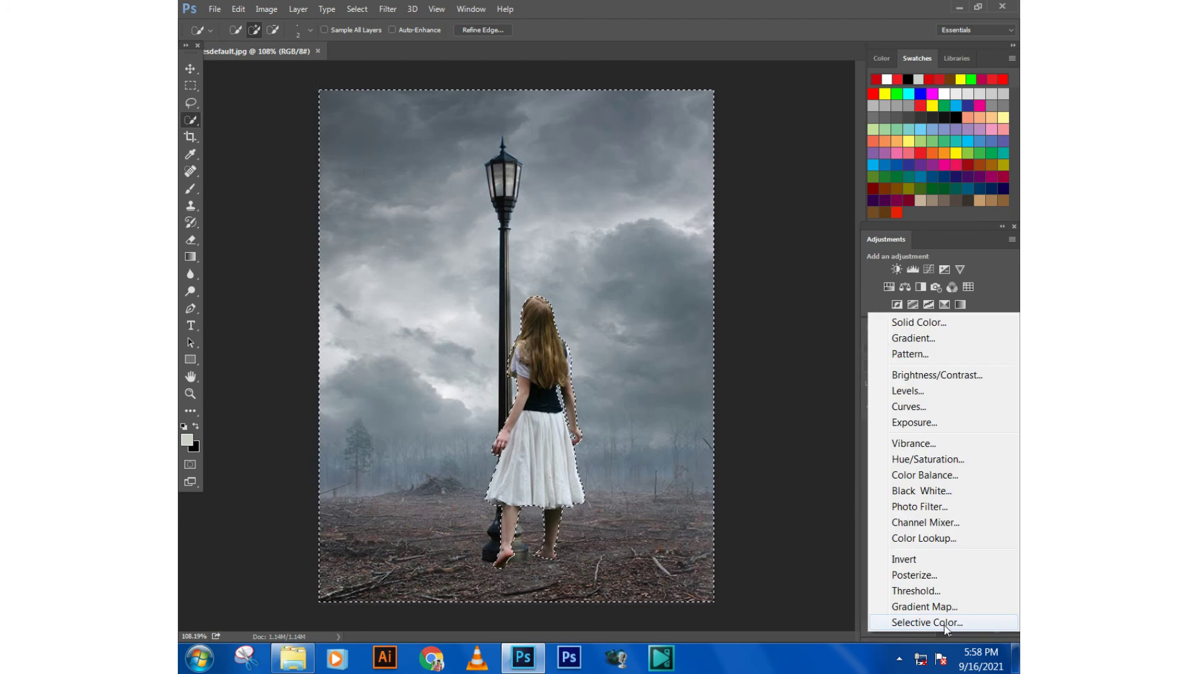
click(926, 538)
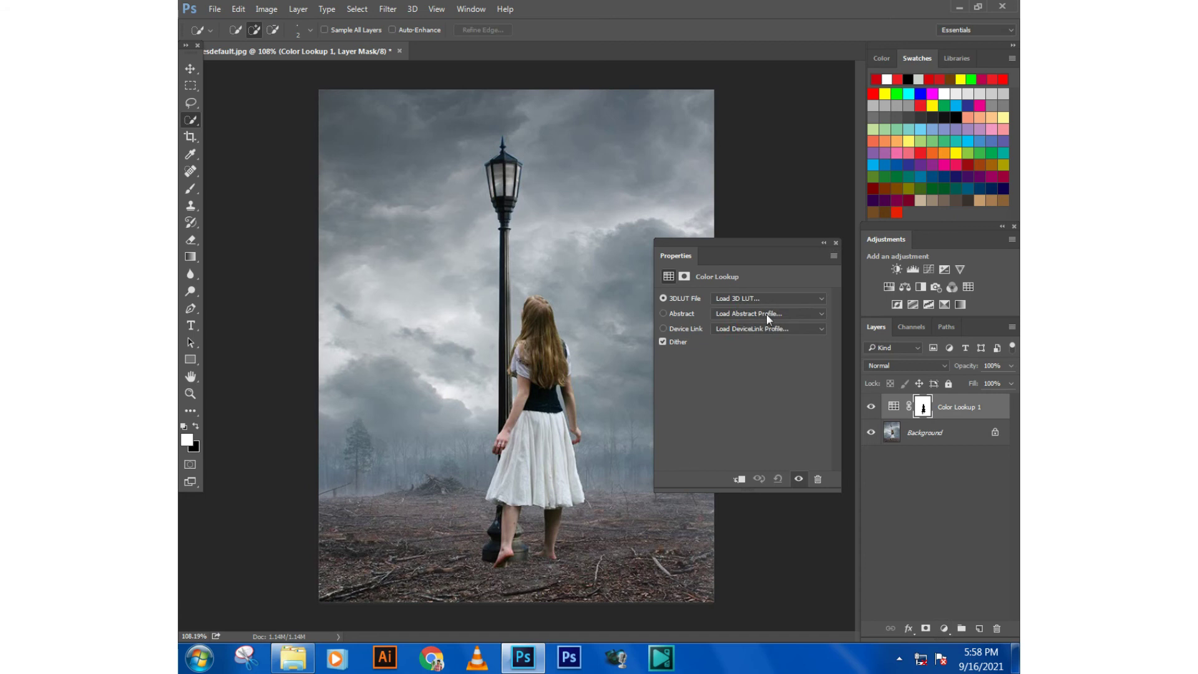
click(766, 315)
click(746, 392)
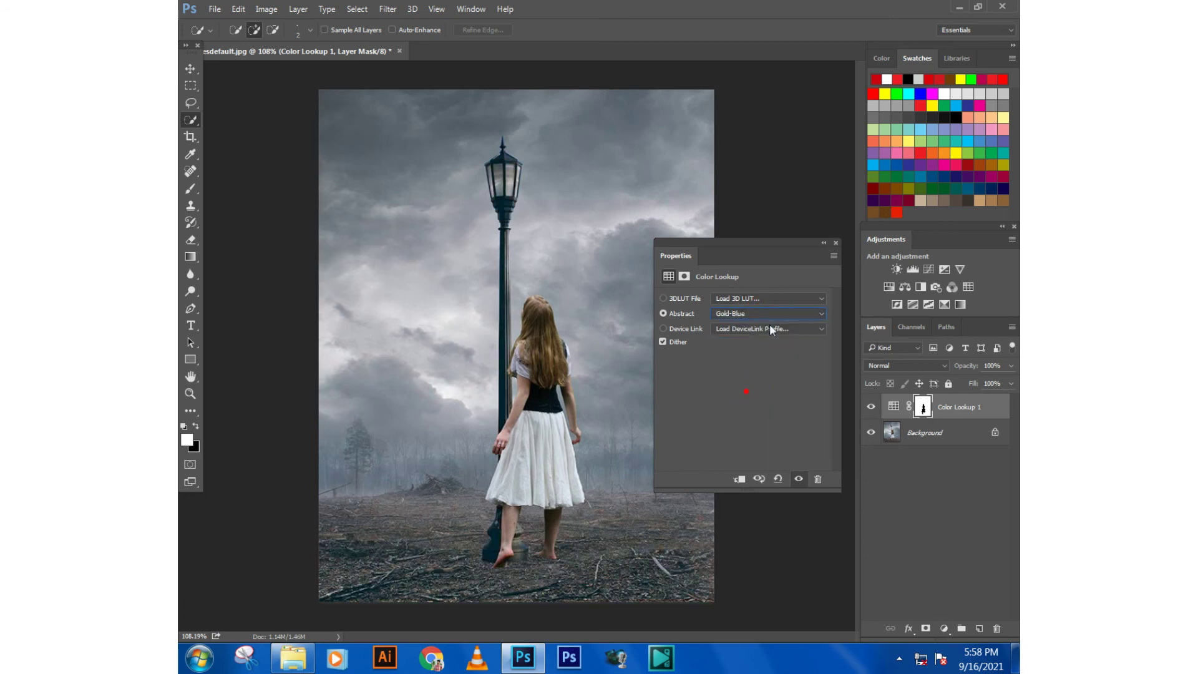
key(Down)
key(Down)
key(Down)
- Browse the 3DLUT File presets and settle on Crisp_Warm.look
click(769, 293)
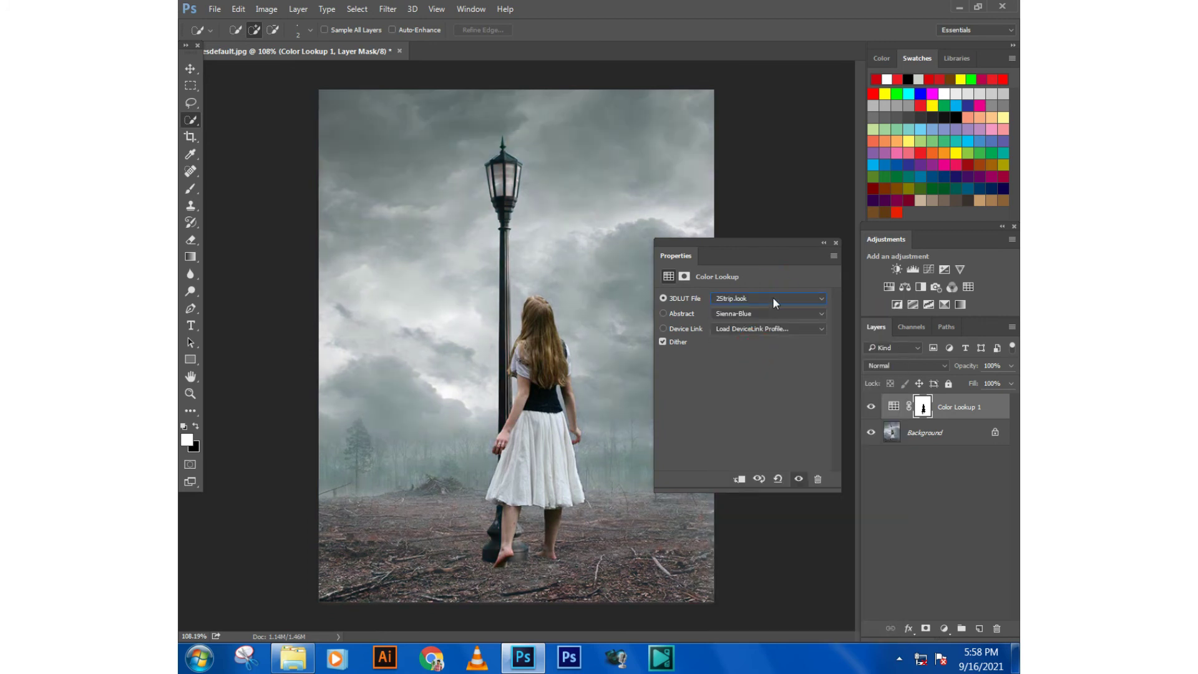
scroll(772, 297, down, 1)
scroll(773, 299, down, 1)
scroll(772, 301, down, 1)
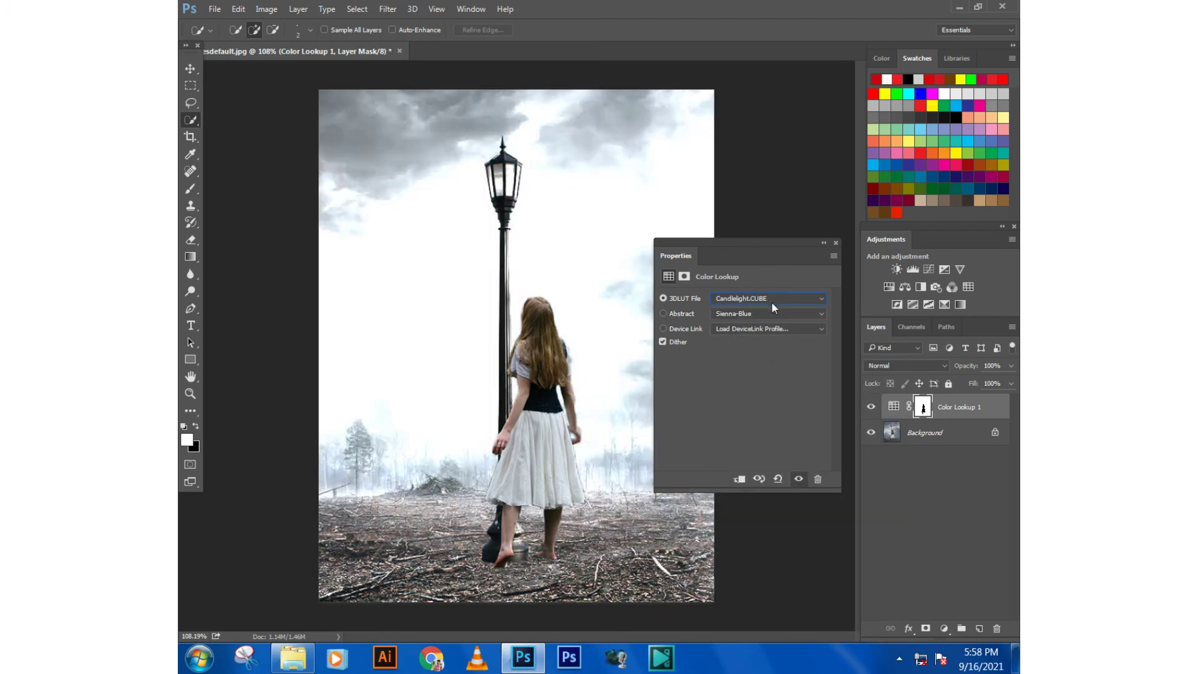
scroll(772, 302, down, 1)
scroll(770, 303, down, 1)
scroll(770, 302, down, 1)
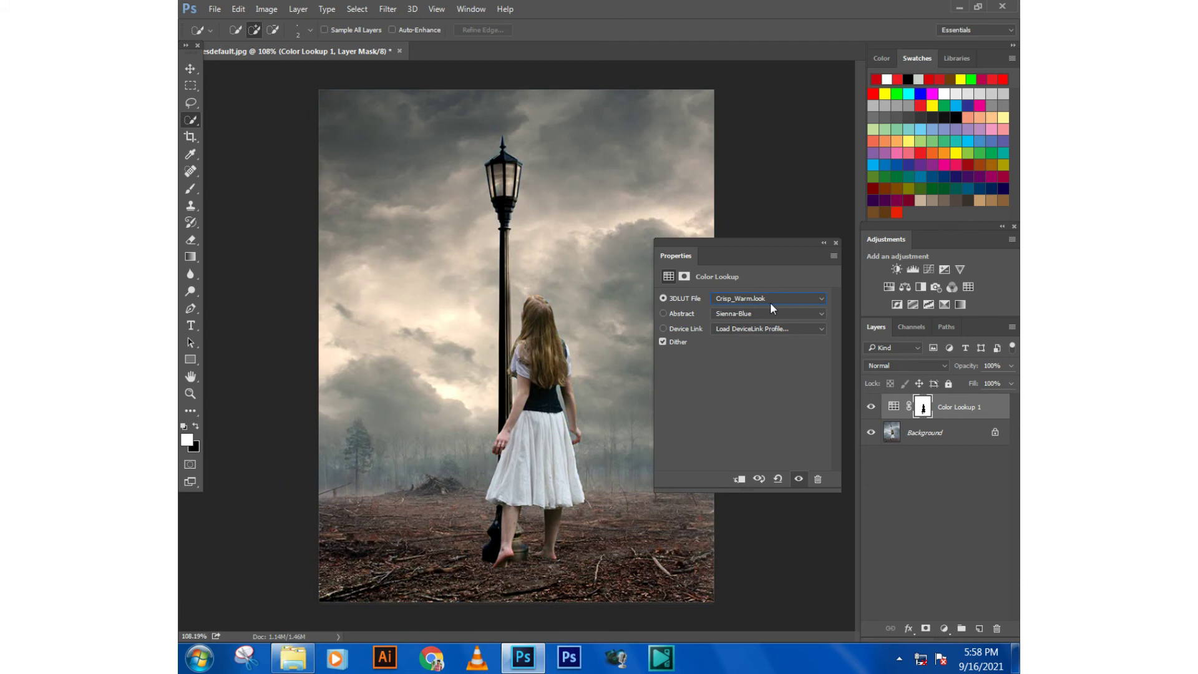
scroll(770, 302, up, 1)
scroll(771, 302, up, 1)
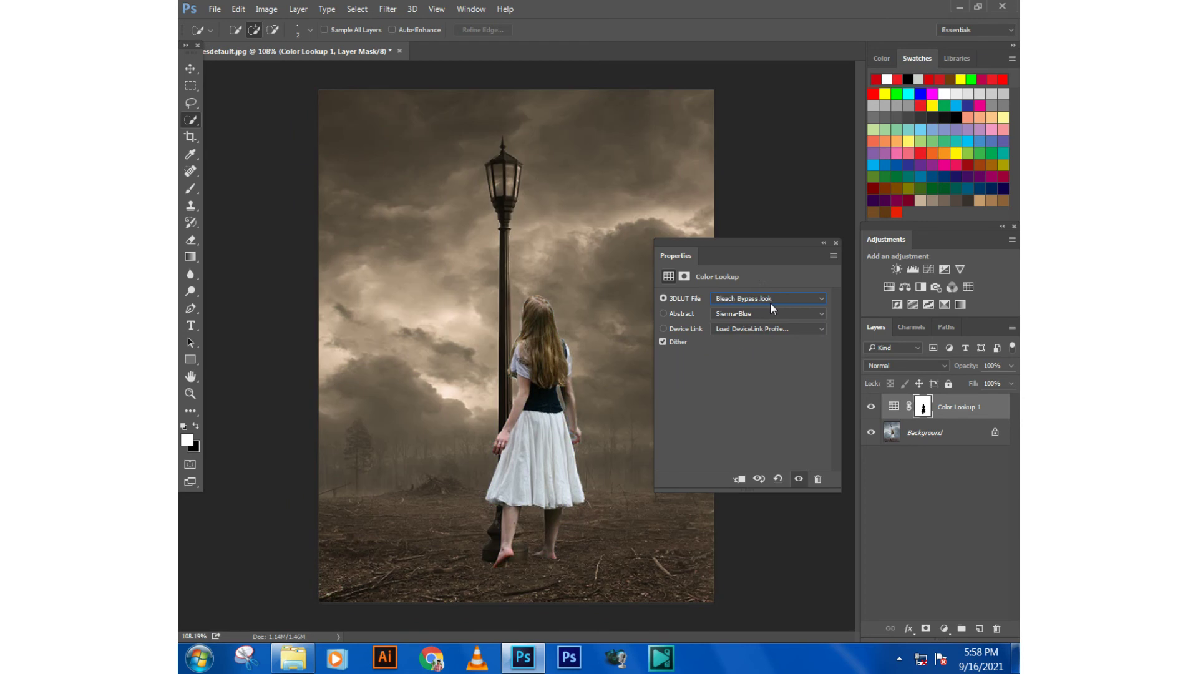
scroll(770, 302, up, 1)
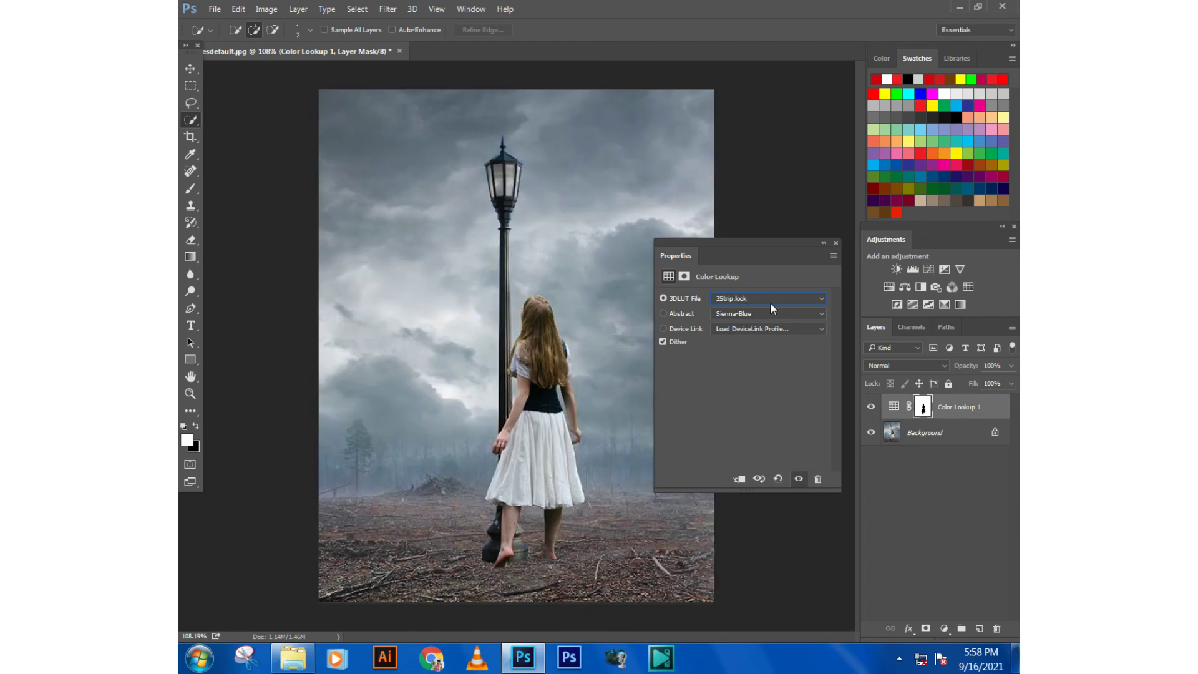
scroll(770, 302, down, 1)
scroll(767, 306, down, 1)
scroll(767, 308, down, 1)
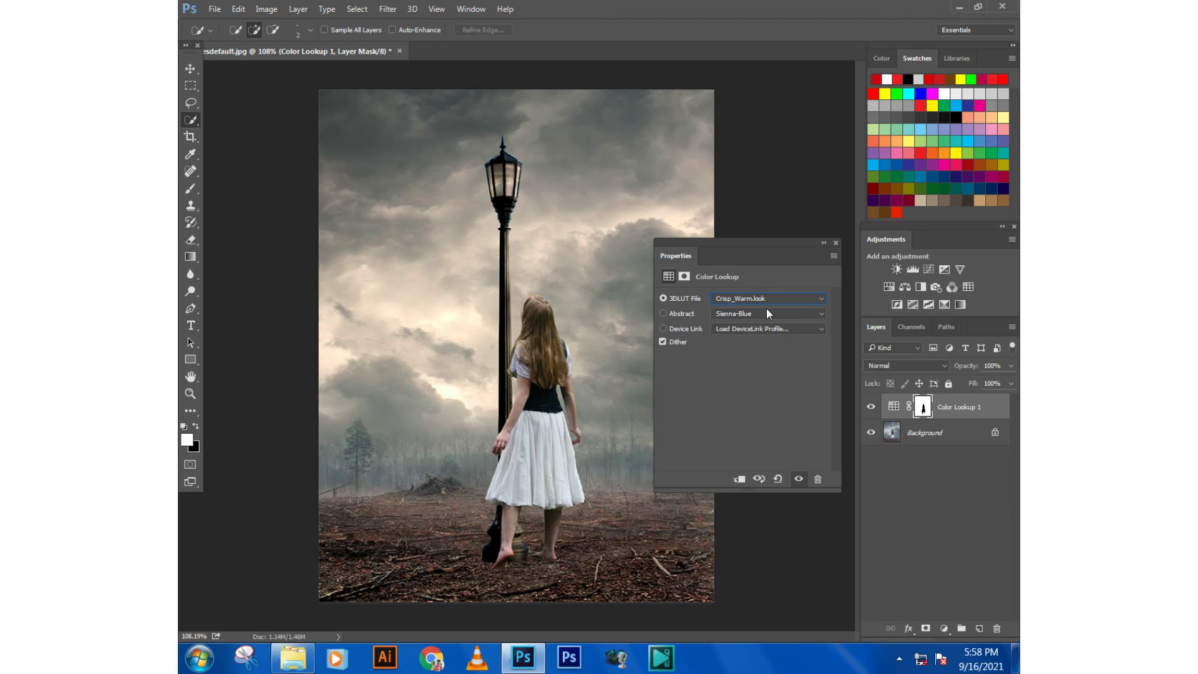
scroll(767, 310, down, 1)
scroll(767, 309, down, 1)
scroll(767, 310, up, 1)
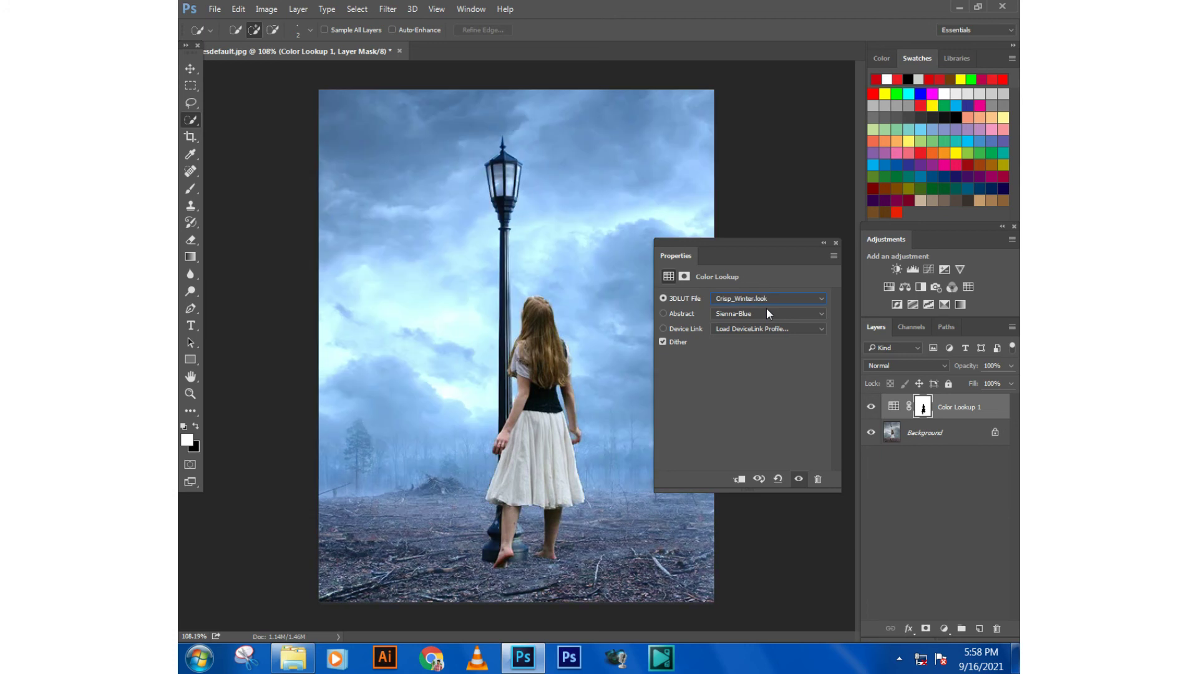
scroll(766, 308, down, 1)
scroll(766, 308, down, 1)
scroll(767, 308, up, 1)
scroll(767, 308, down, 1)
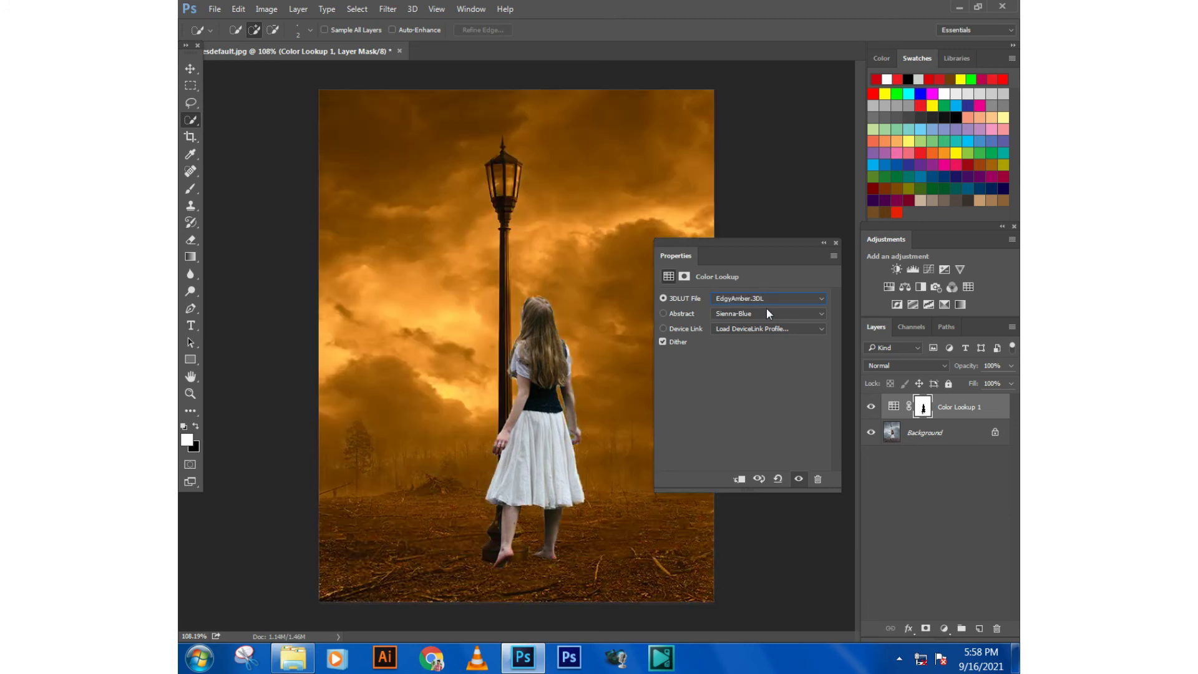
scroll(767, 308, up, 2)
scroll(767, 309, up, 1)
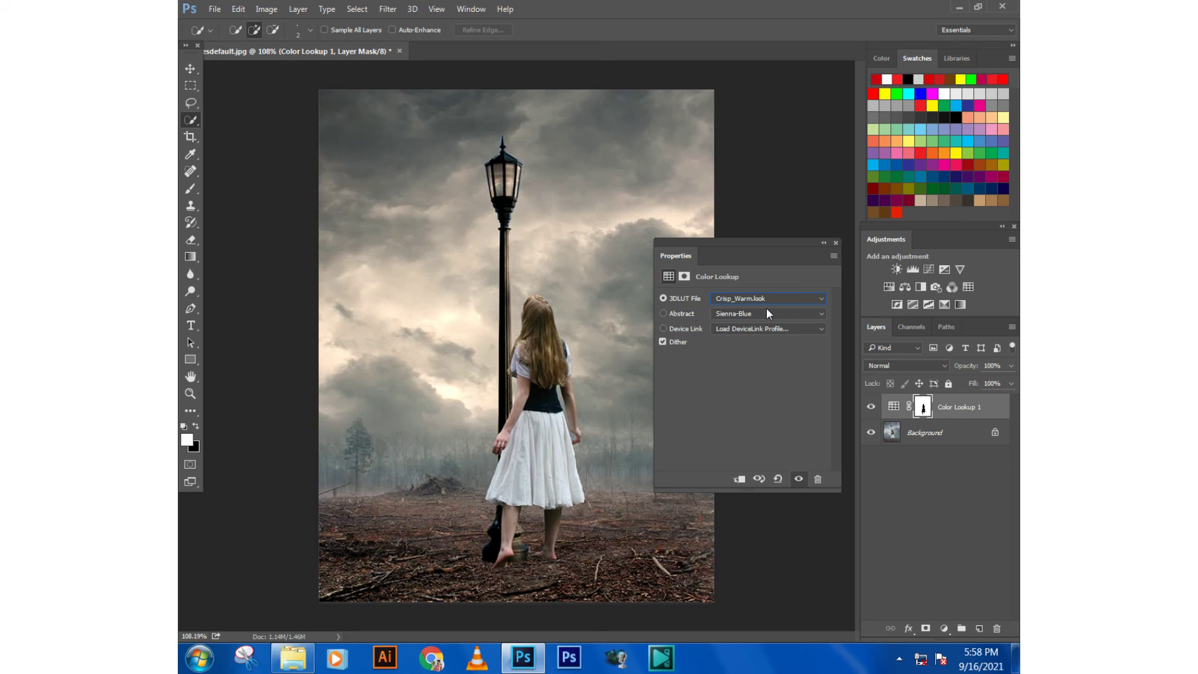
- Compare the colour lookup on and off, then merge Color Lookup 1 into Background
click(836, 244)
click(873, 406)
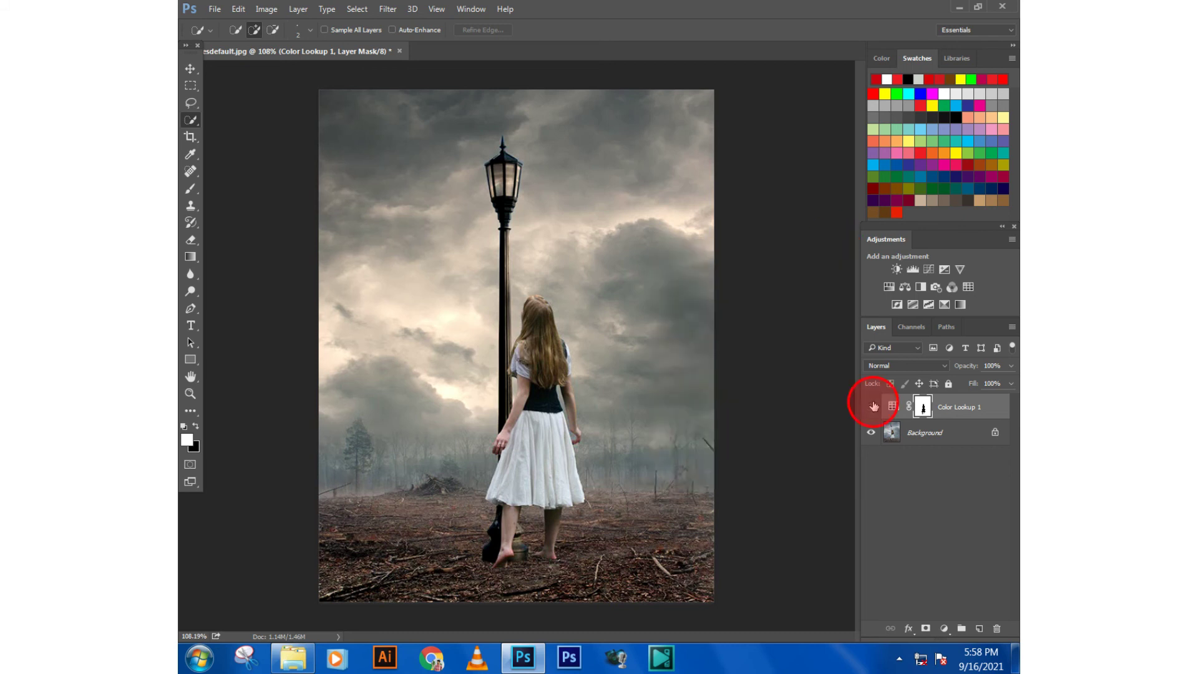
click(873, 405)
right_click(958, 407)
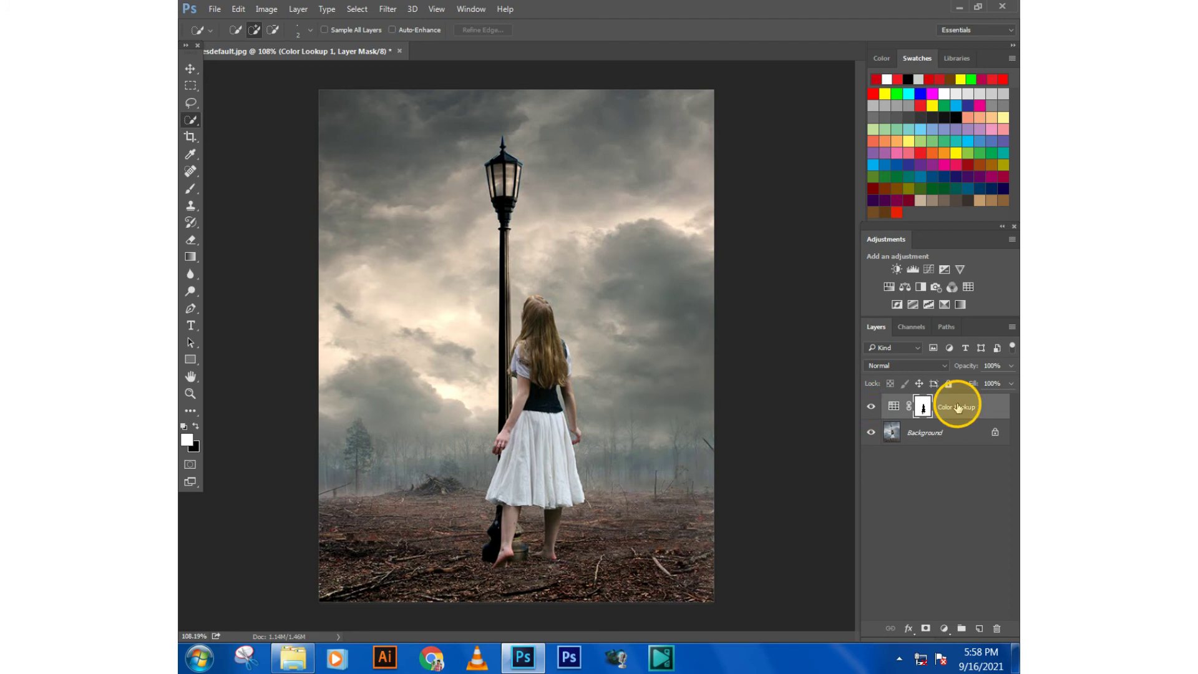
click(642, 560)
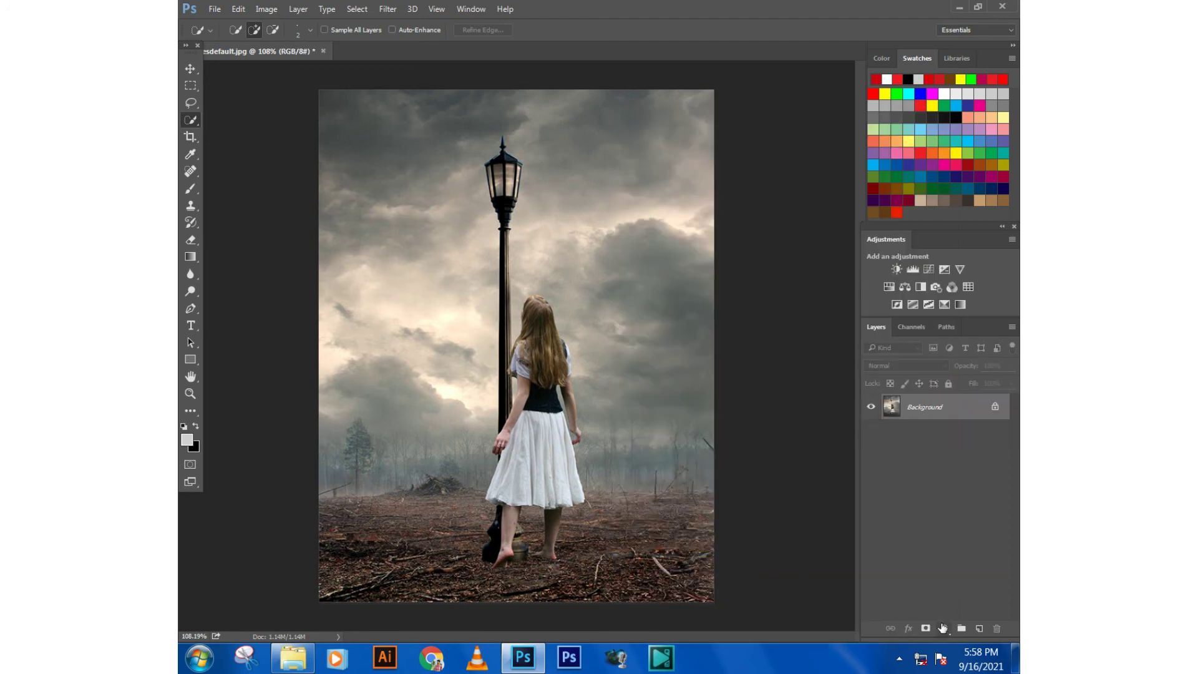
- Add a Selective Color layer, adding black to Reds and fine-tuning black in Neutrals
click(943, 628)
click(918, 621)
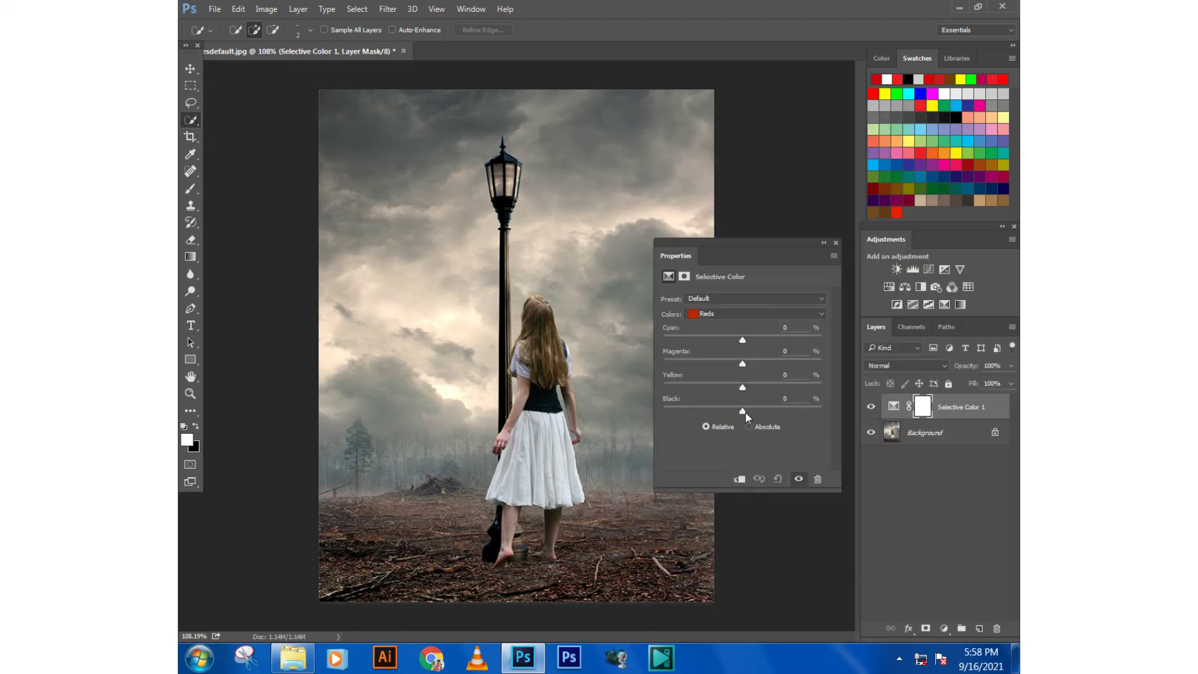
mouse_move(746, 411)
mouse_down()
mouse_move(800, 421)
mouse_move(680, 425)
mouse_move(793, 420)
mouse_up()
click(737, 313)
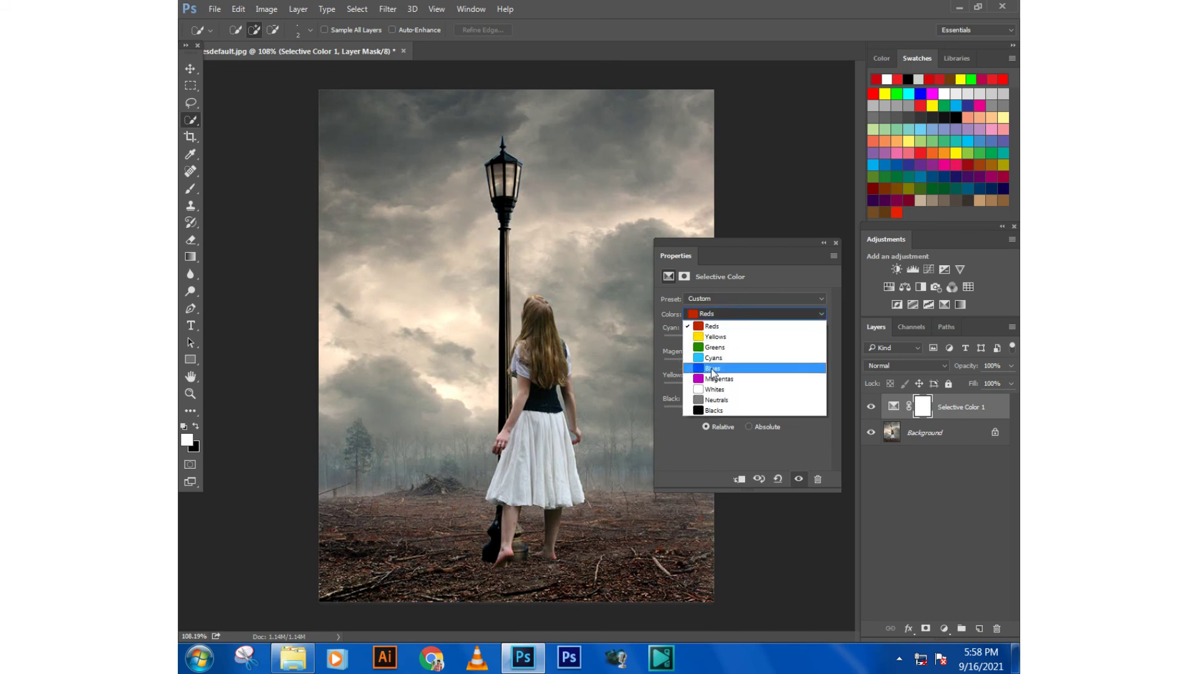
click(745, 409)
mouse_move(746, 411)
mouse_down()
mouse_move(781, 406)
mouse_move(740, 409)
mouse_move(758, 415)
mouse_move(775, 384)
mouse_move(744, 388)
mouse_up()
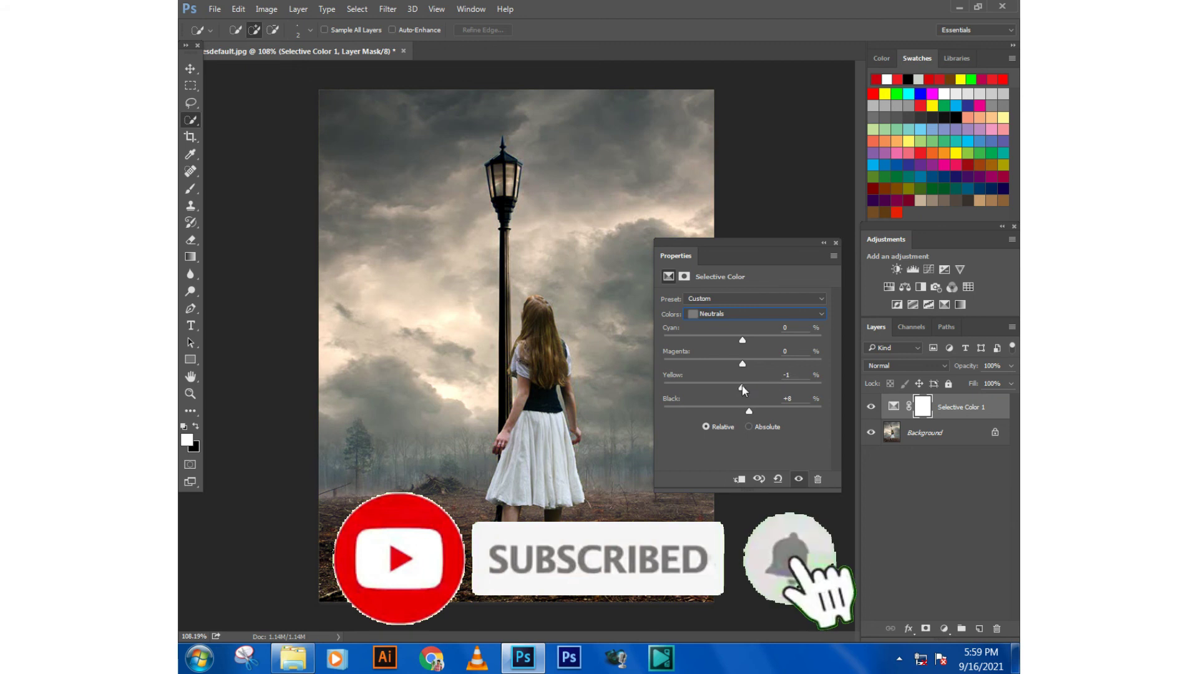
- Deepen black and reduce cyan in the Blacks, then merge Selective Color 1 into Background
click(740, 313)
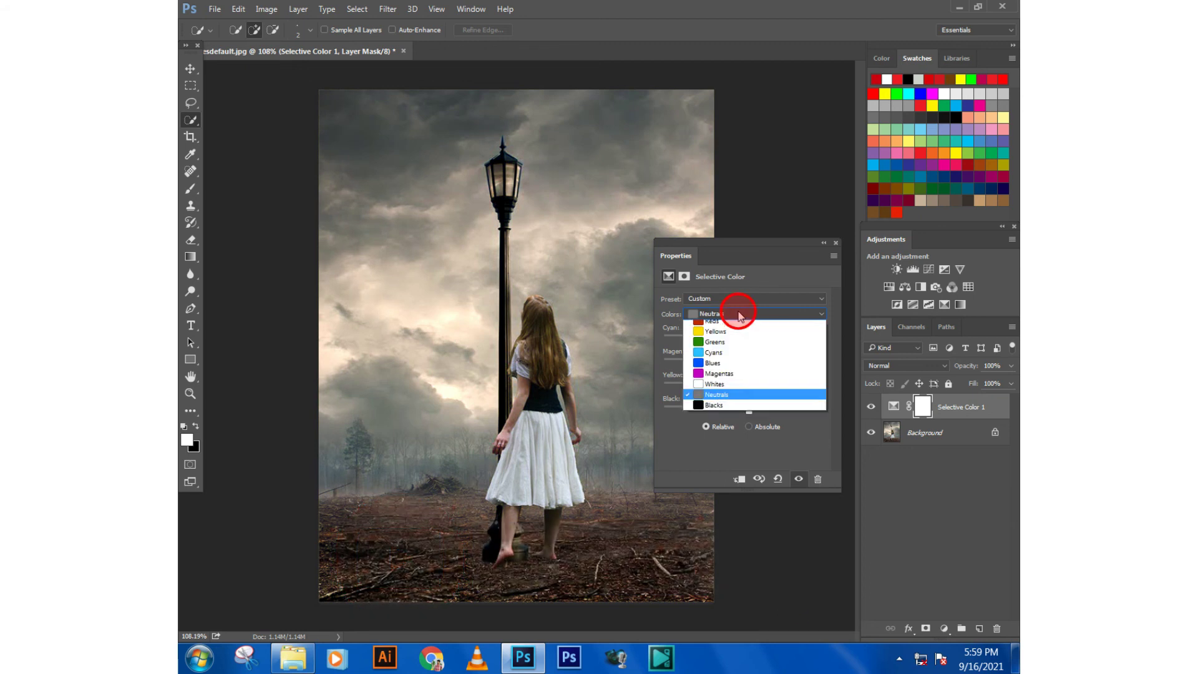
click(726, 410)
mouse_move(743, 411)
mouse_down()
mouse_move(758, 412)
mouse_move(740, 412)
mouse_up()
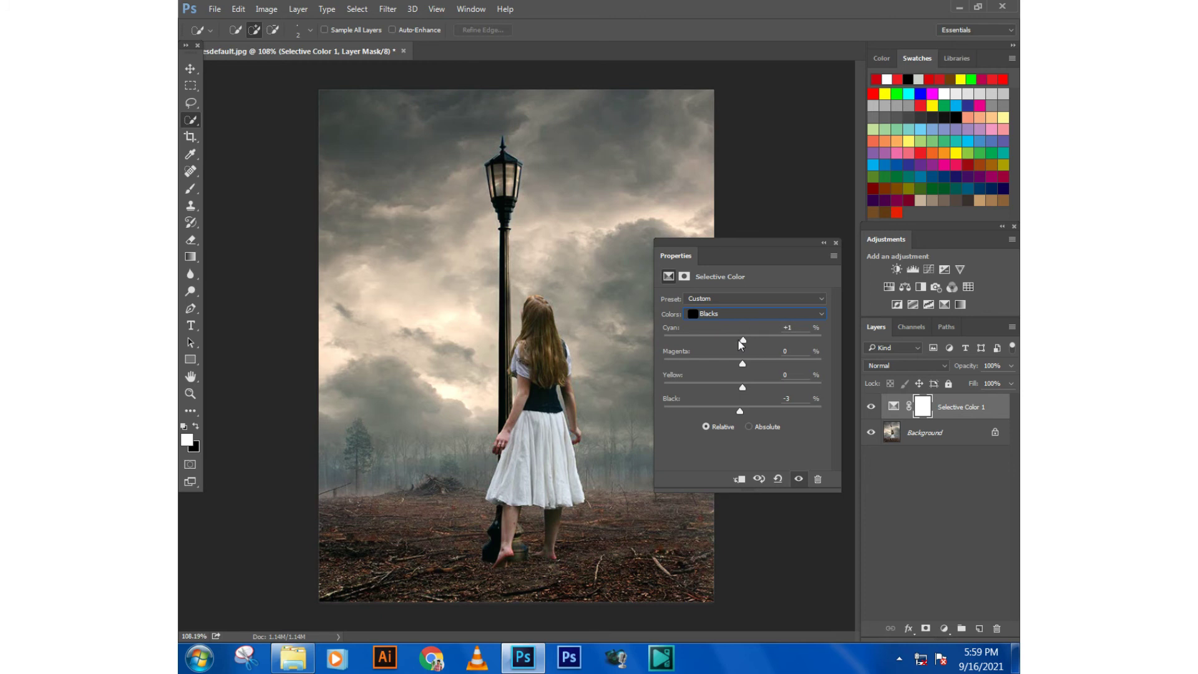
drag(741, 344, 726, 344)
click(837, 243)
right_click(942, 410)
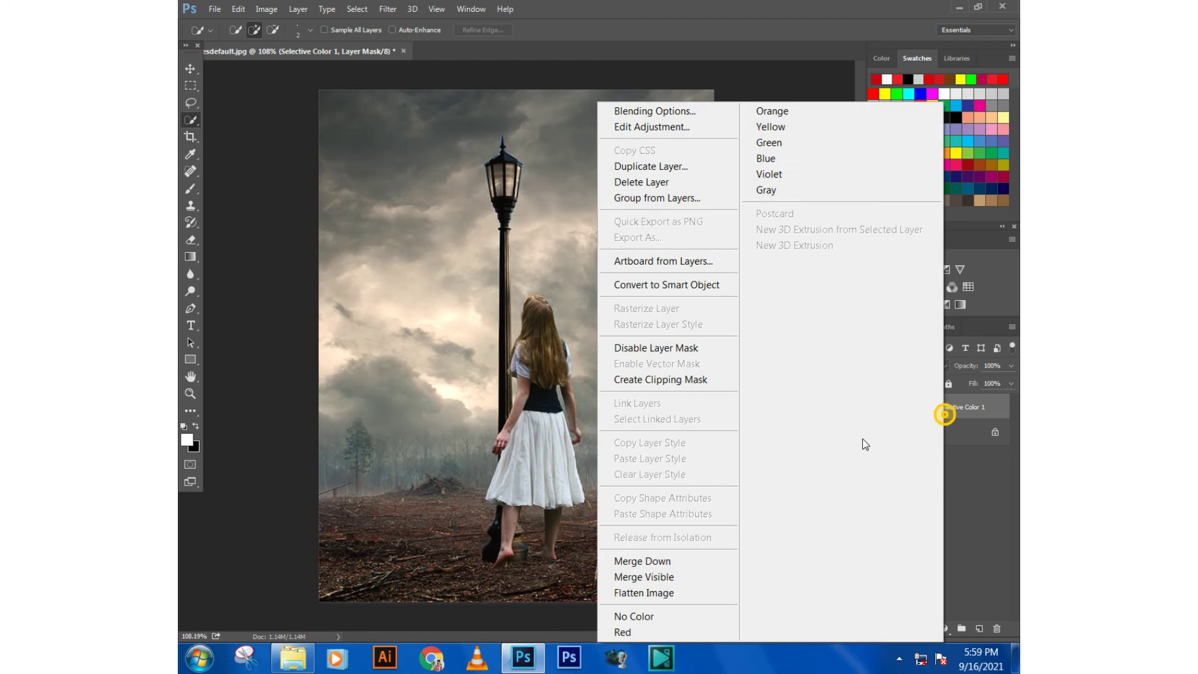
click(663, 561)
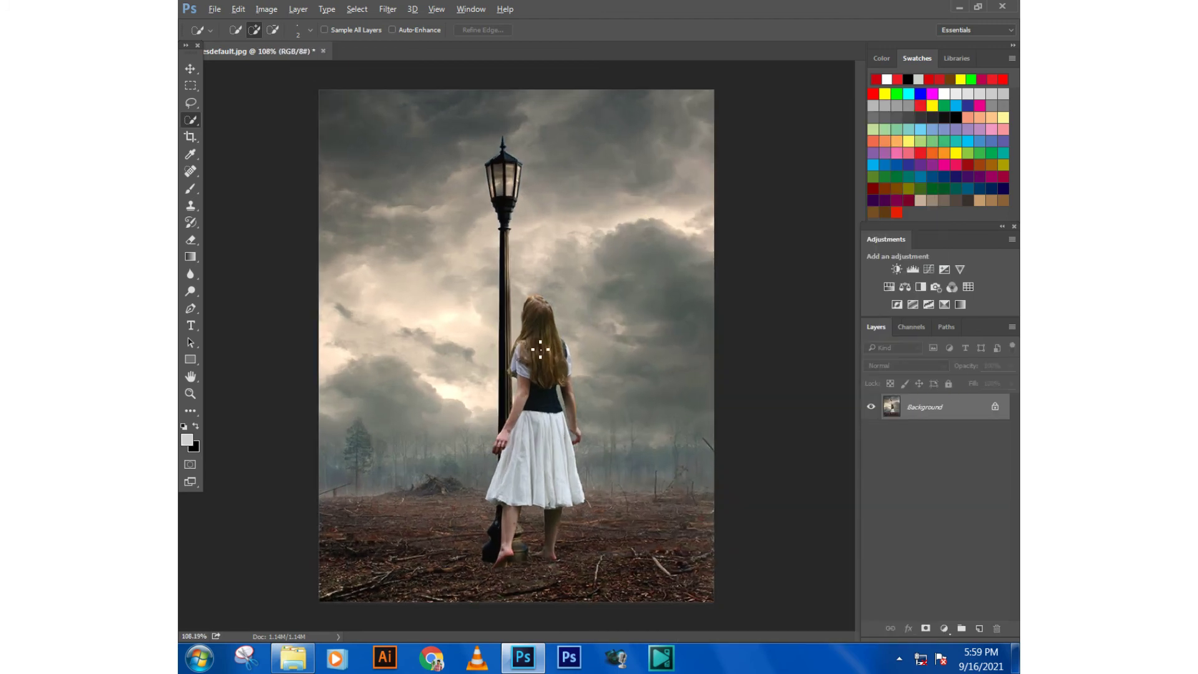
- Zoom to the lamp and add a black-filled Color Dodge layer named 'light effect', then pick the Brush
scroll(491, 97, up, 2)
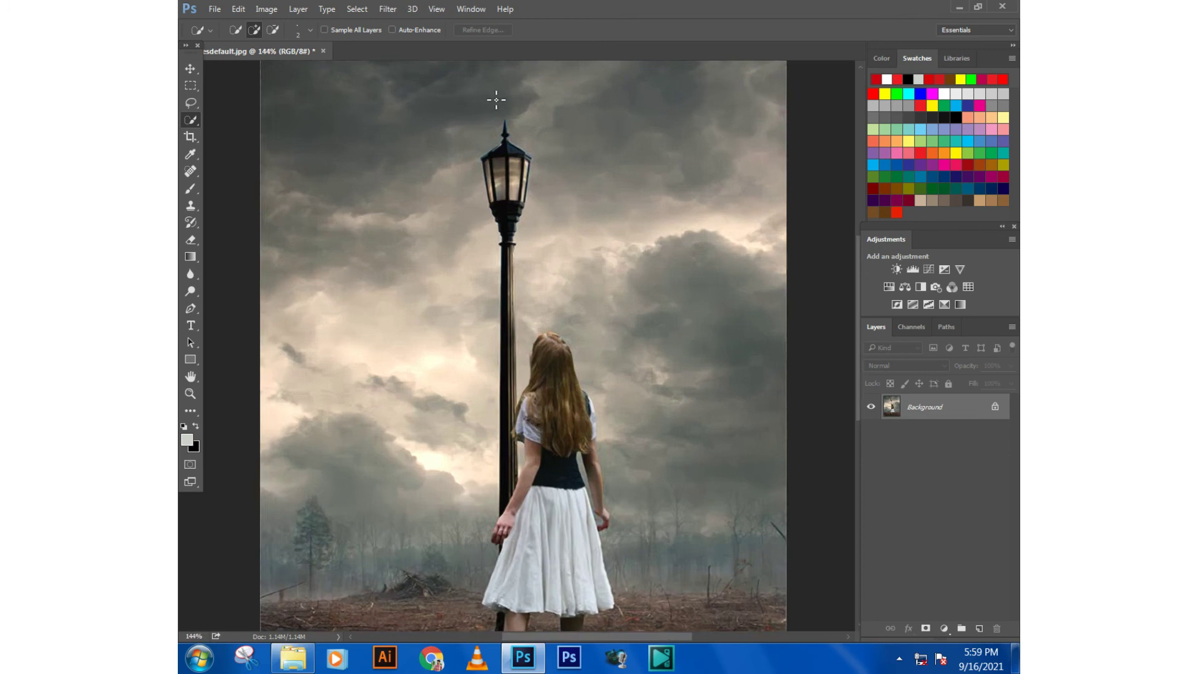
scroll(495, 99, up, 2)
scroll(509, 115, up, 1)
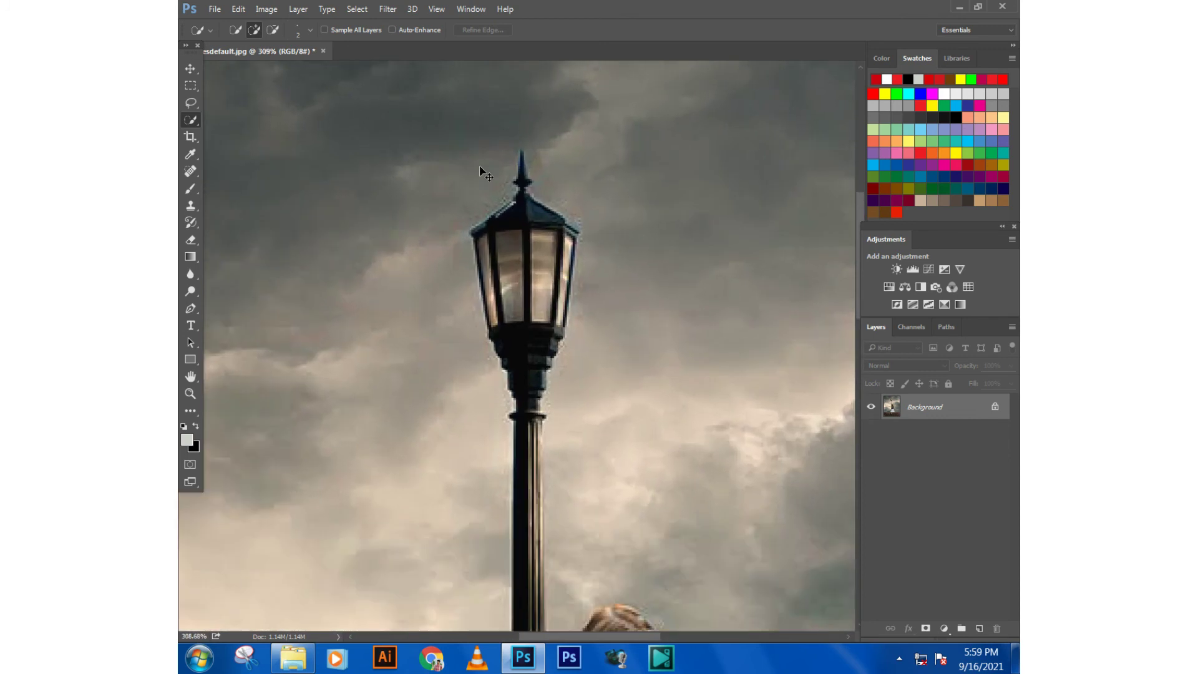
key(ctrl+shift+n)
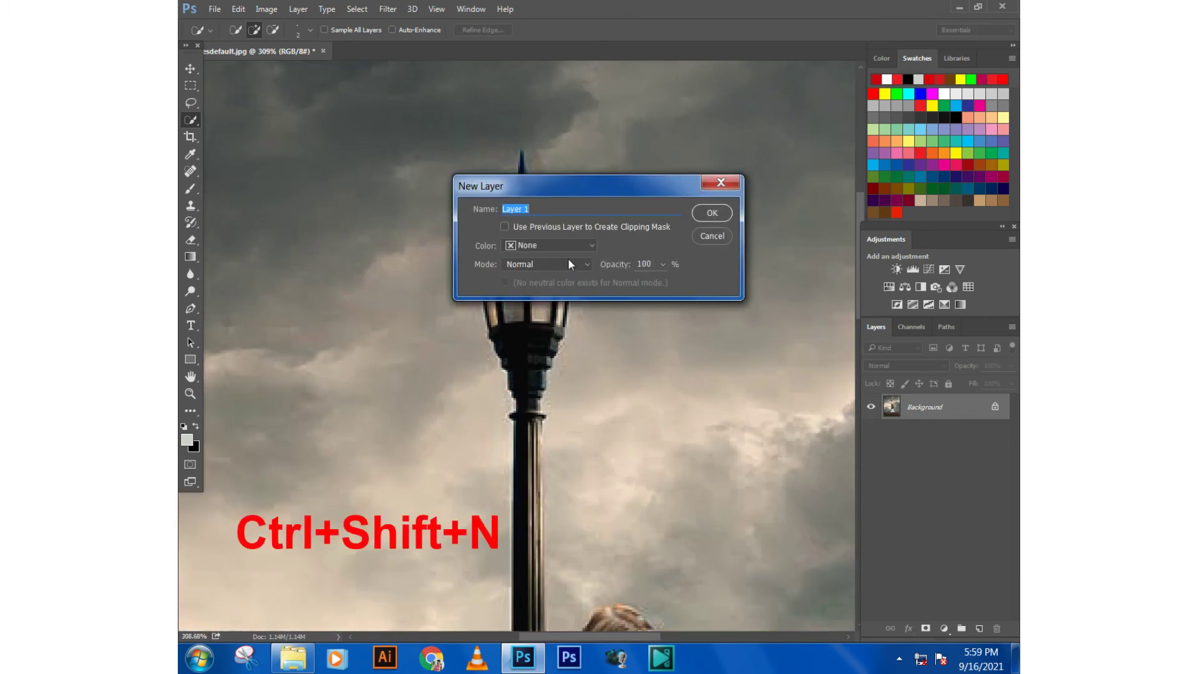
click(567, 264)
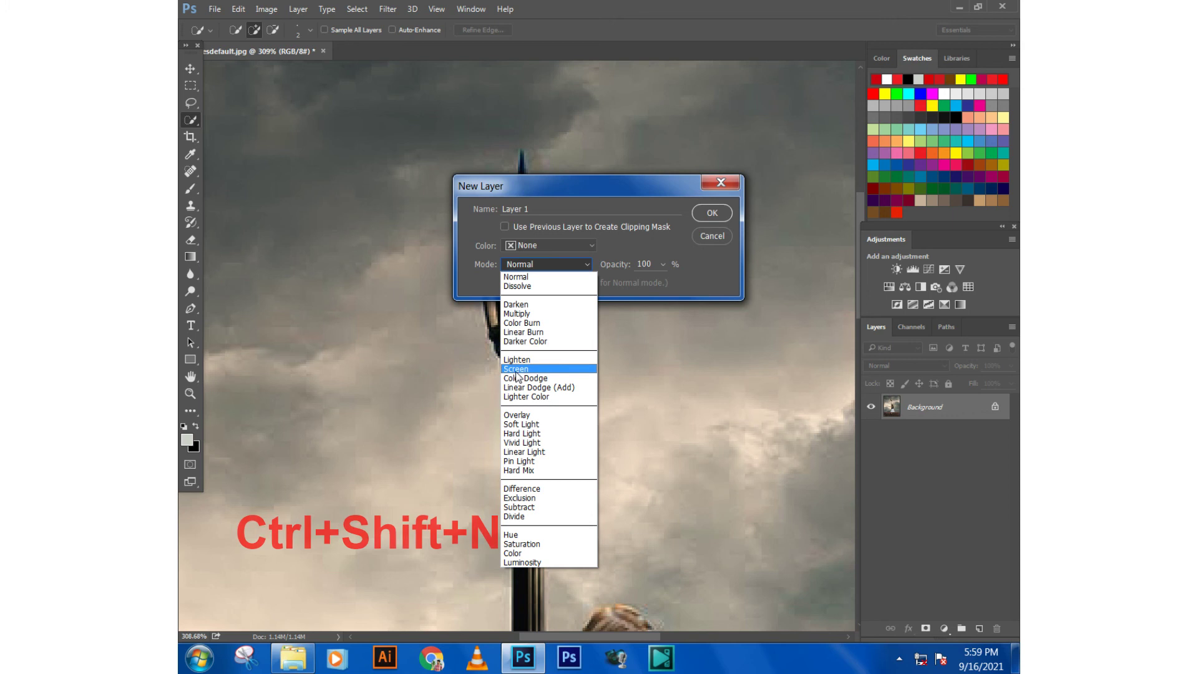
click(516, 379)
click(505, 283)
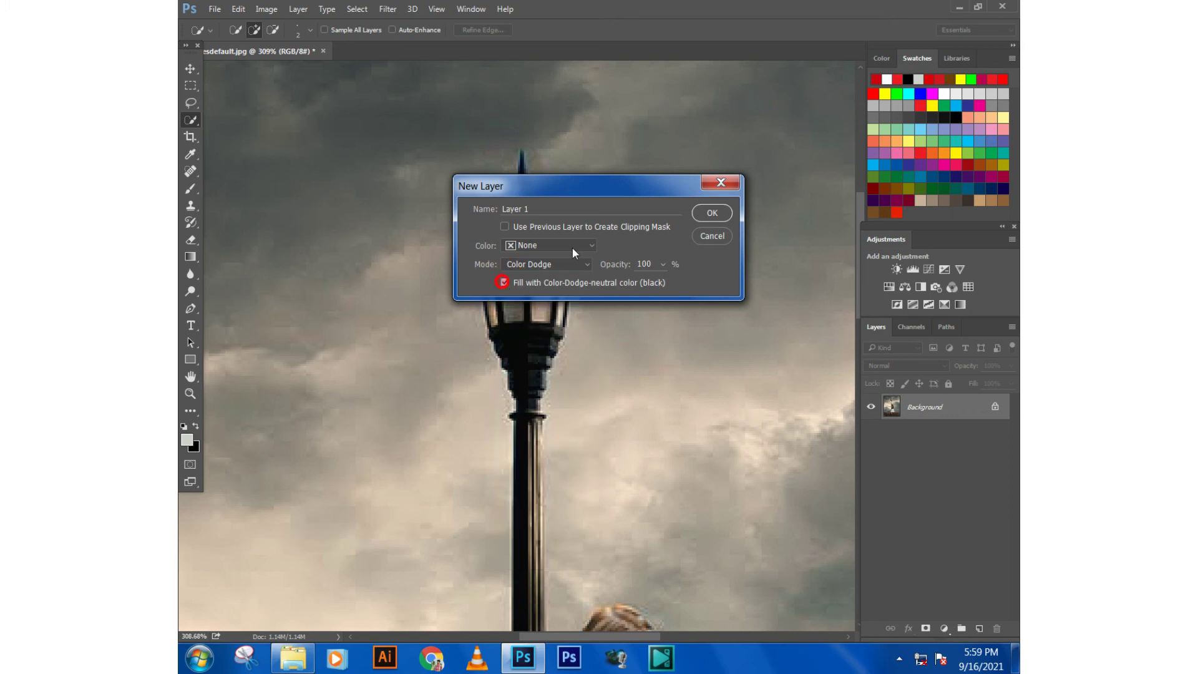
drag(641, 211, 503, 212)
text(light effect)
click(712, 213)
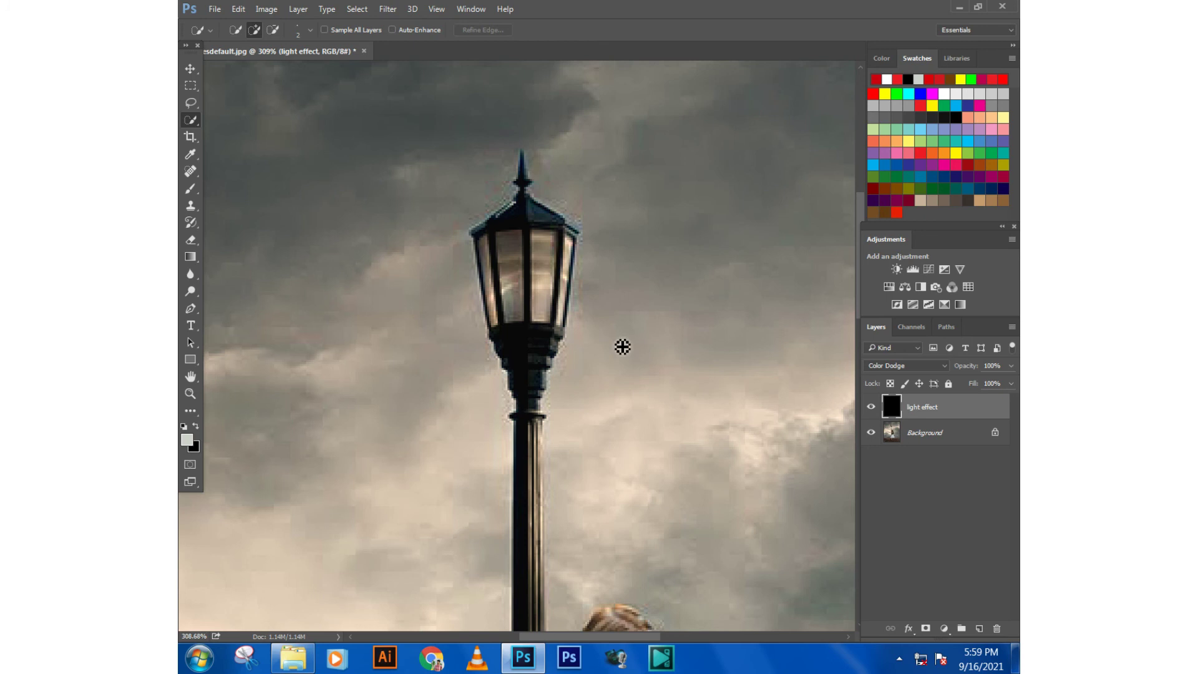
click(192, 188)
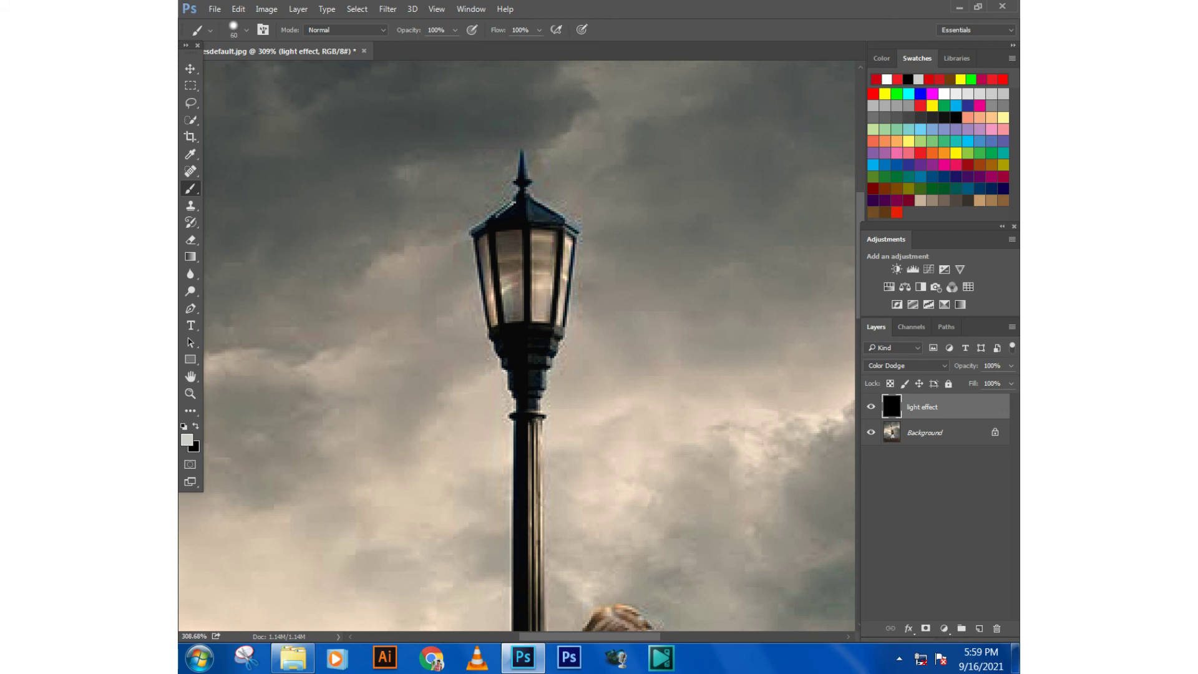
- Set the foreground colour to a bright, fully saturated orange-yellow
click(183, 440)
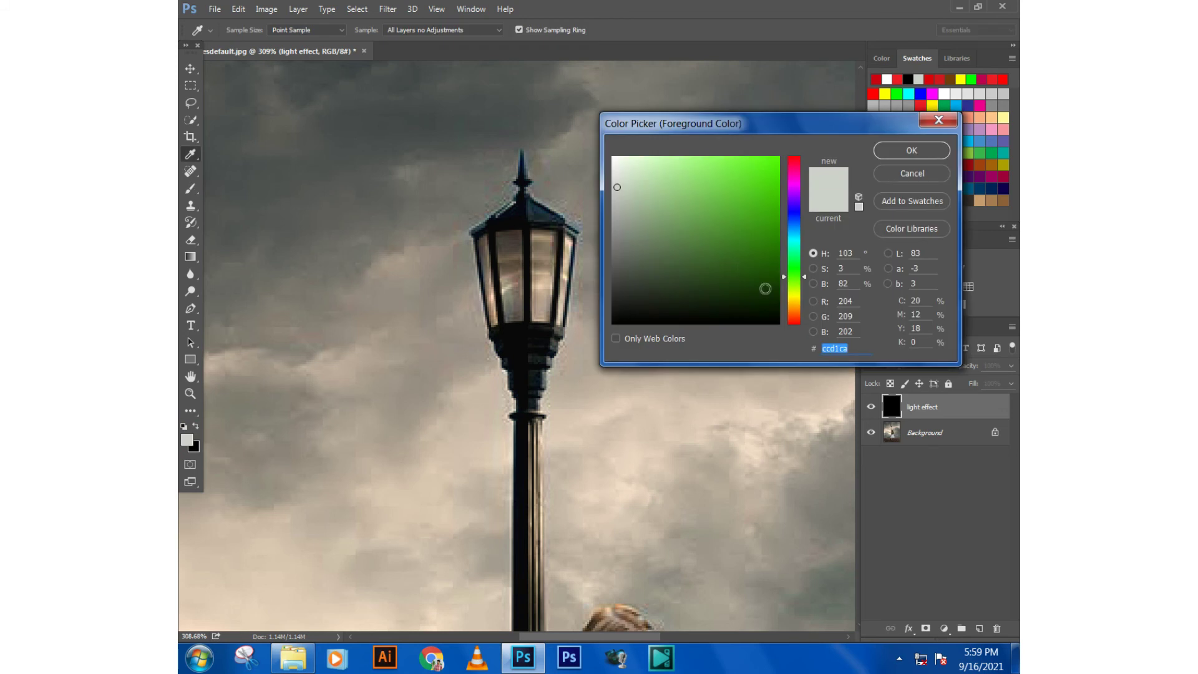
click(799, 301)
drag(799, 301, 799, 305)
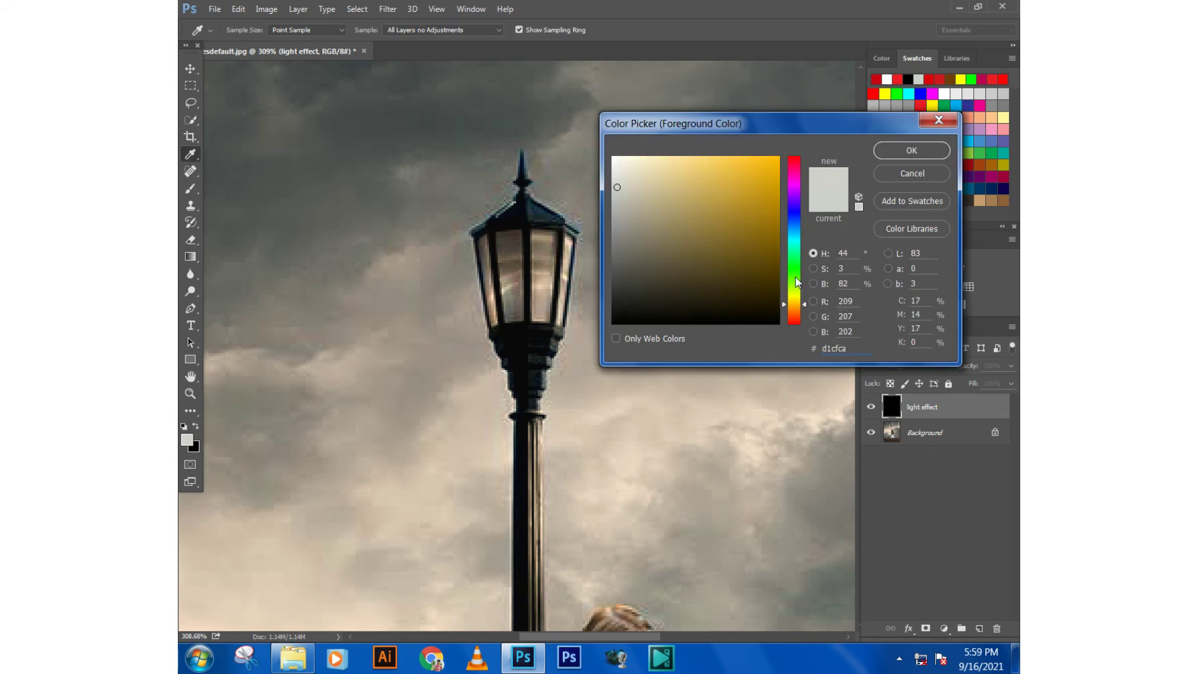
click(770, 179)
click(912, 151)
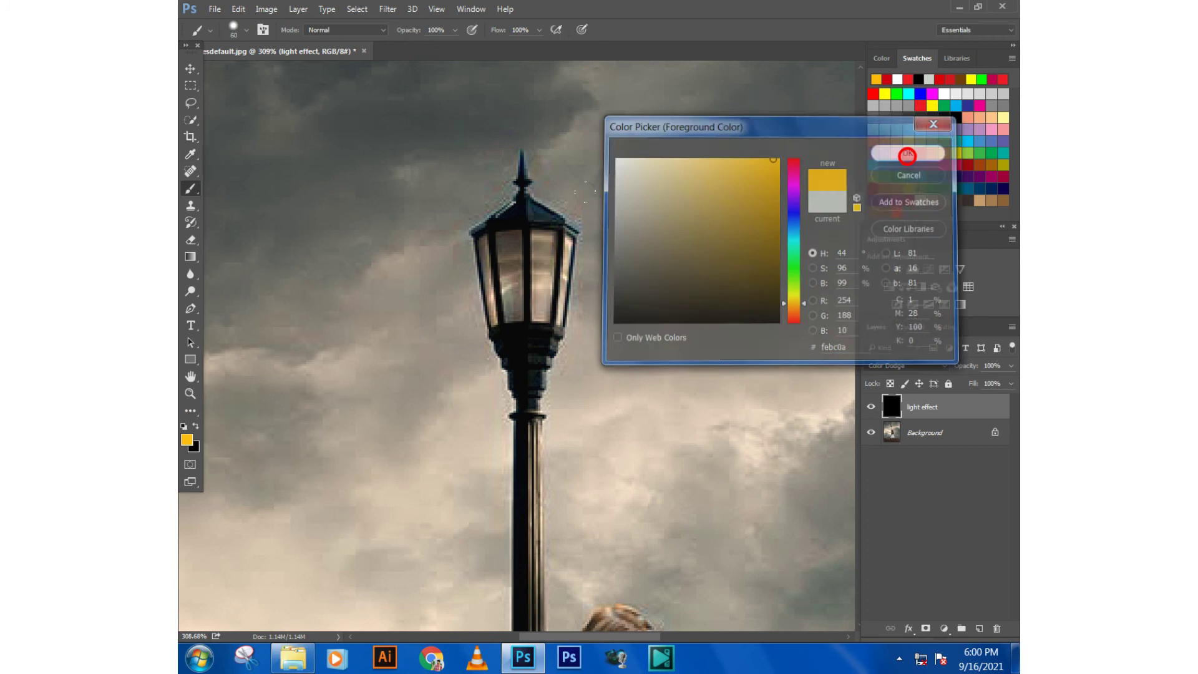
- Dab orange-yellow glow over the upper and lower lamp glass panes
click(518, 262)
click(522, 272)
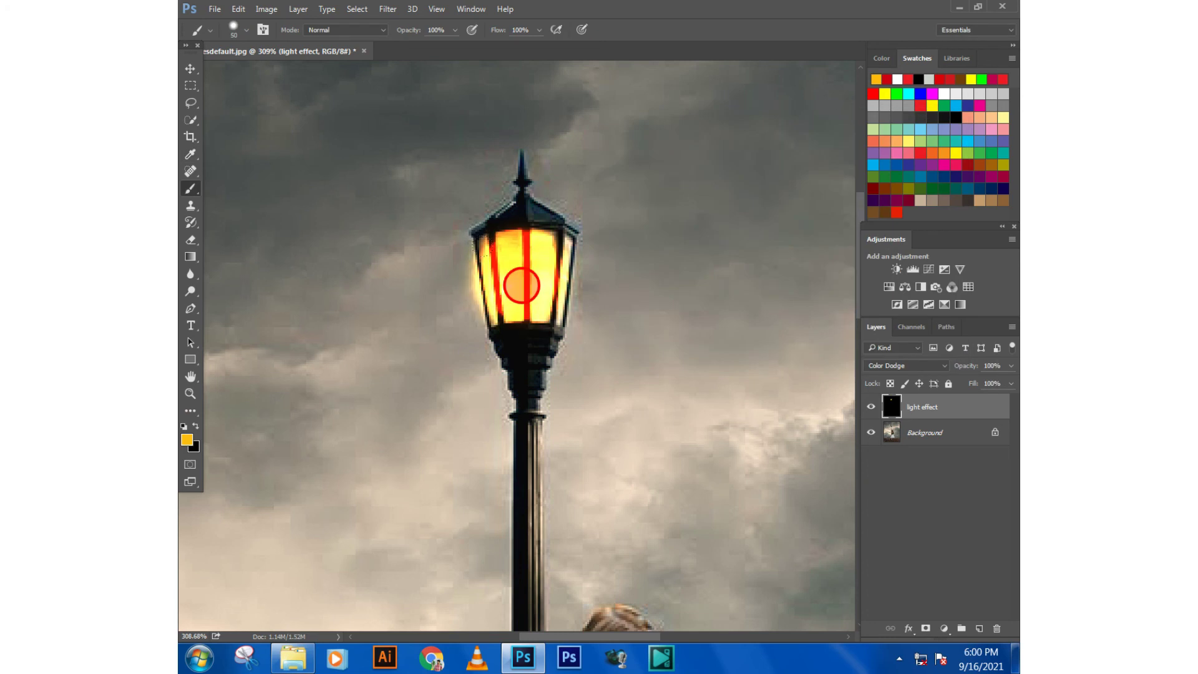
click(527, 260)
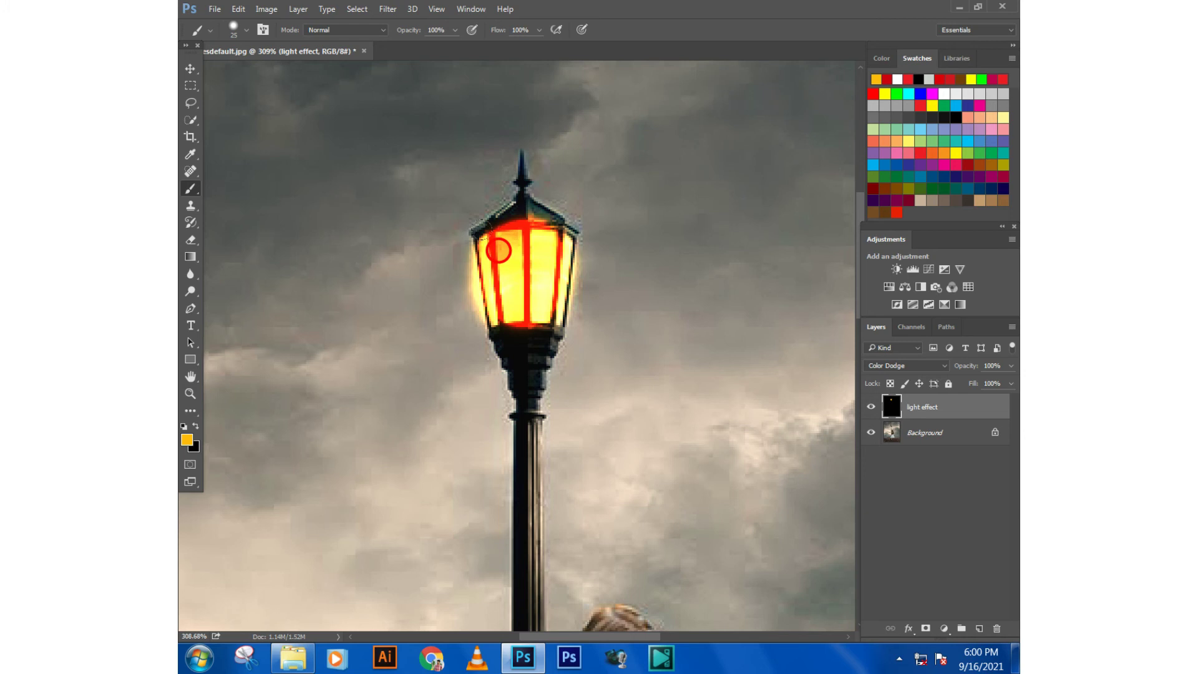
click(494, 245)
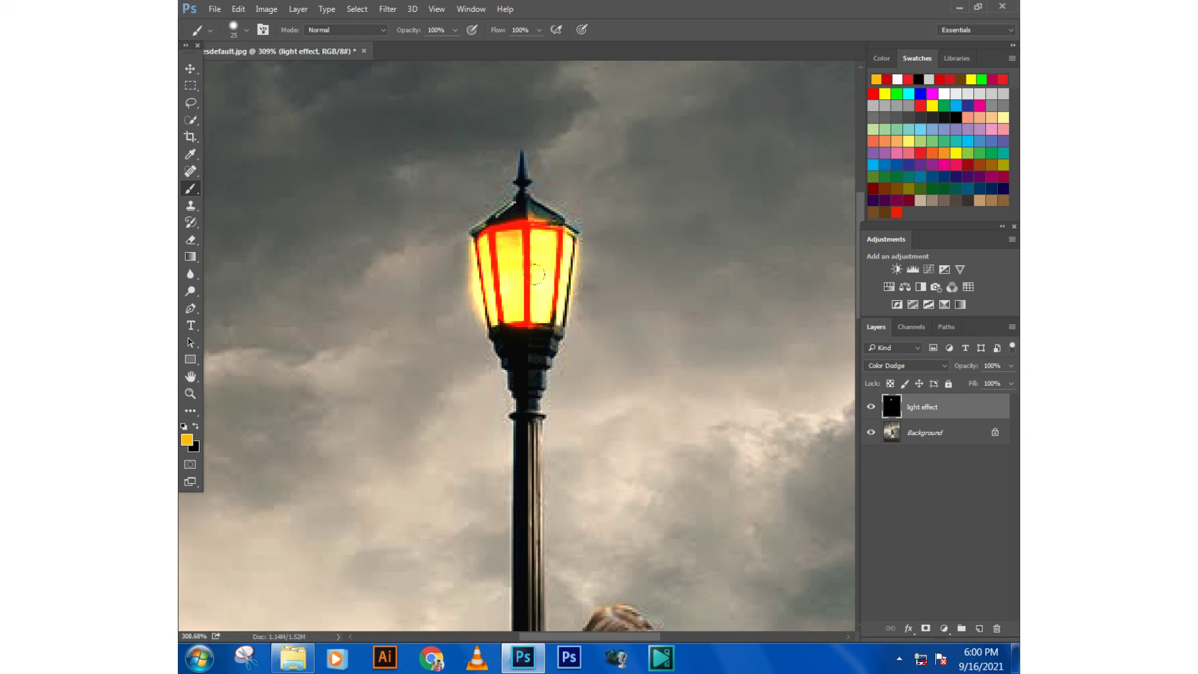
click(543, 294)
click(545, 312)
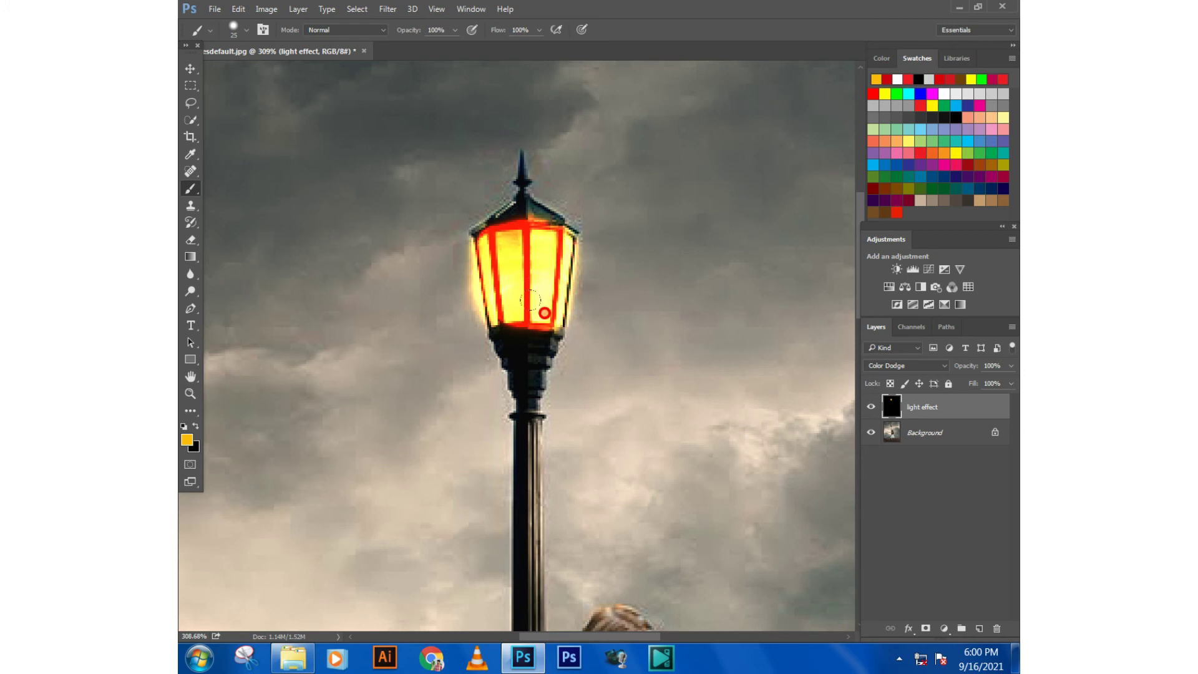
click(502, 312)
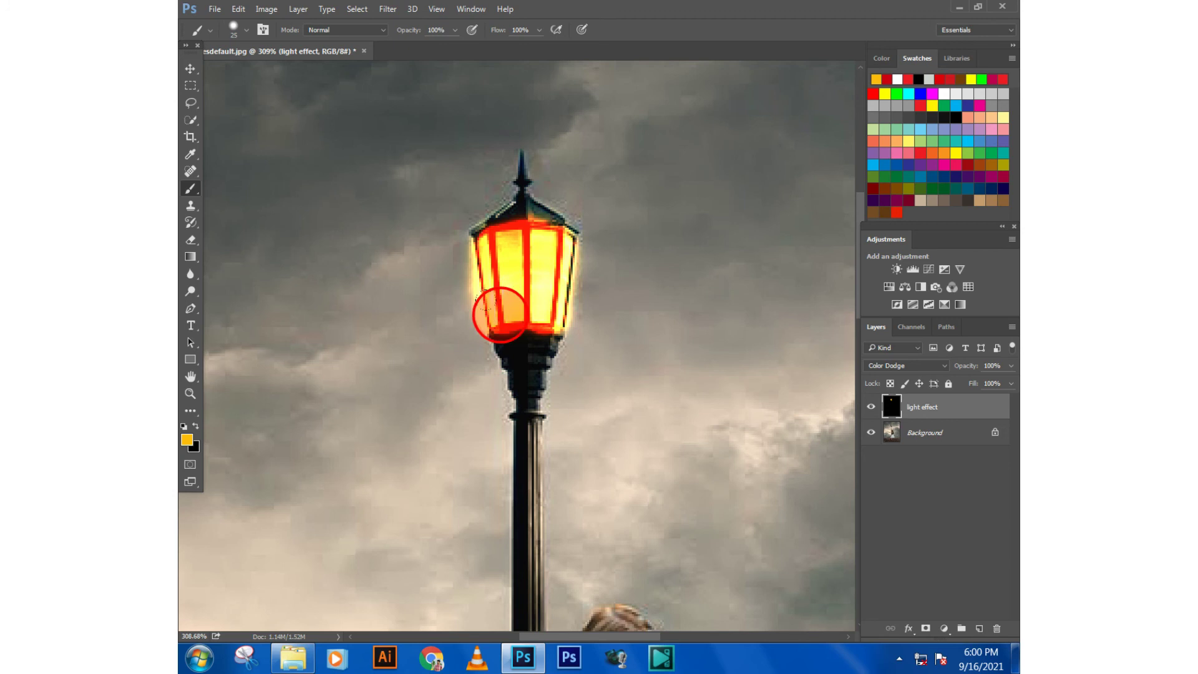
click(521, 310)
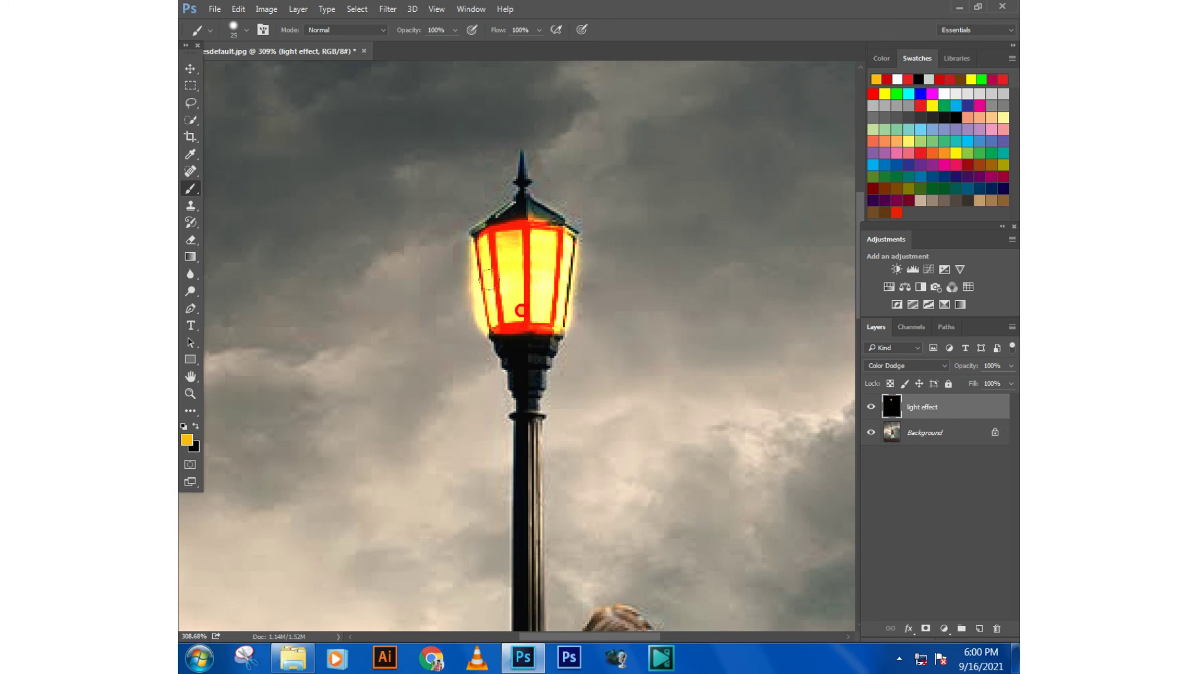
scroll(503, 260, down, 5)
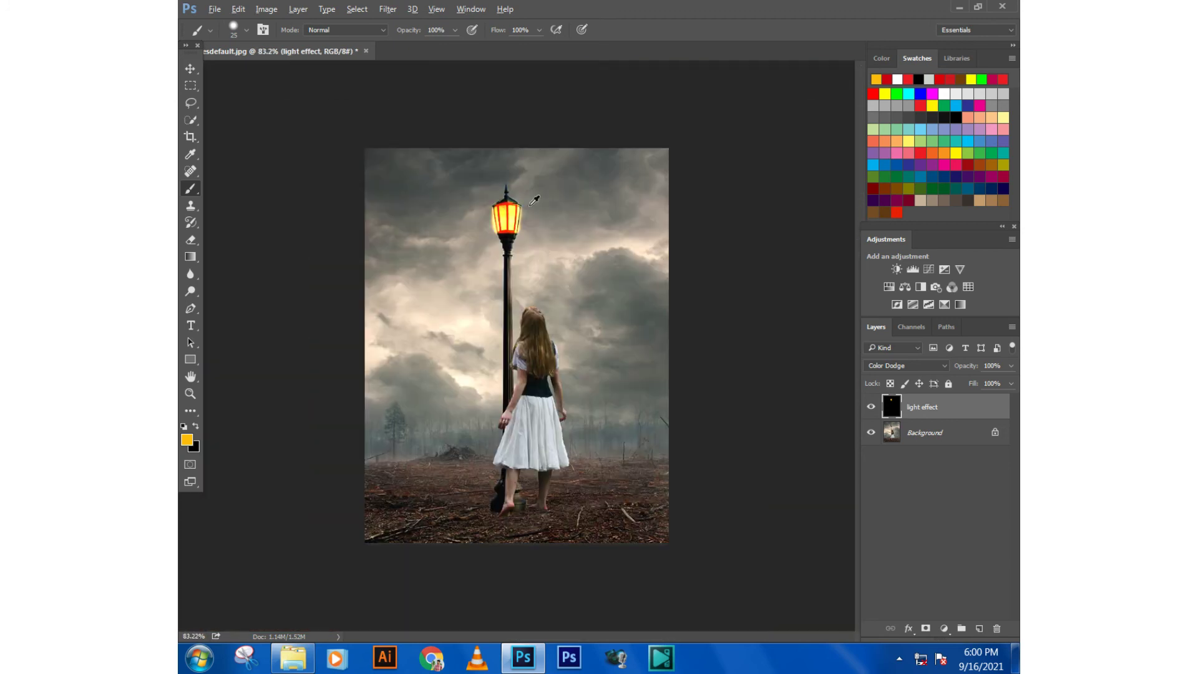
scroll(534, 200, up, 1)
scroll(534, 200, up, 2)
scroll(534, 200, up, 2)
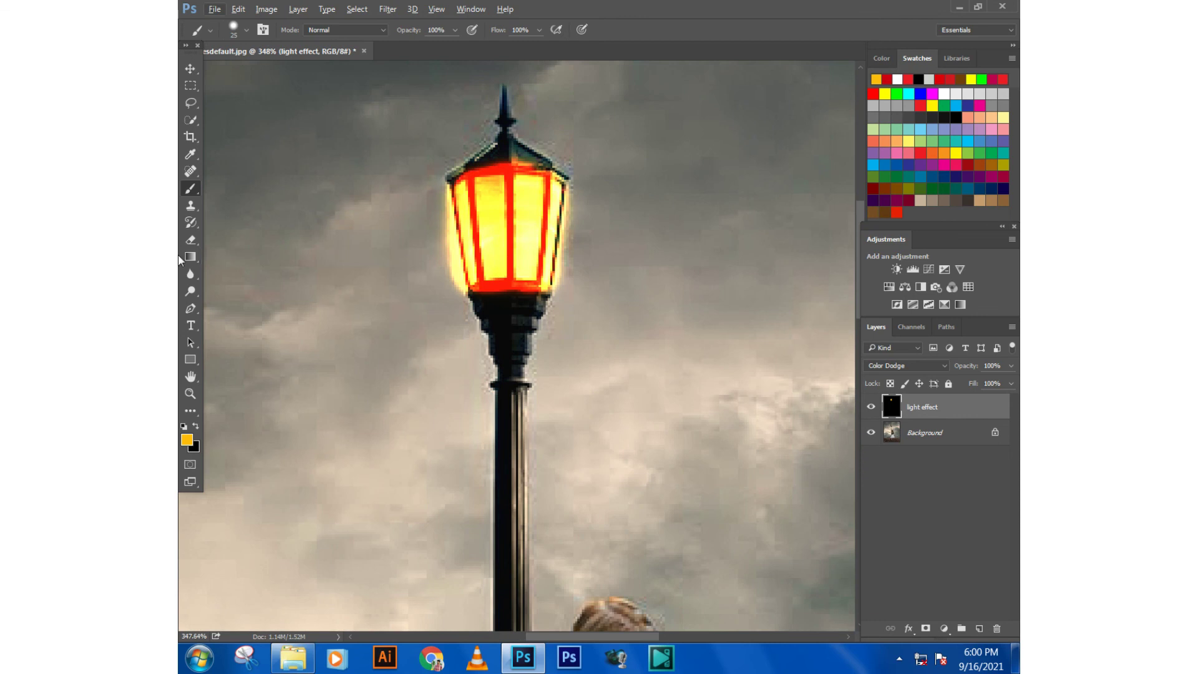
- Erase stray glow near the lamp and set the Eraser to a soft 28 px round brush
click(191, 240)
click(420, 233)
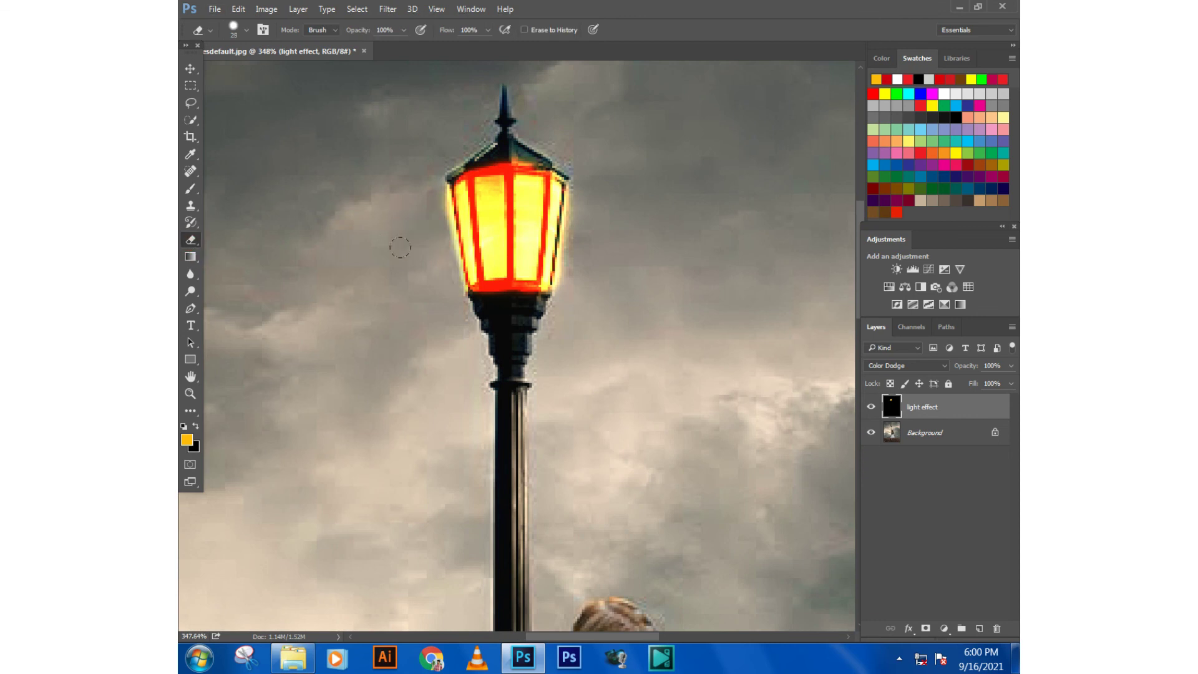
click(415, 206)
click(458, 310)
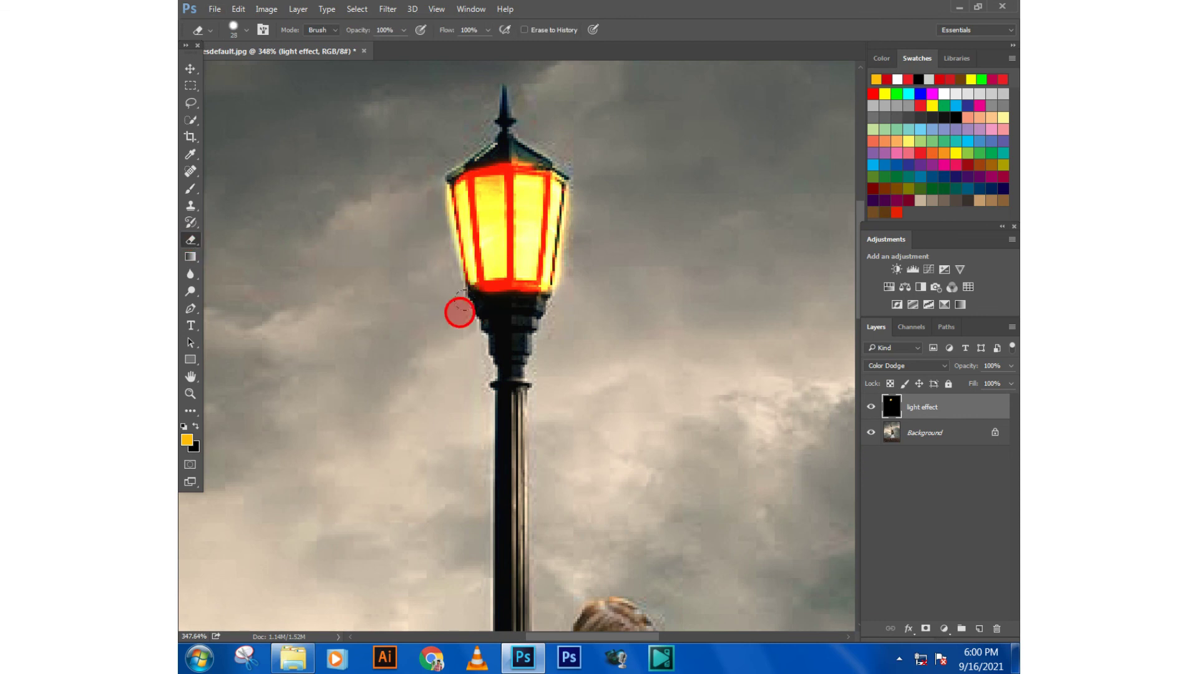
right_click(486, 338)
click(571, 427)
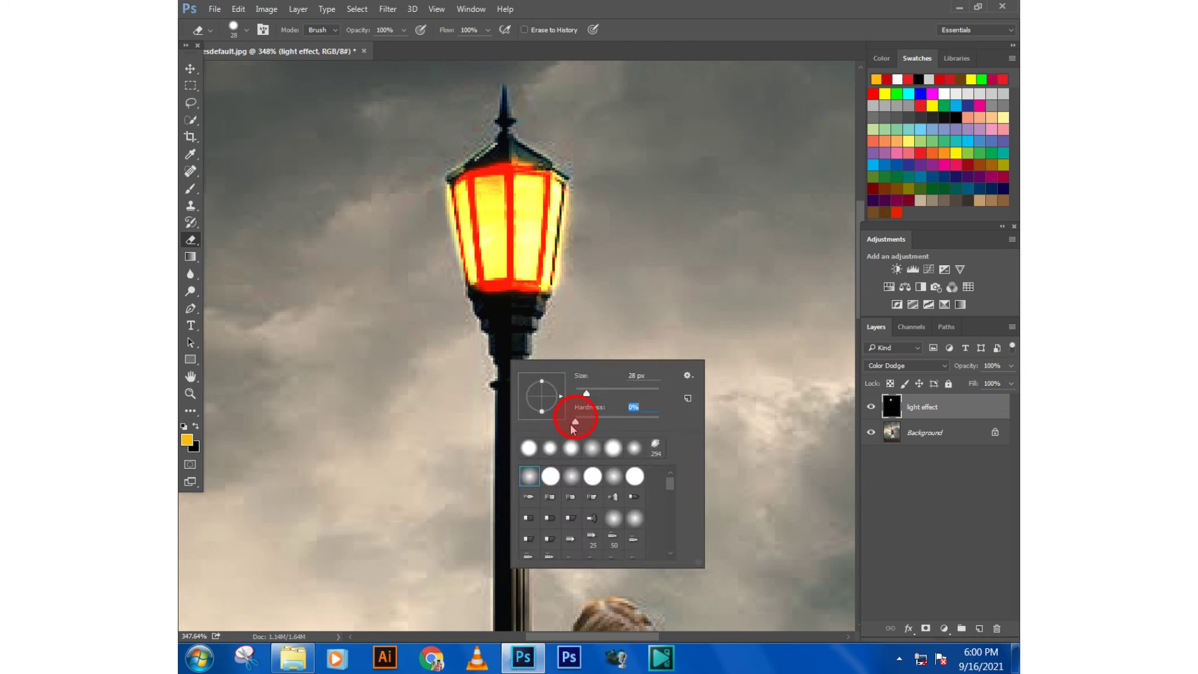
click(409, 373)
- Erase glow along the lantern's bottom, right edge and roof, then shrink the eraser to 10 px
mouse_move(469, 293)
mouse_down()
mouse_move(537, 297)
mouse_move(400, 290)
mouse_up()
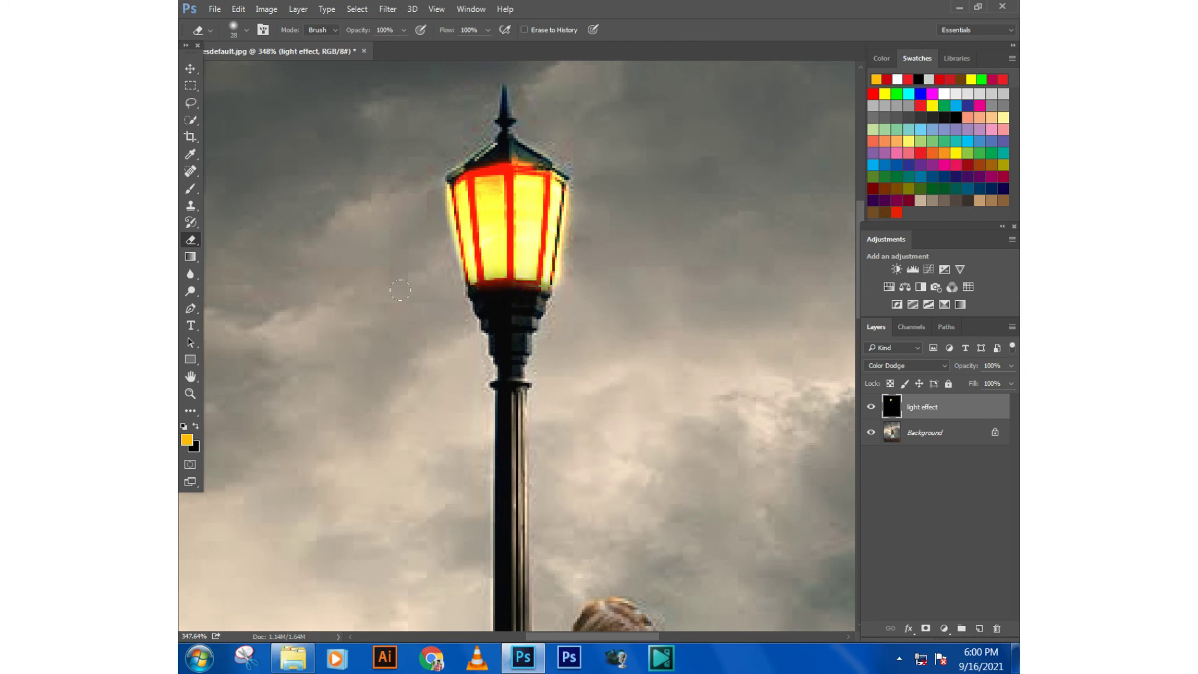
drag(575, 292, 577, 270)
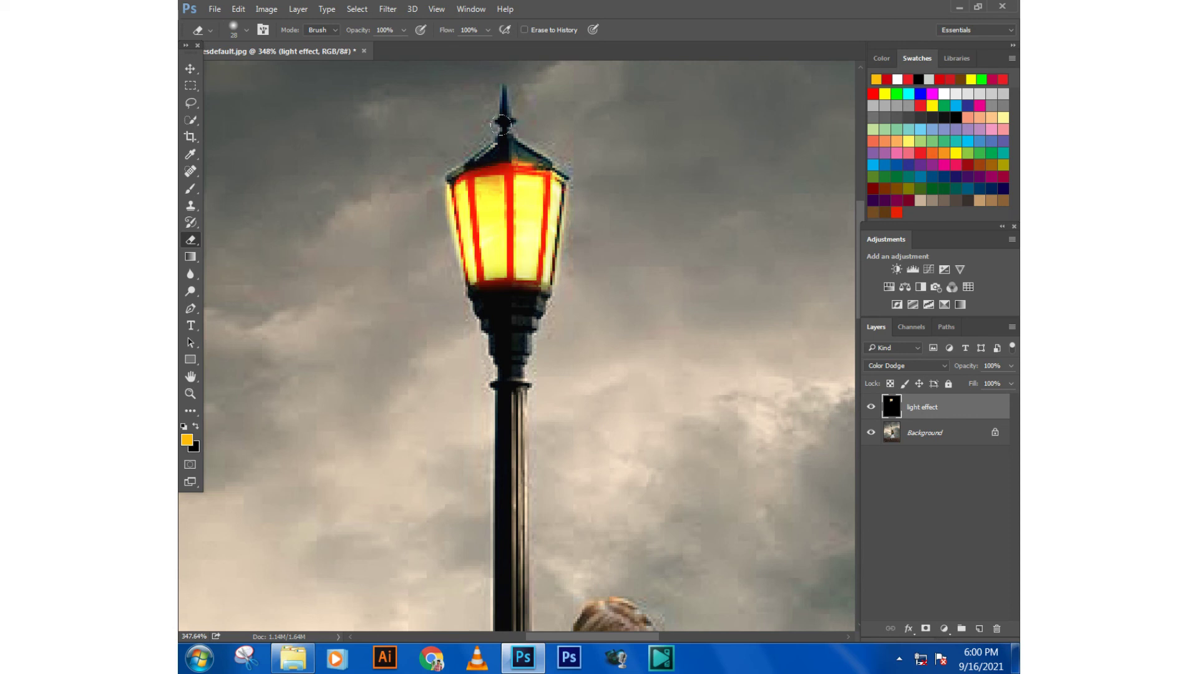
drag(462, 128, 543, 133)
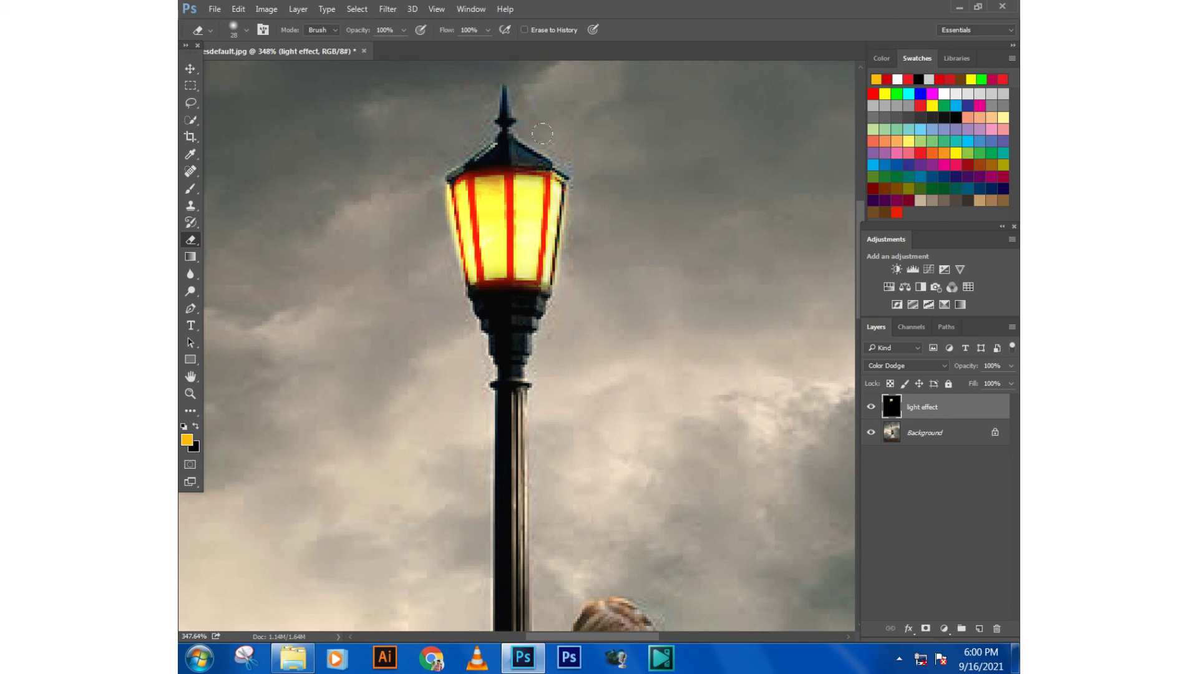
right_click(403, 223)
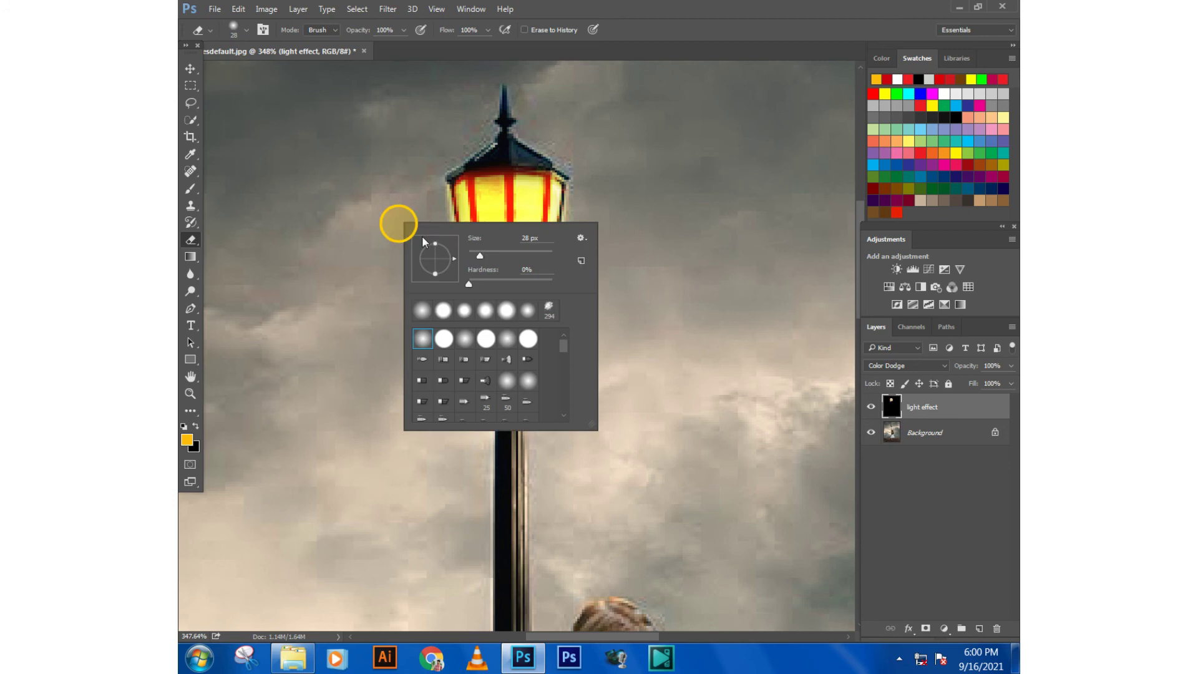
drag(476, 256, 470, 256)
key(Return)
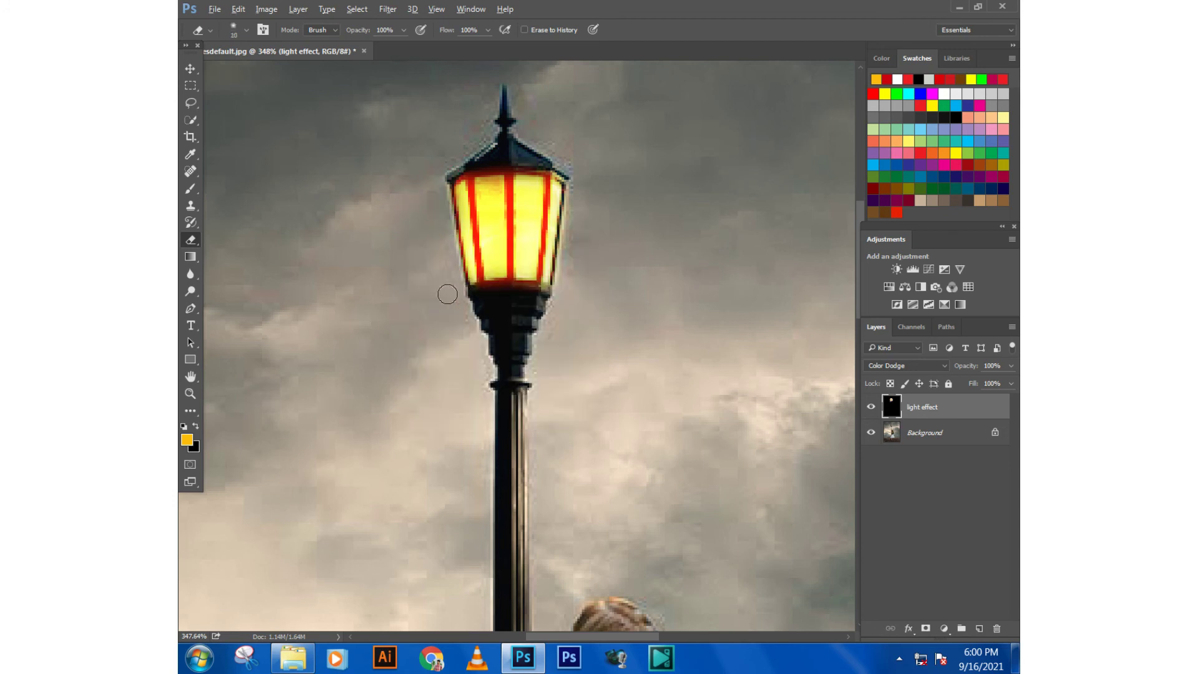
- Fit the whole image on screen with Ctrl+0 and switch to the Move tool
key(ctrl+0)
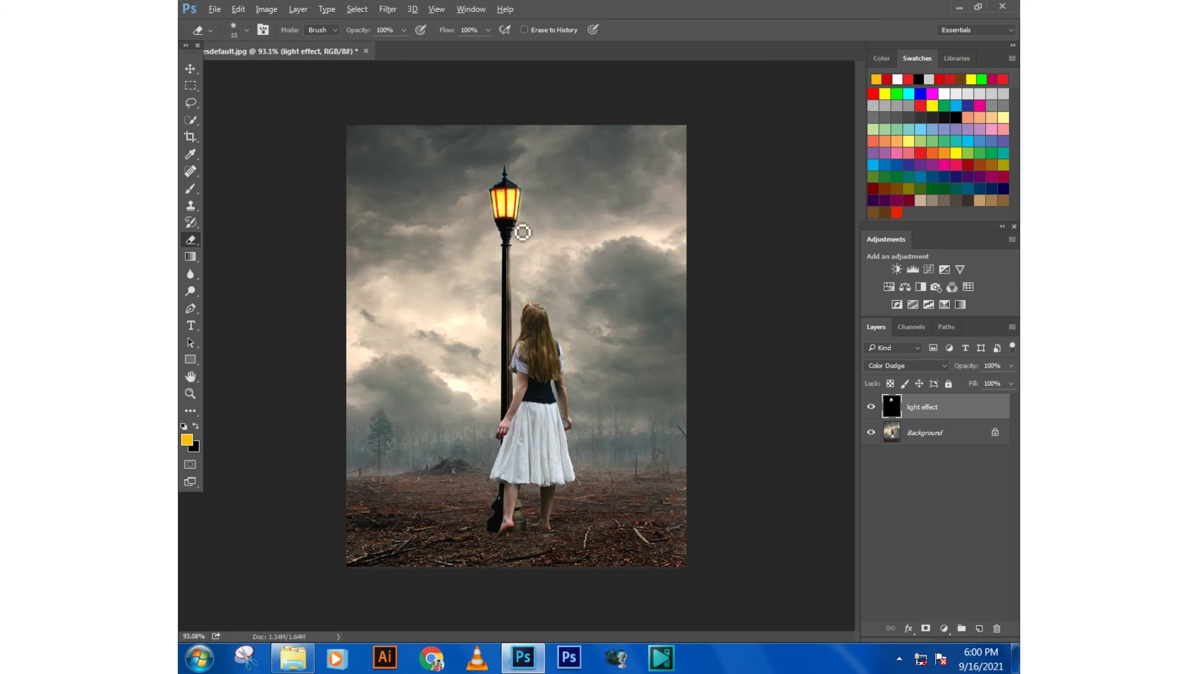
scroll(521, 235, down, 1)
click(190, 68)
scroll(490, 129, up, 2)
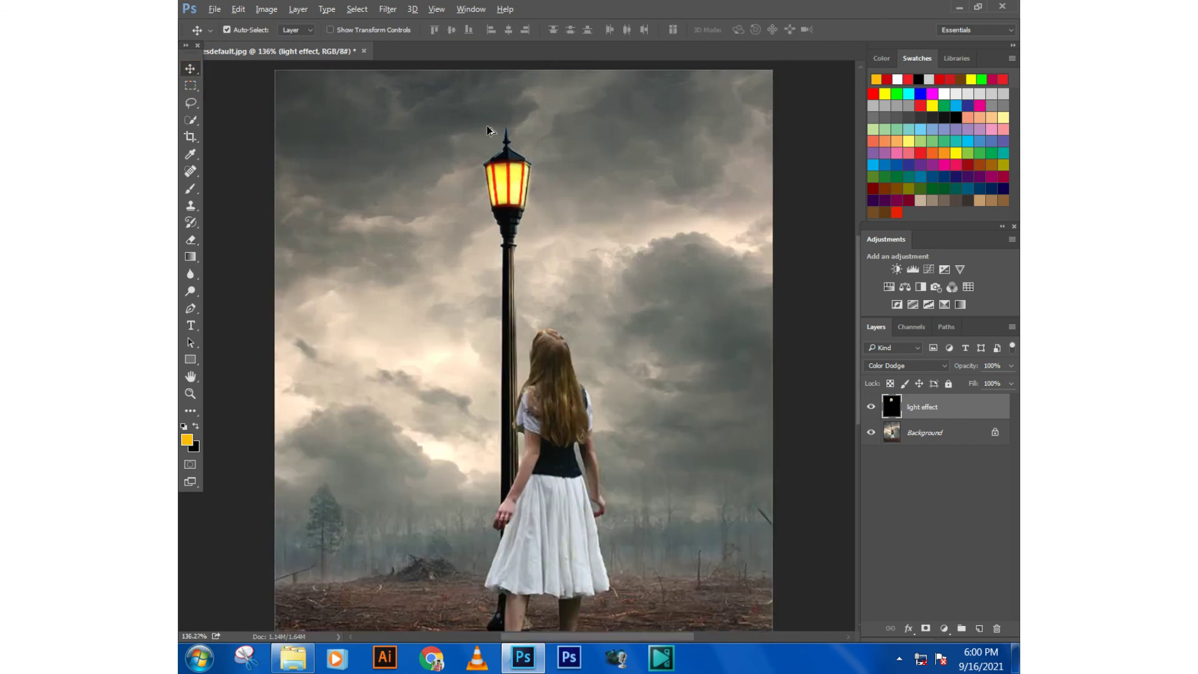
scroll(474, 156, up, 2)
scroll(448, 194, up, 2)
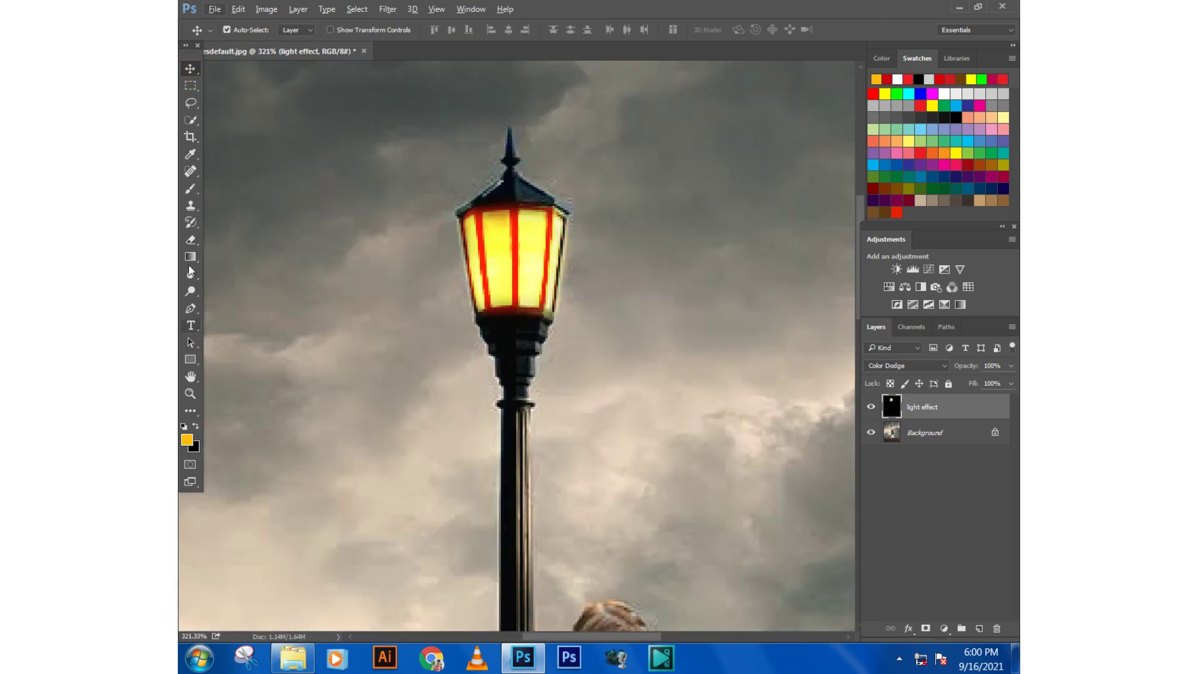
- Pick the Brush and set the foreground colour to a deep red-orange
click(190, 188)
click(187, 440)
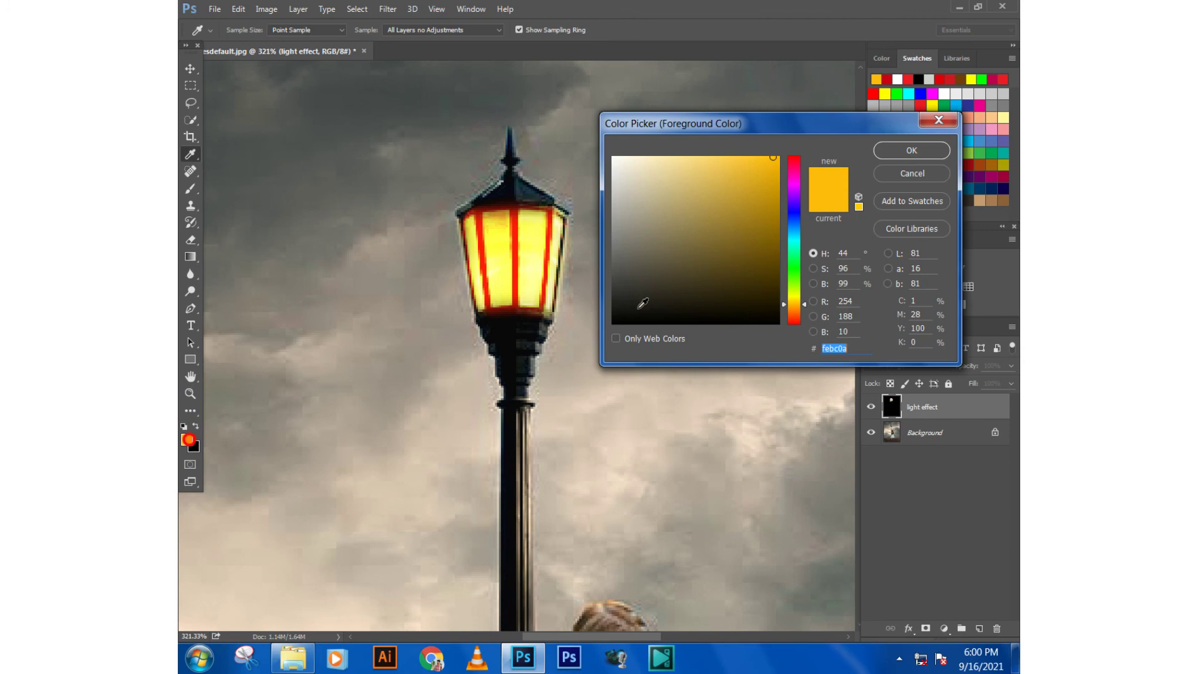
drag(793, 304, 793, 309)
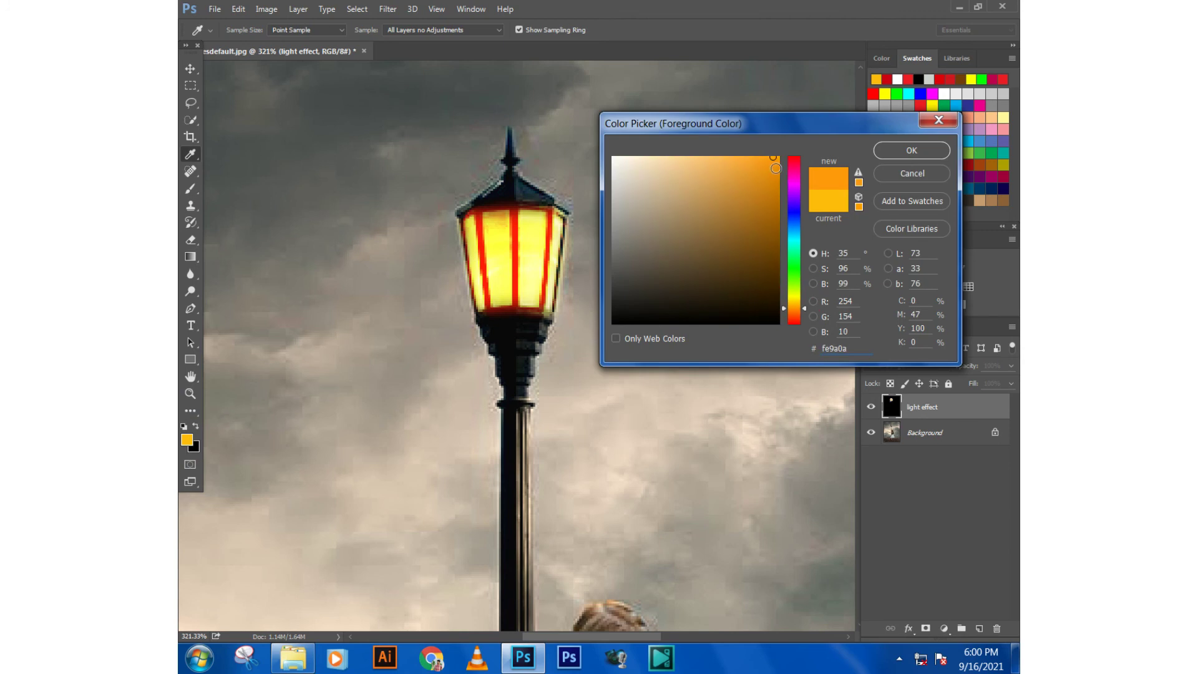
drag(776, 168, 776, 179)
click(792, 312)
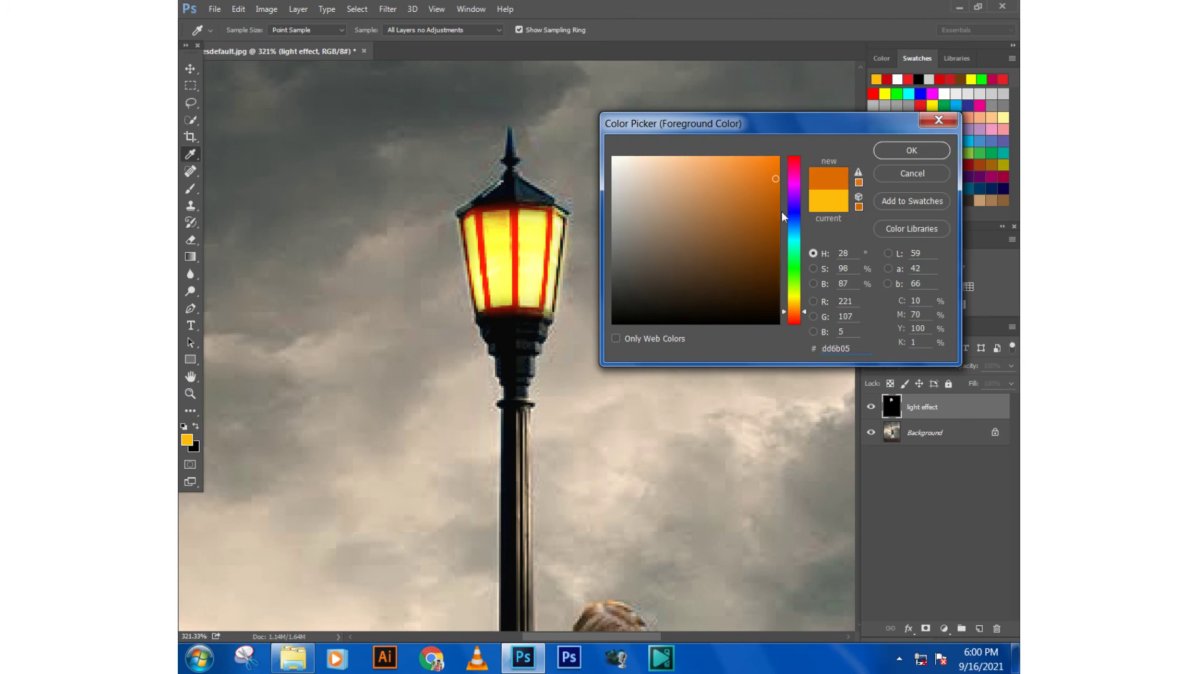
click(768, 181)
click(788, 320)
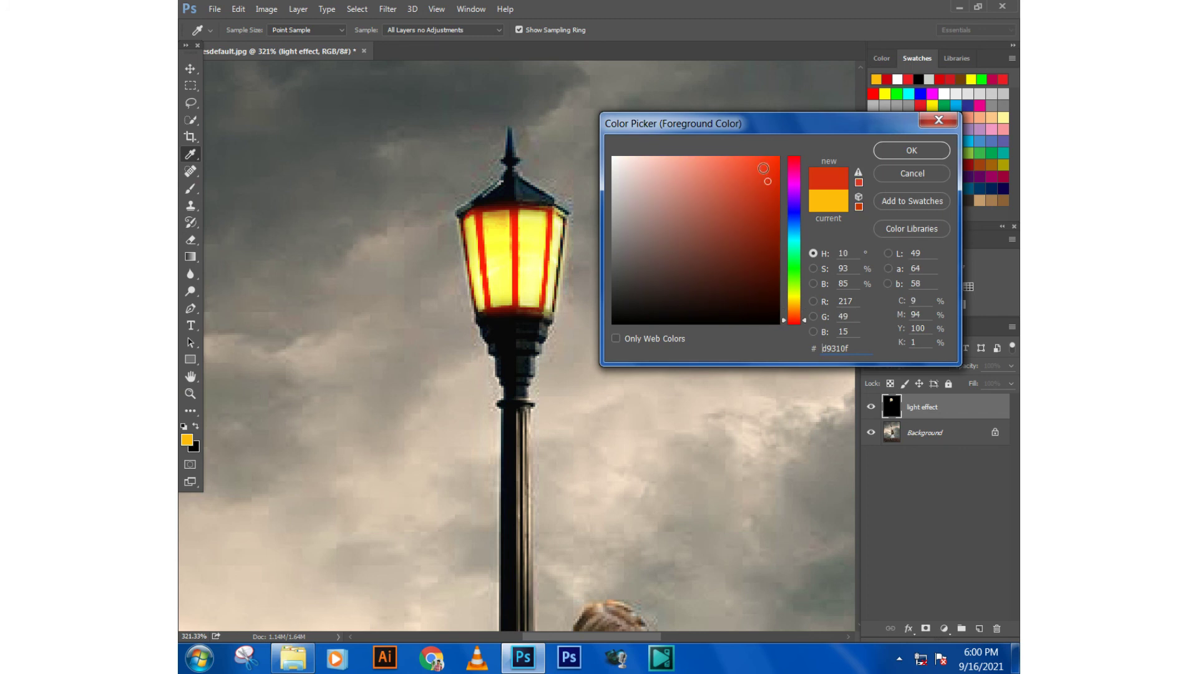
click(884, 151)
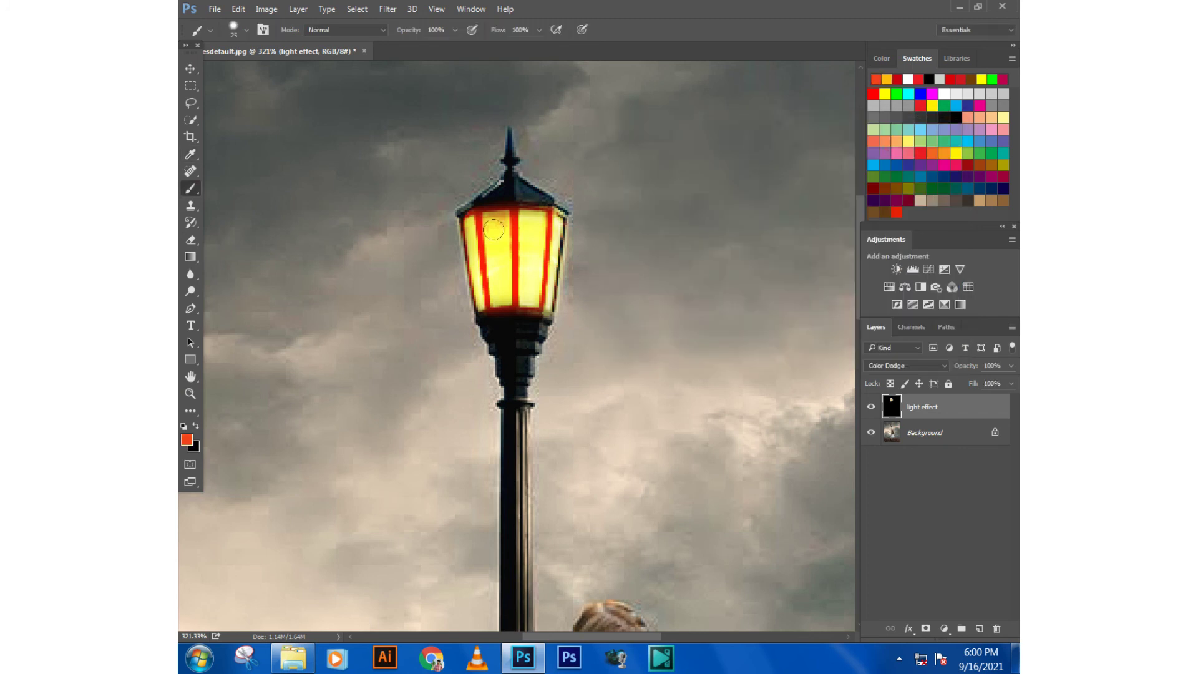
- Try two red-orange strokes across the lantern glass and undo both
drag(493, 230, 491, 254)
key(ctrl+z)
drag(492, 231, 549, 244)
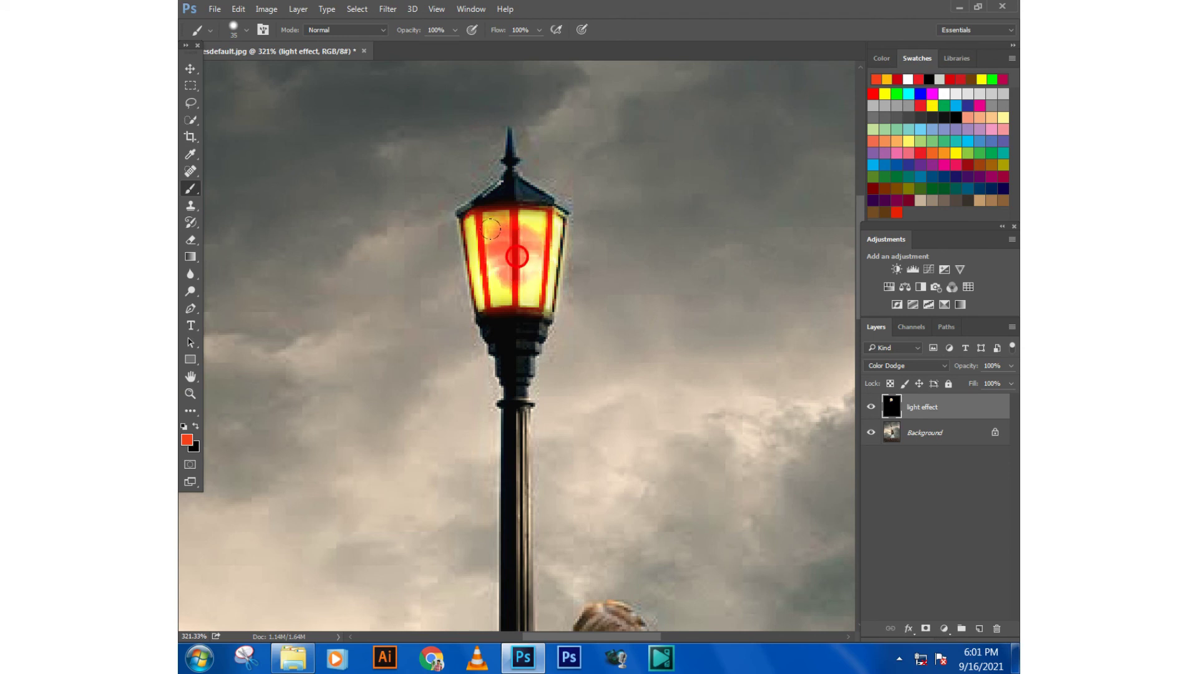
key(ctrl+z)
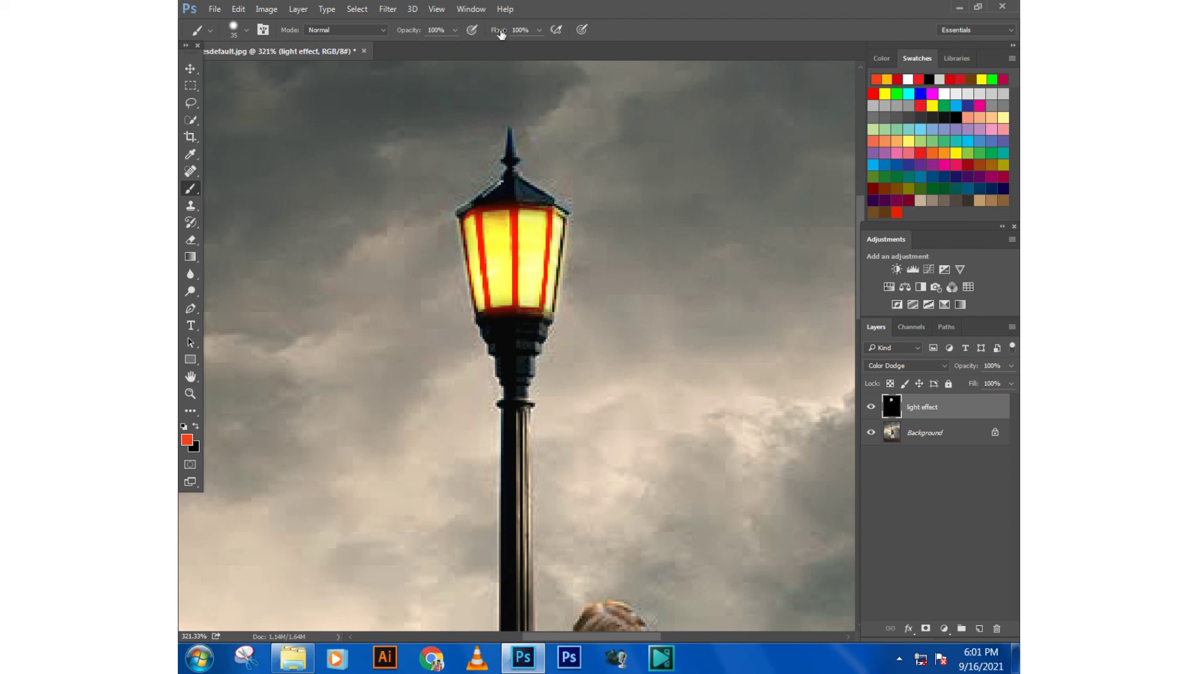
- Lower brush Flow to about 19% and dab a soft red tint on the lantern's right edge
drag(501, 31, 486, 36)
drag(476, 245, 531, 274)
key(ctrl+z)
scroll(513, 277, down, 2)
scroll(513, 278, down, 1)
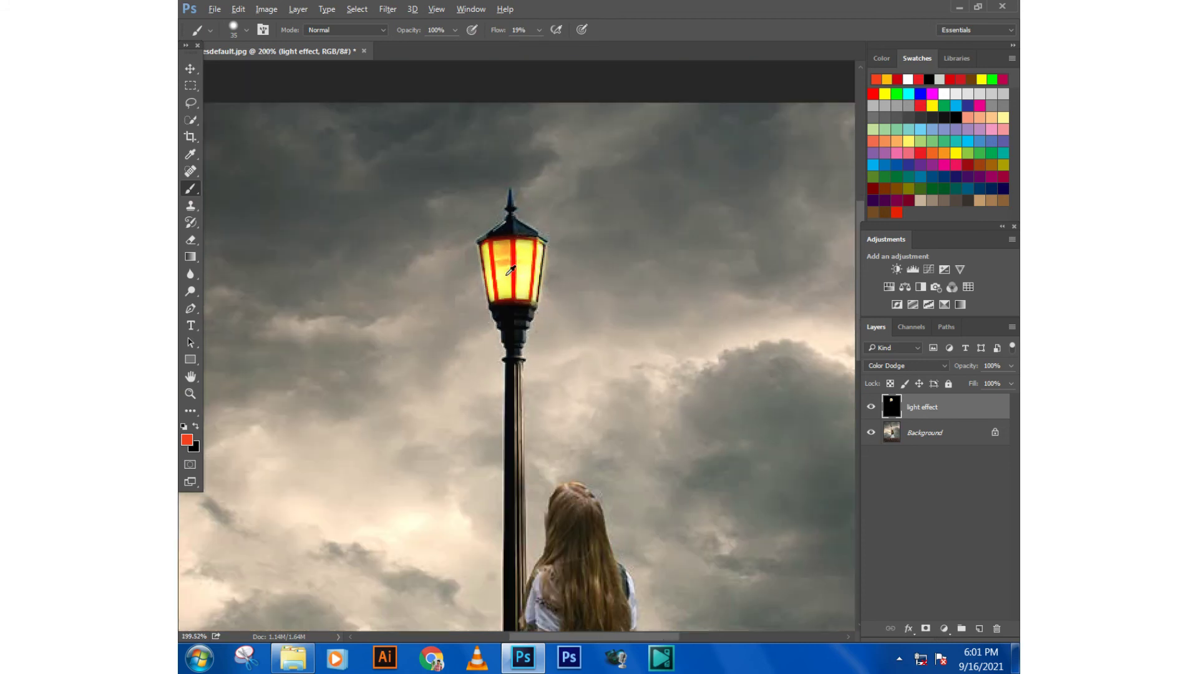
click(535, 255)
click(536, 264)
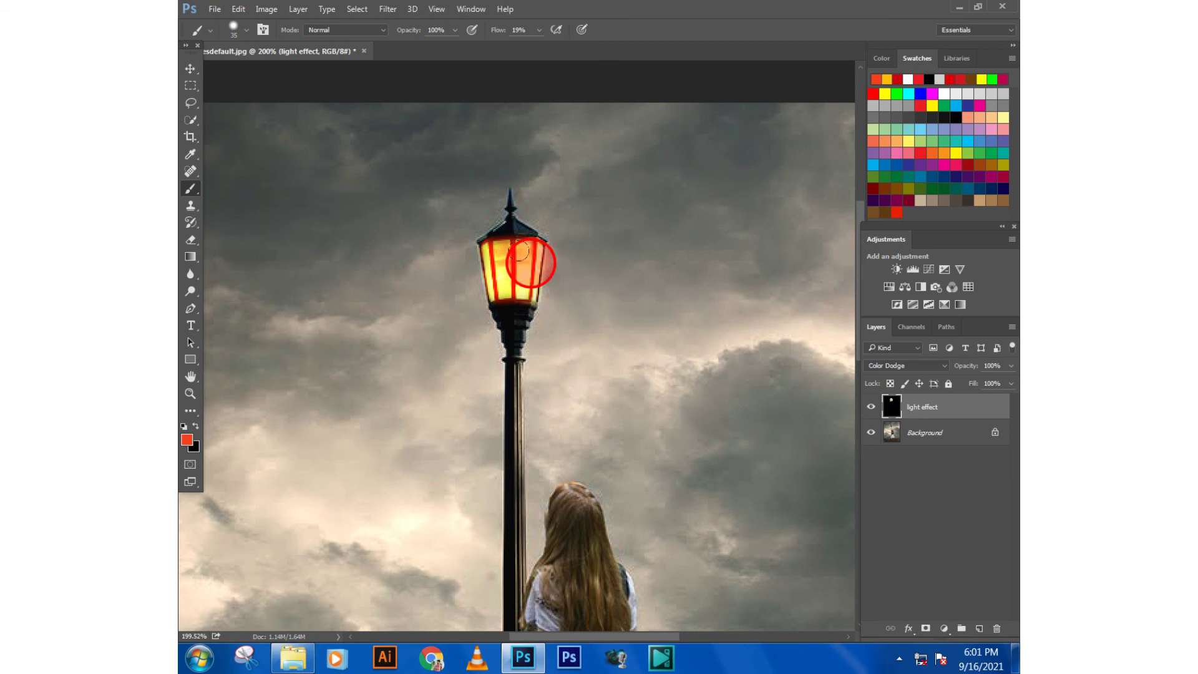
key(ctrl+z)
scroll(505, 287, down, 2)
scroll(504, 300, down, 2)
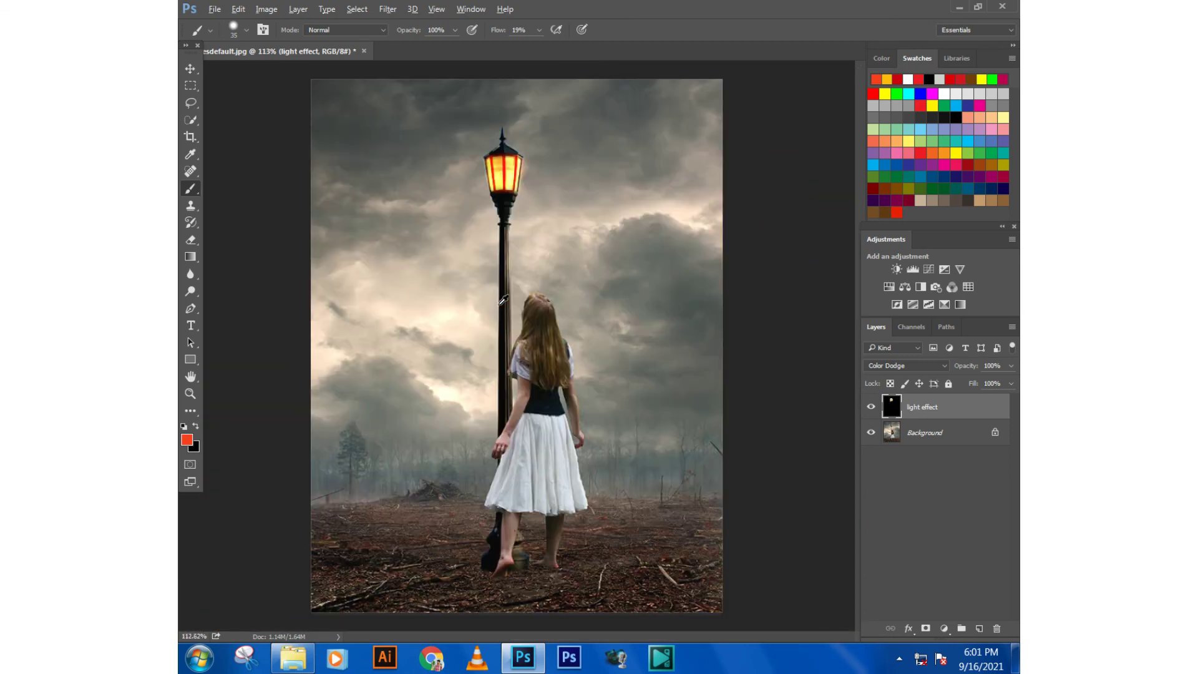
- Drag the moon sky image from the source folder into the composition and commit it
click(190, 69)
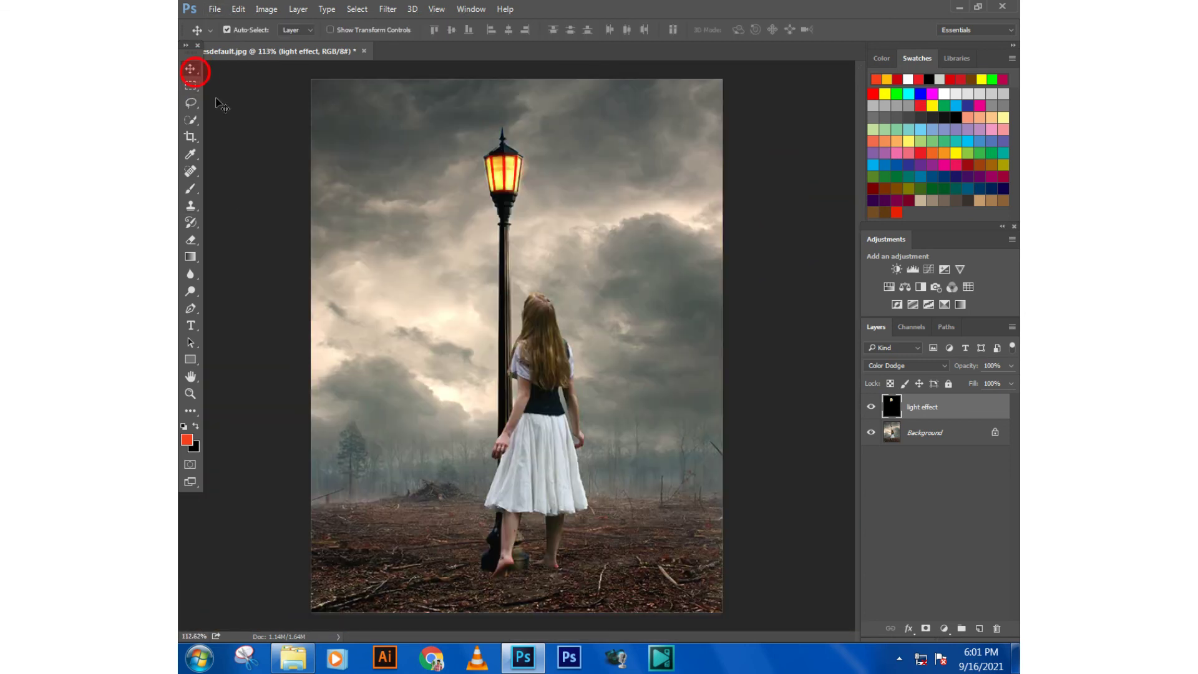
click(241, 115)
scroll(409, 321, down, 1)
scroll(409, 330, down, 1)
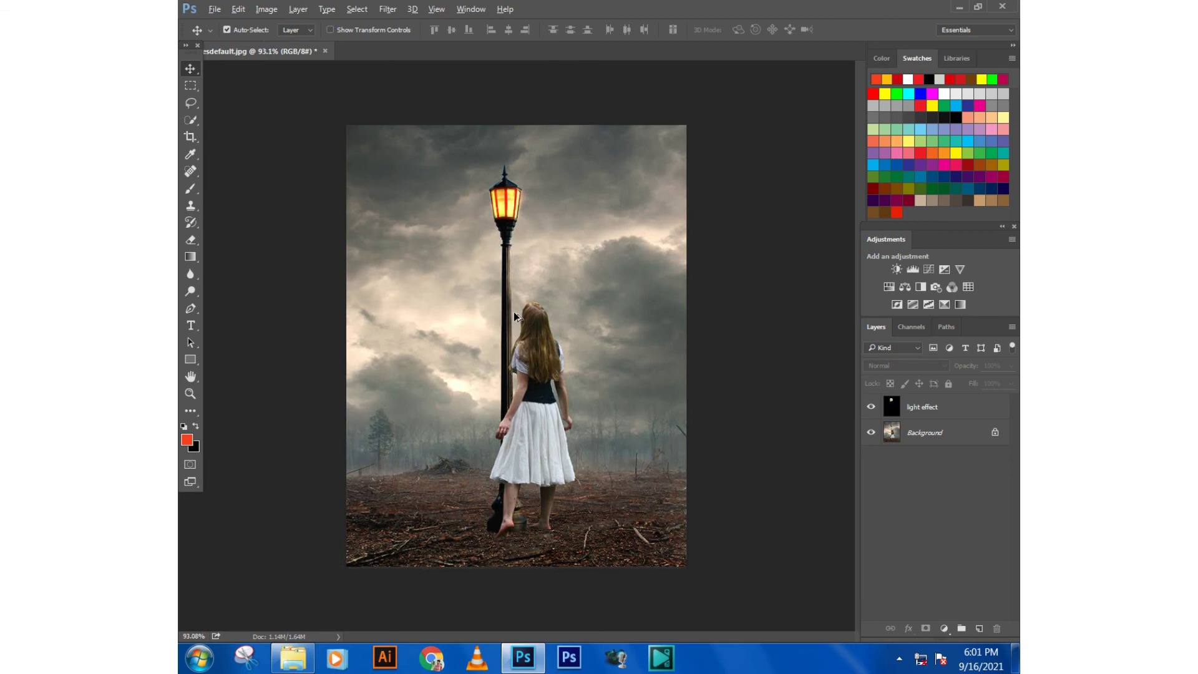
scroll(514, 312, up, 1)
mouse_move(292, 659)
click(281, 660)
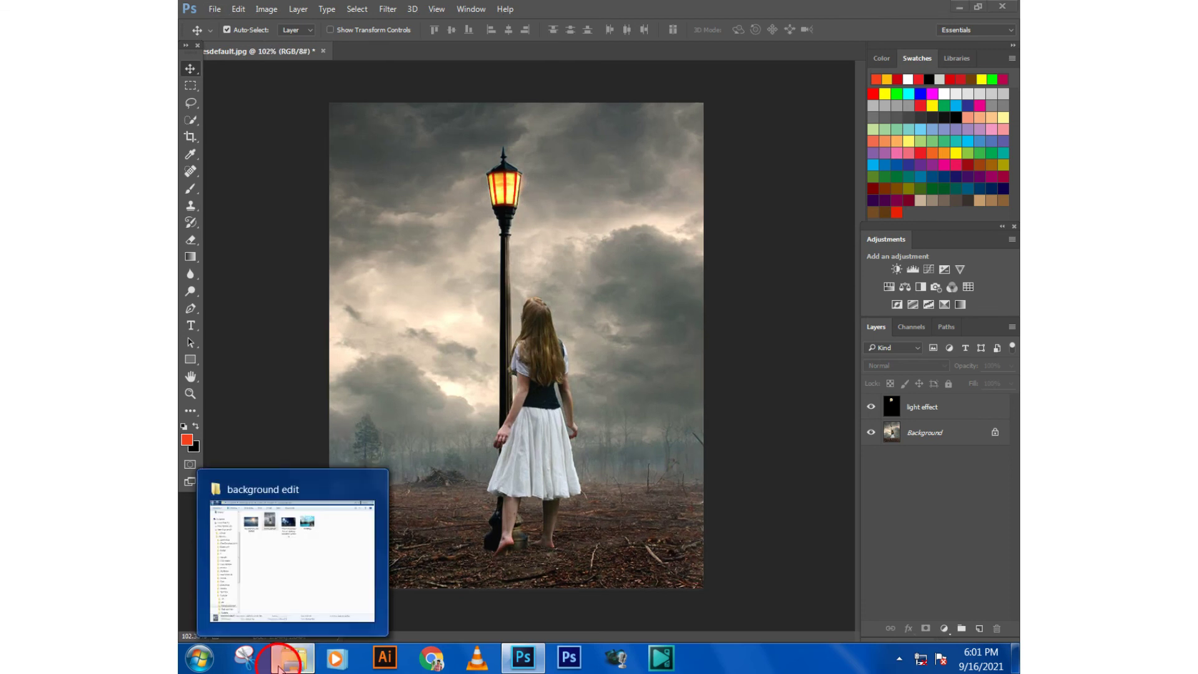
mouse_move(578, 187)
mouse_down()
mouse_move(542, 652)
mouse_move(444, 324)
mouse_move(458, 217)
mouse_up()
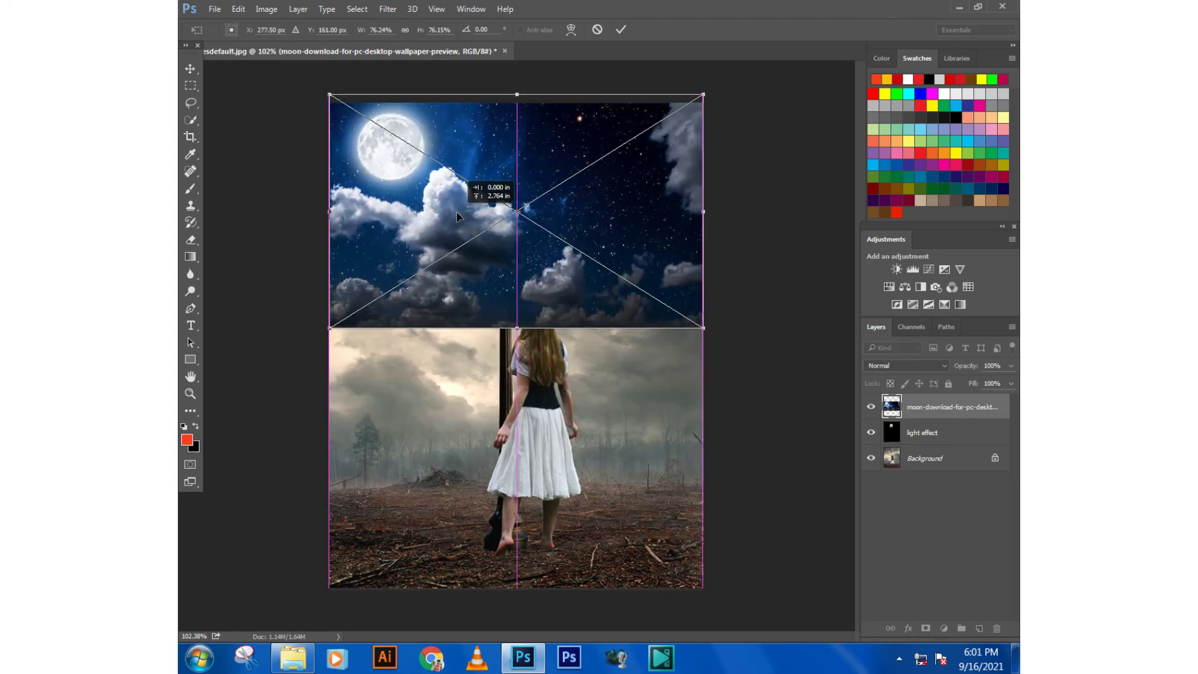
key(Return)
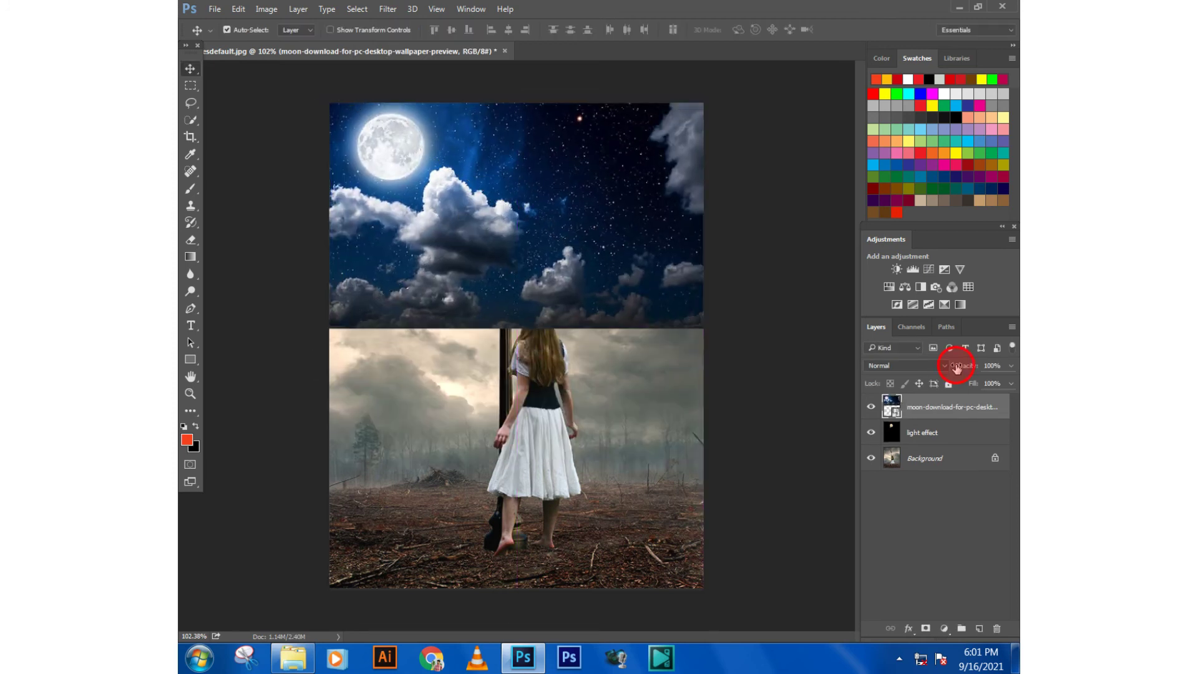
- Change the moon sky layer's blend mode so it blends in as Soft Light
click(940, 366)
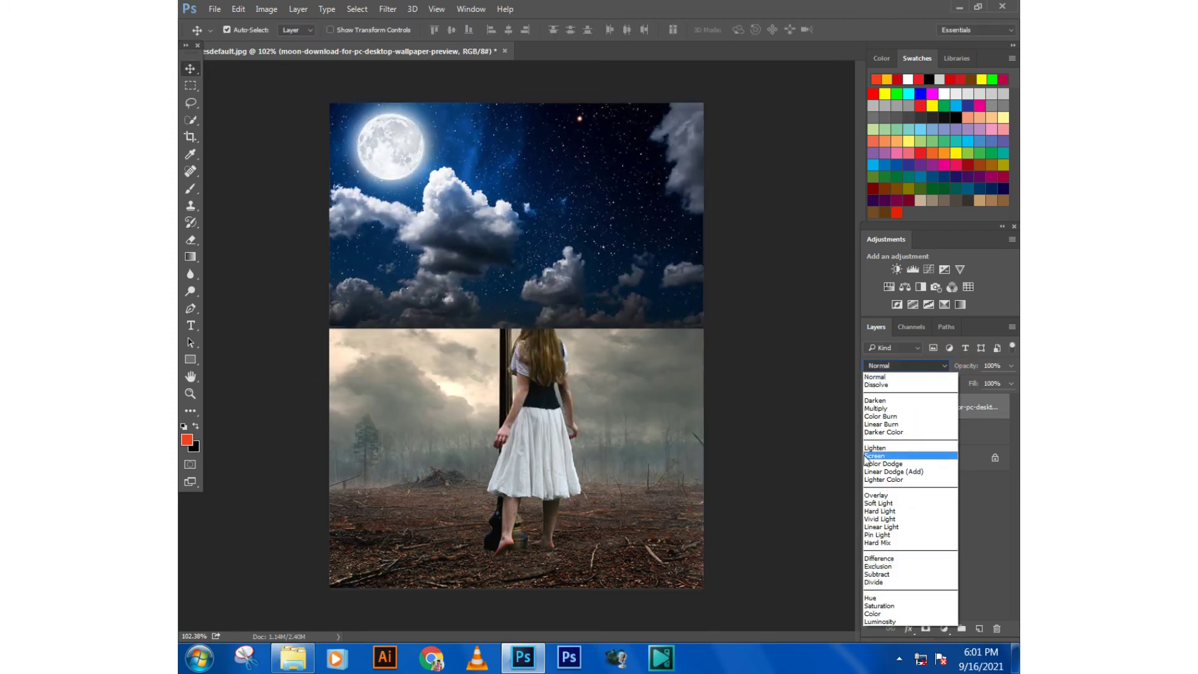
click(876, 496)
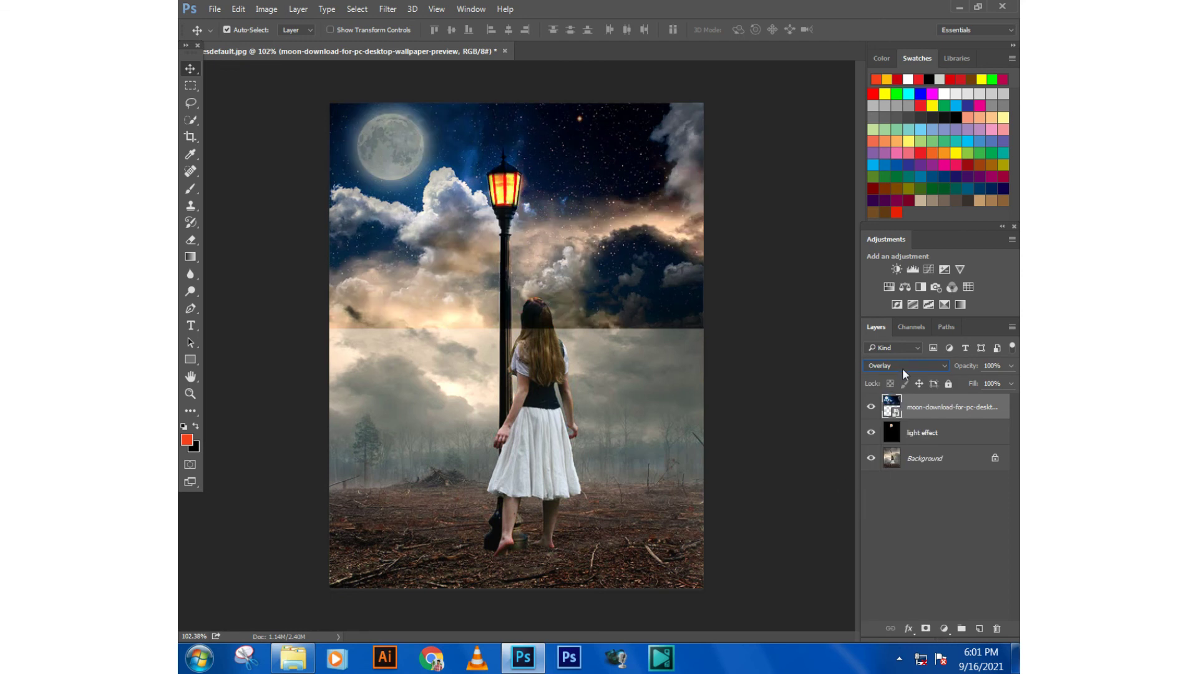
click(802, 403)
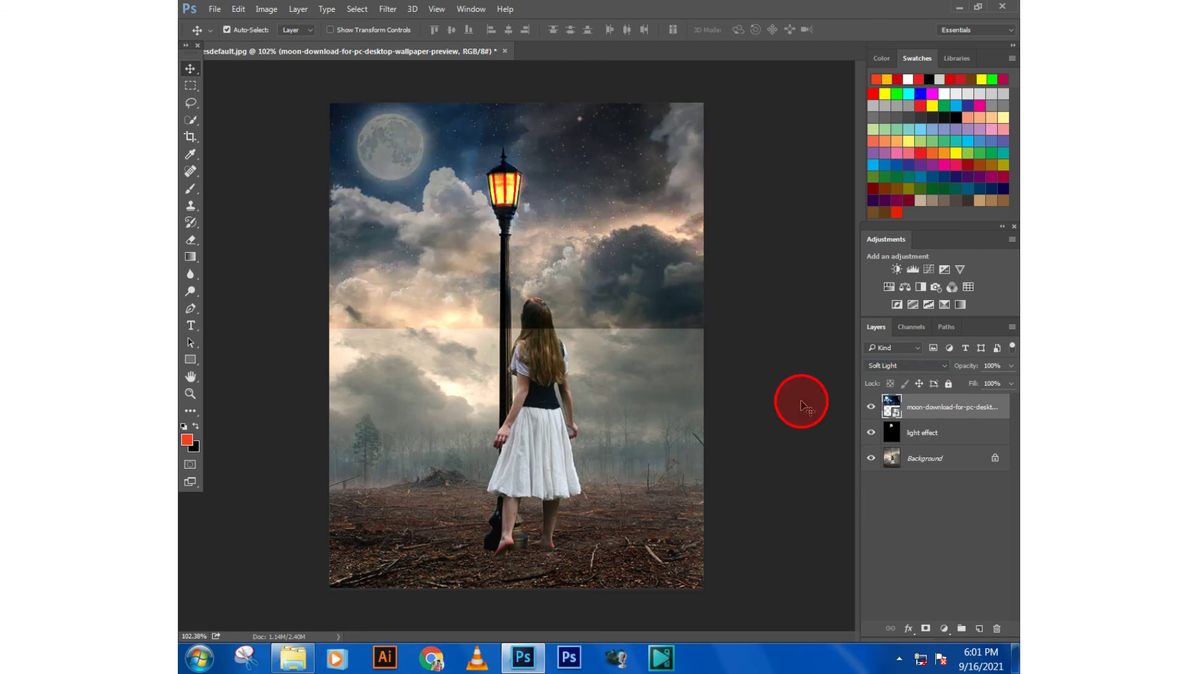
scroll(452, 151, up, 2)
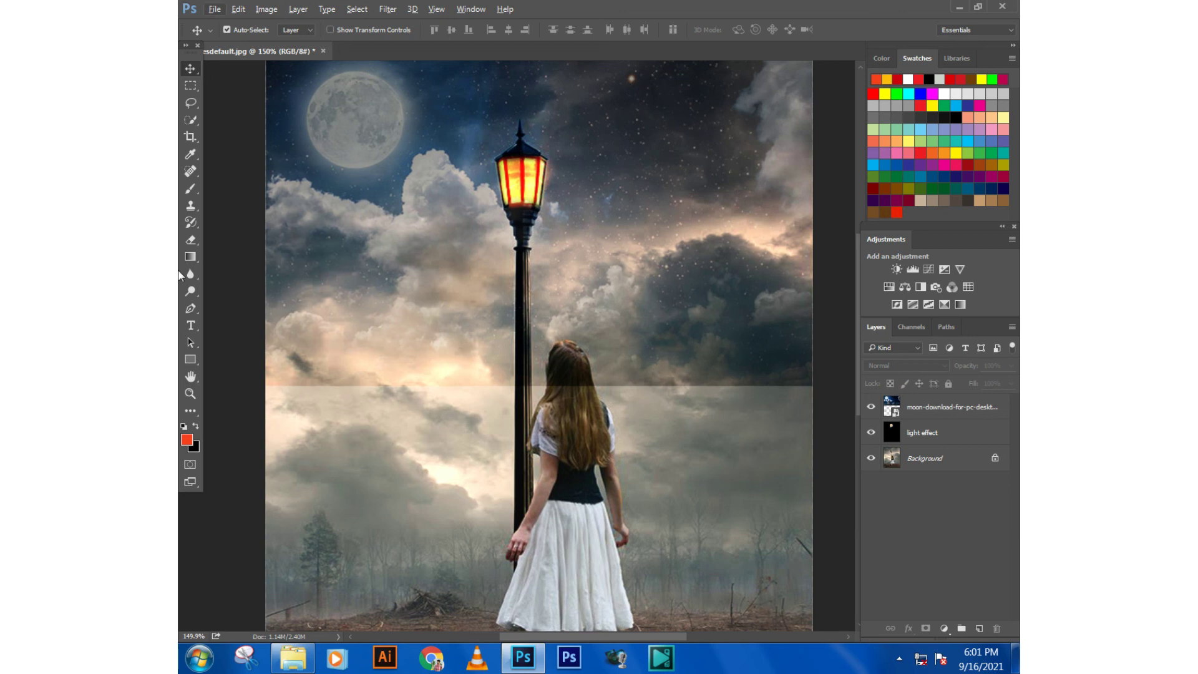
- Rasterize the moon sky layer and erase its lower edge, the lamp post and around the lantern
click(190, 240)
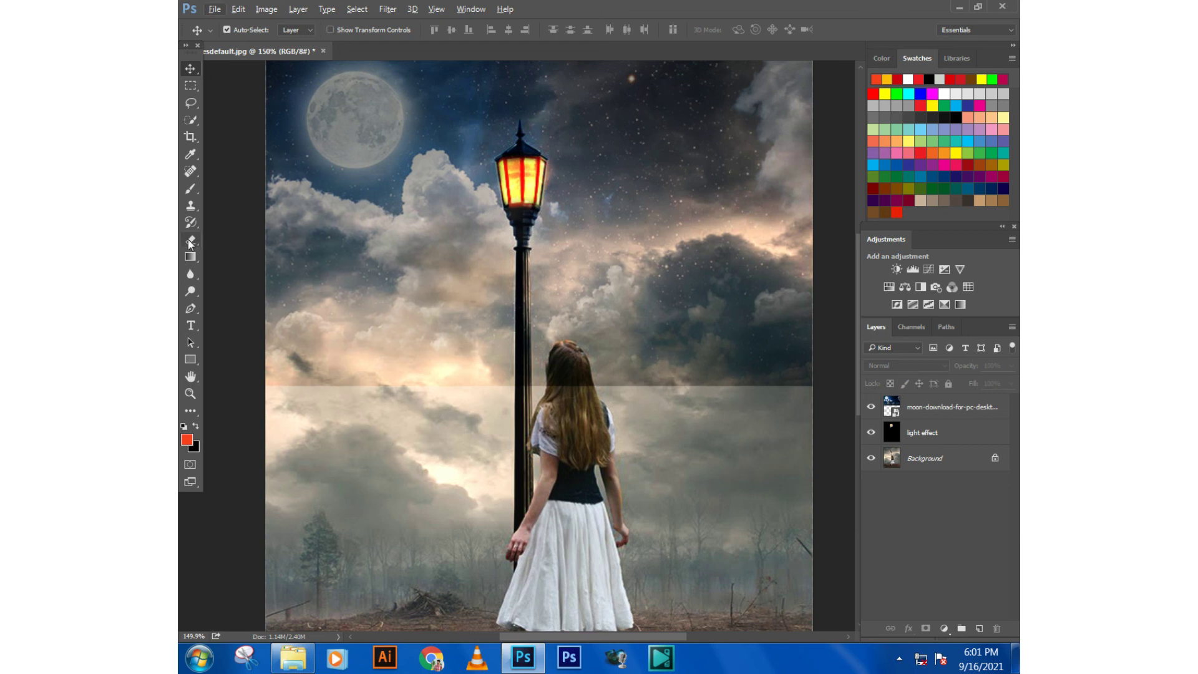
right_click(962, 410)
click(653, 382)
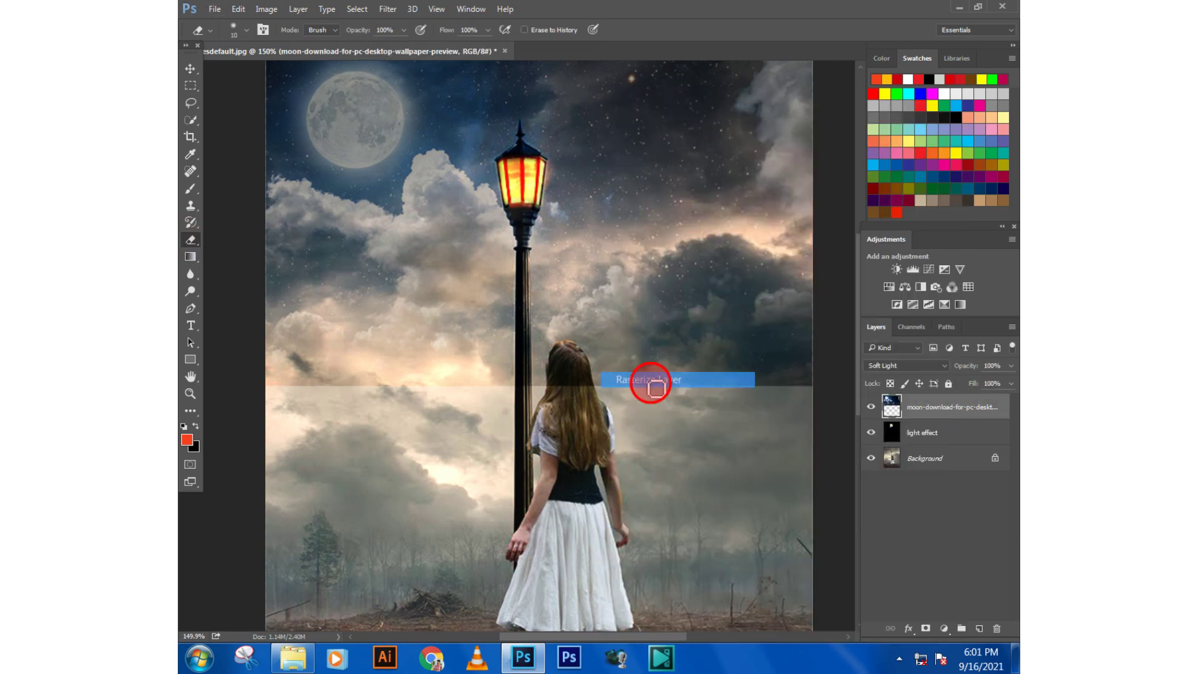
key(bracketright)
key(bracketright)
key(bracketright)
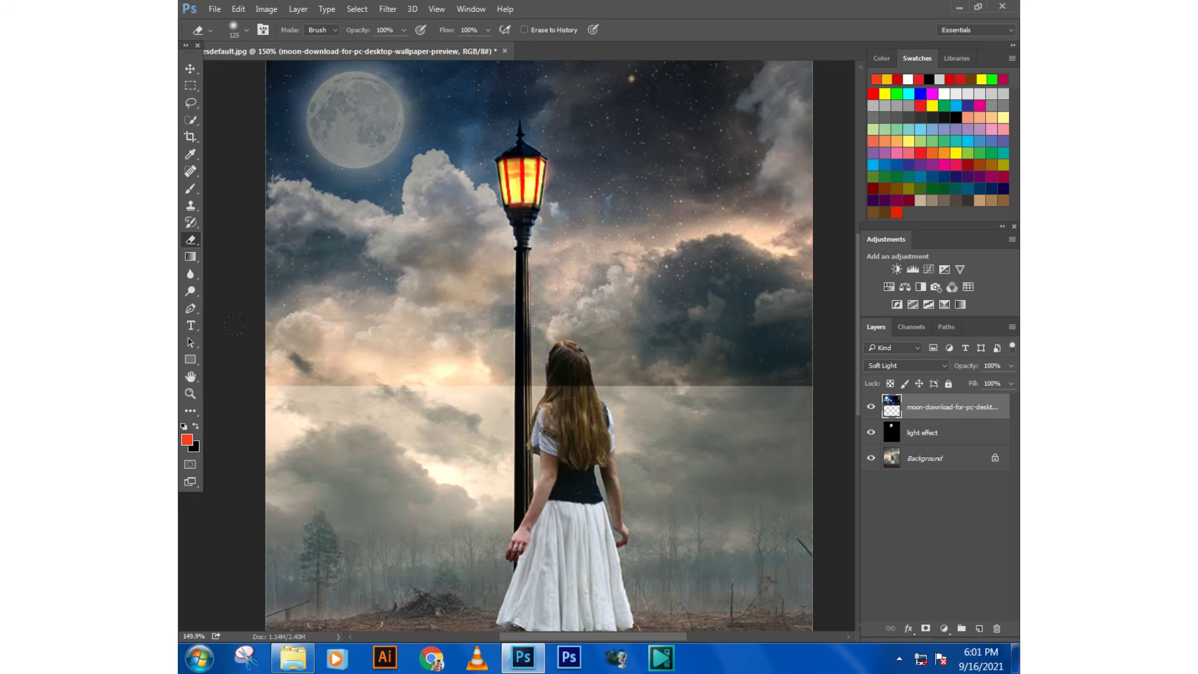
key(bracketright)
key(bracketright)
drag(235, 325, 749, 353)
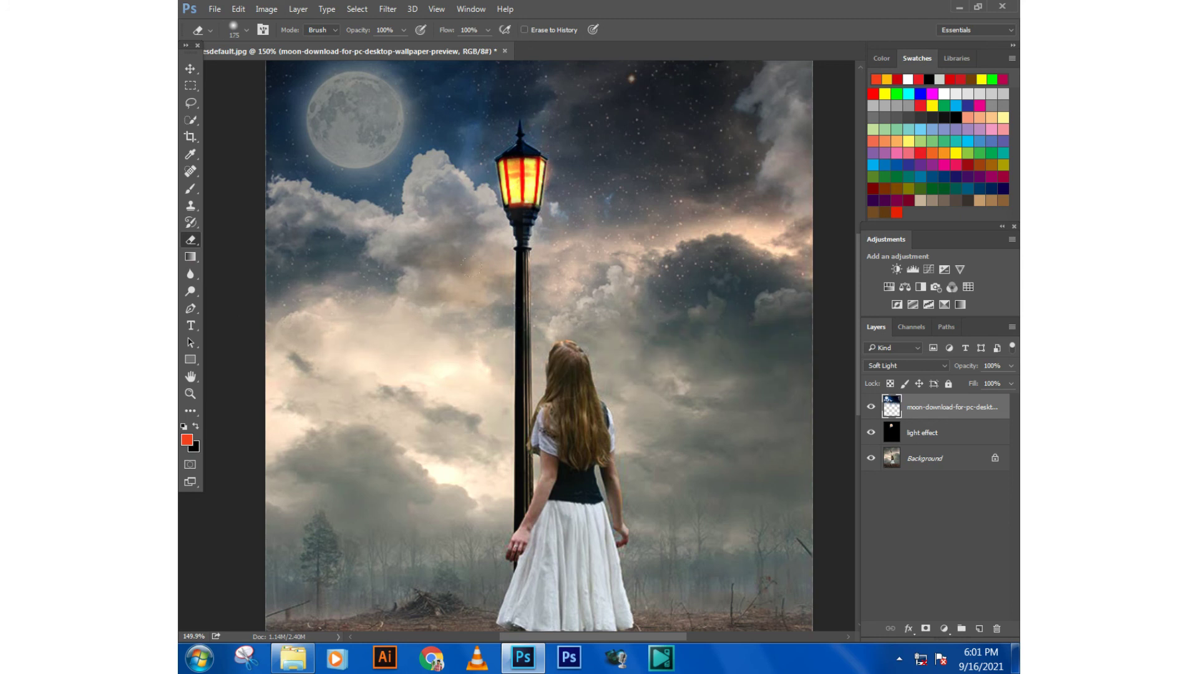
drag(485, 256, 485, 199)
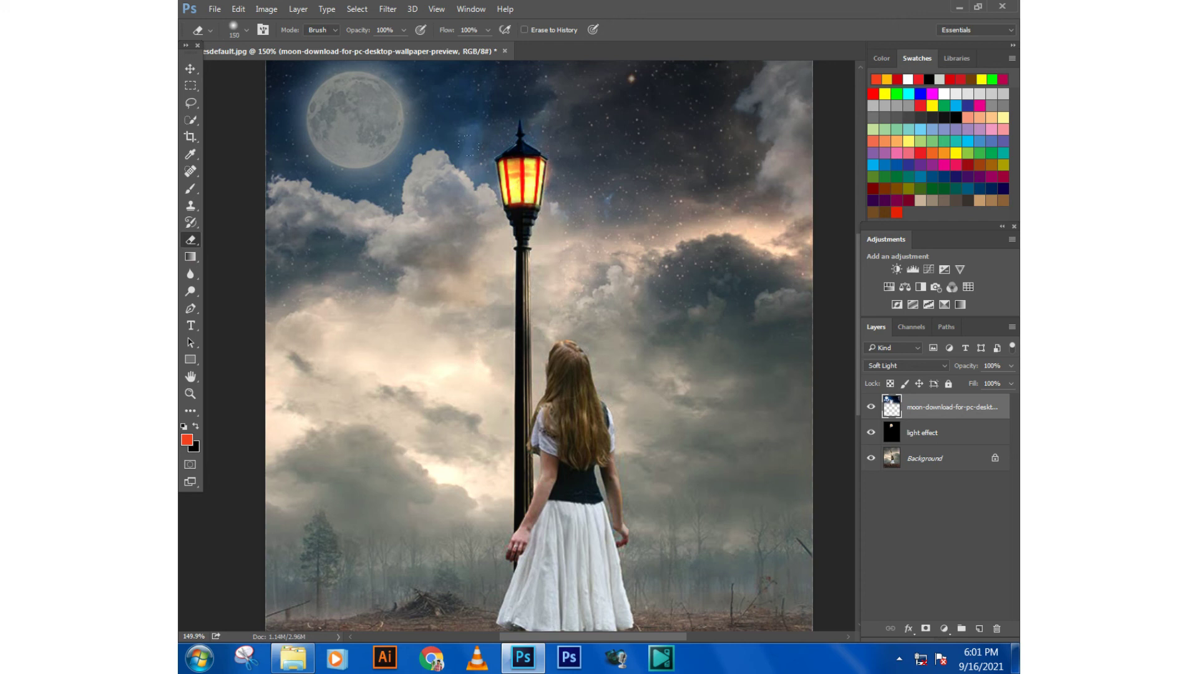
drag(481, 143, 488, 176)
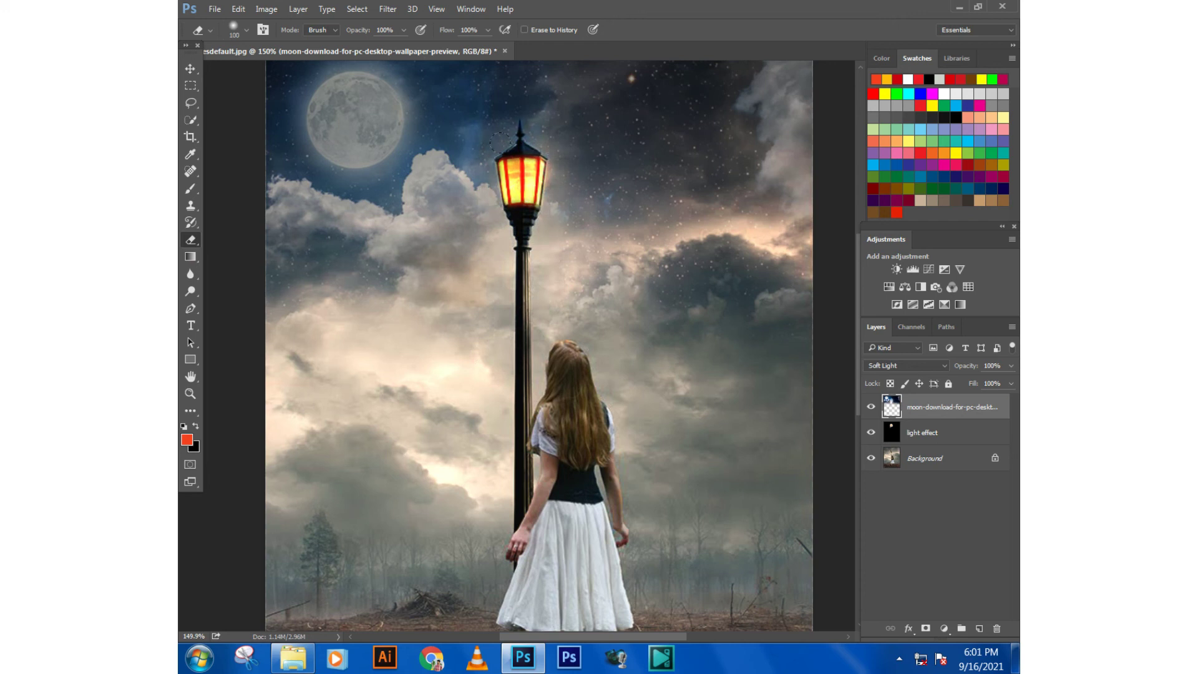
key(bracketleft)
key(bracketleft)
- Lower the moon sky layer's opacity and fit the image on screen
scroll(489, 176, down, 4)
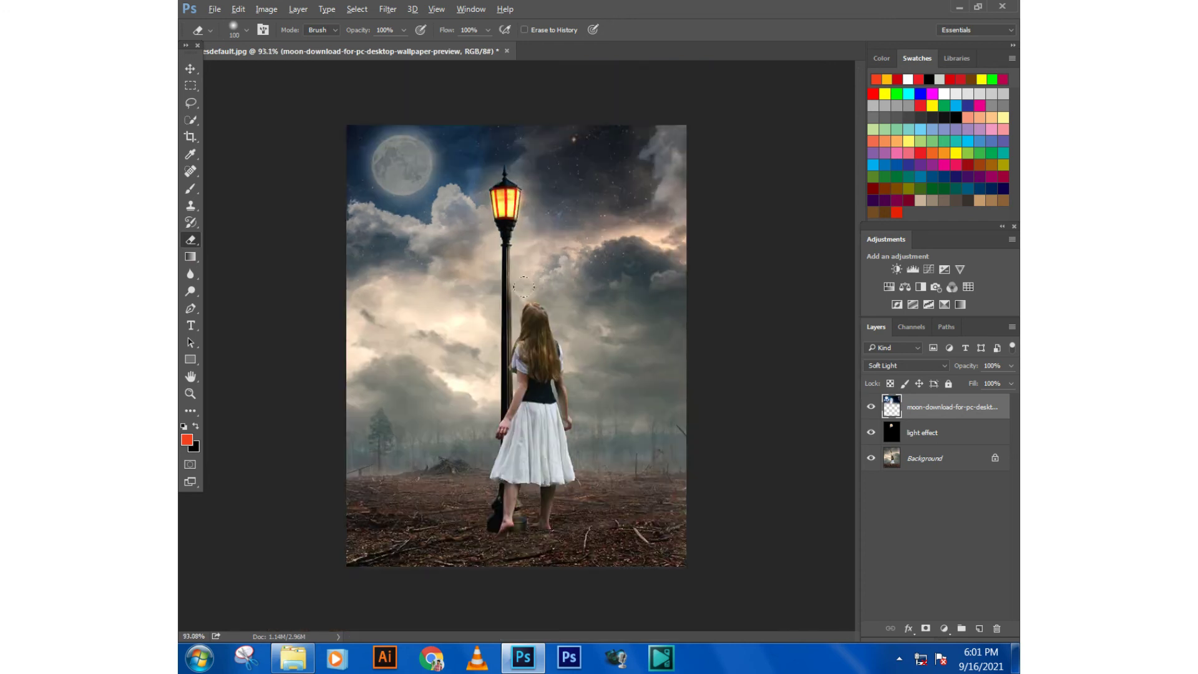
scroll(488, 176, down, 1)
scroll(488, 176, down, 1)
click(190, 68)
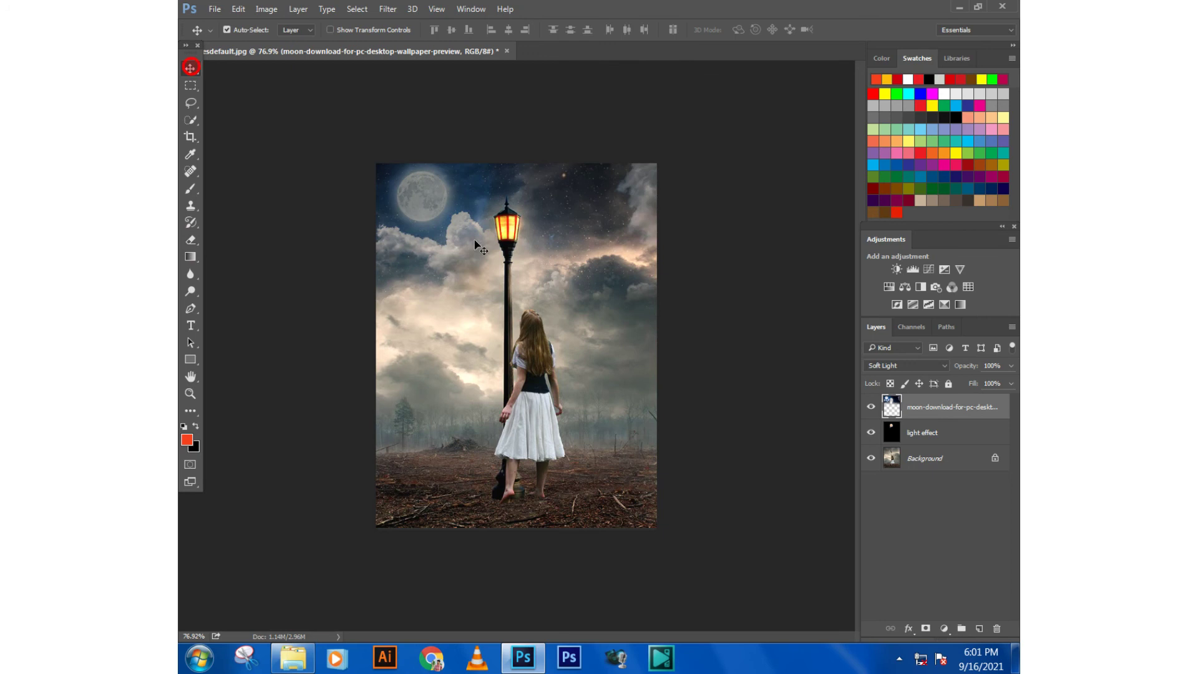
drag(966, 366, 958, 375)
key(ctrl+0)
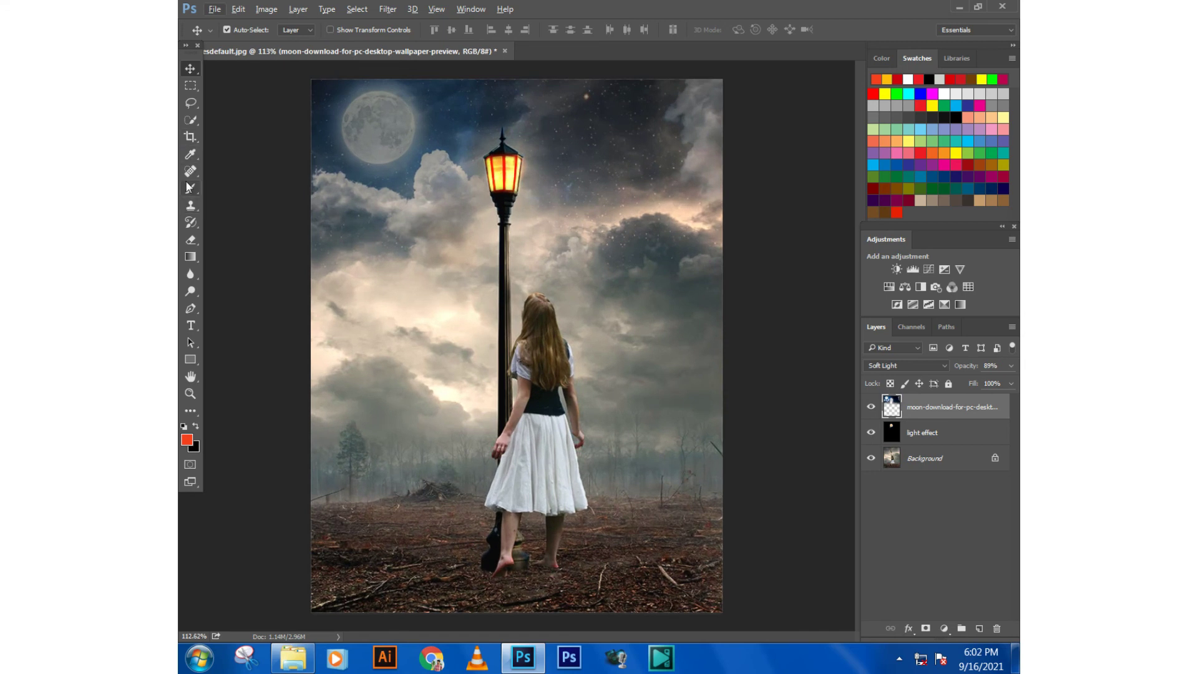
- Toggle the moon and light effect layers off and back, then drop moon opacity to 63%
click(190, 239)
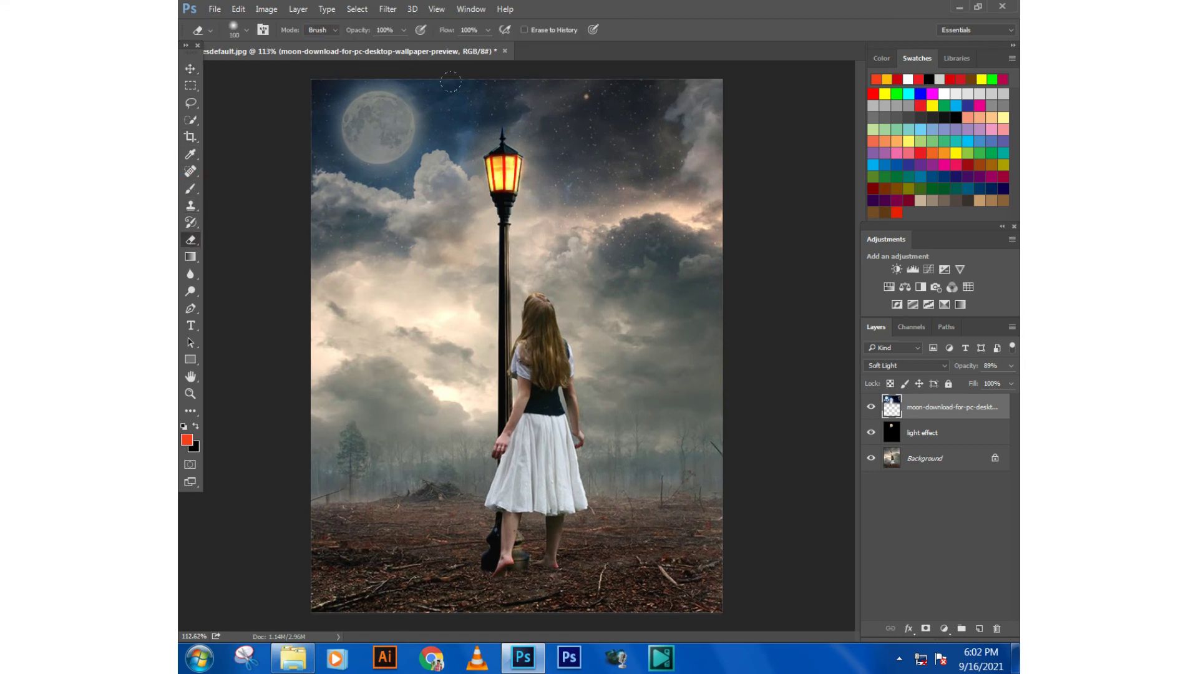
key(ctrl+alt+z)
key(ctrl+alt+z)
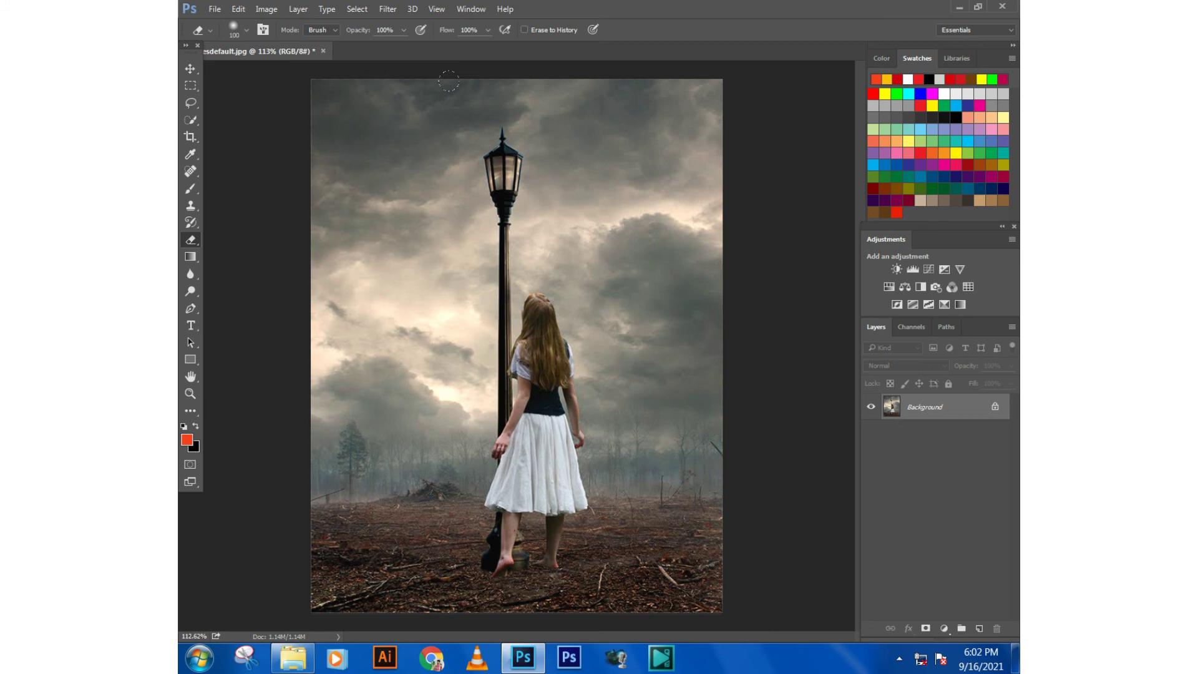
key(ctrl+shift+z)
key(ctrl+shift+z)
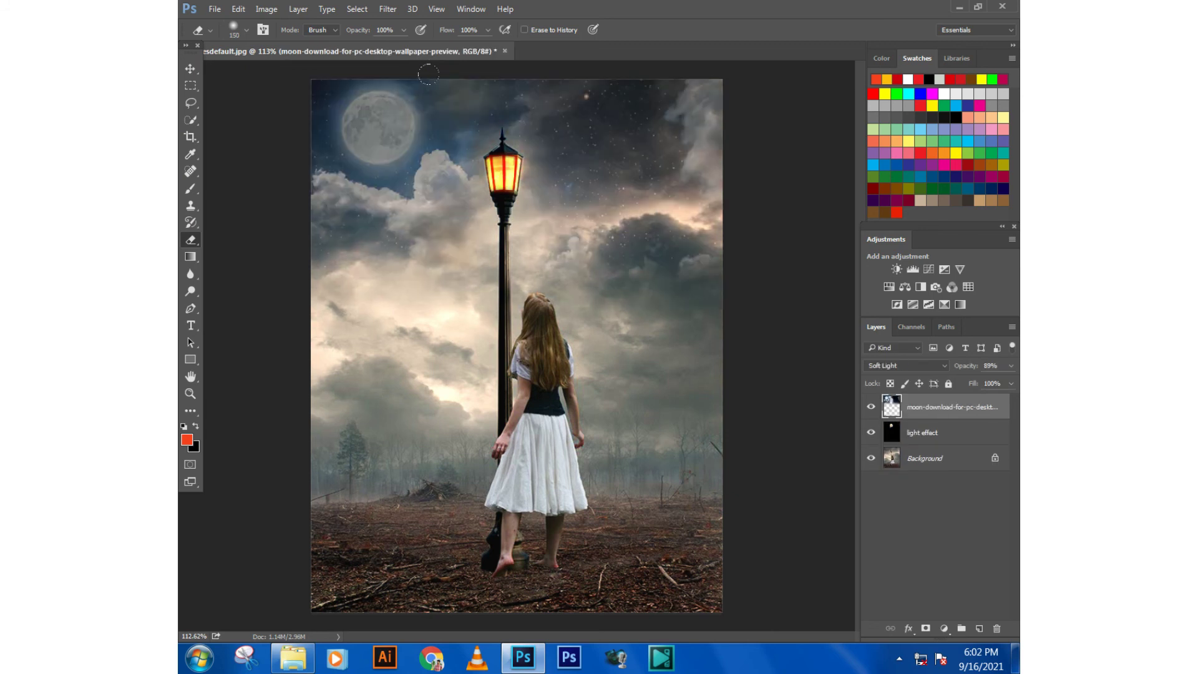
right_click(471, 109)
click(618, 6)
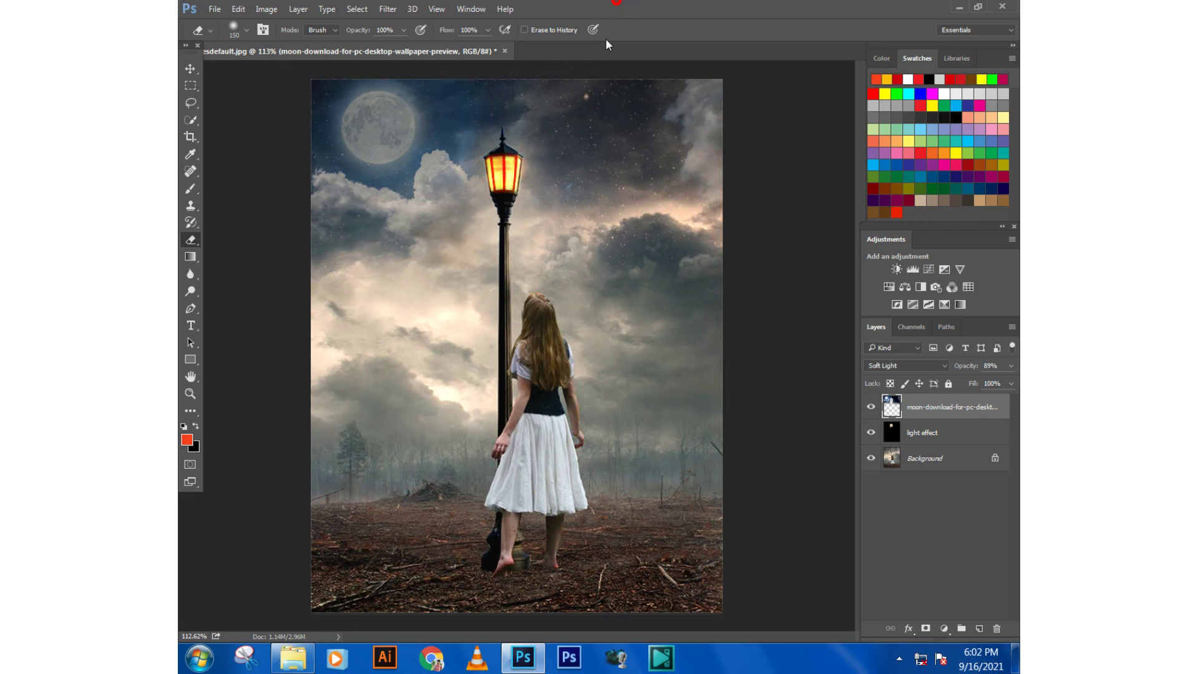
scroll(520, 264, down, 3)
scroll(522, 266, down, 1)
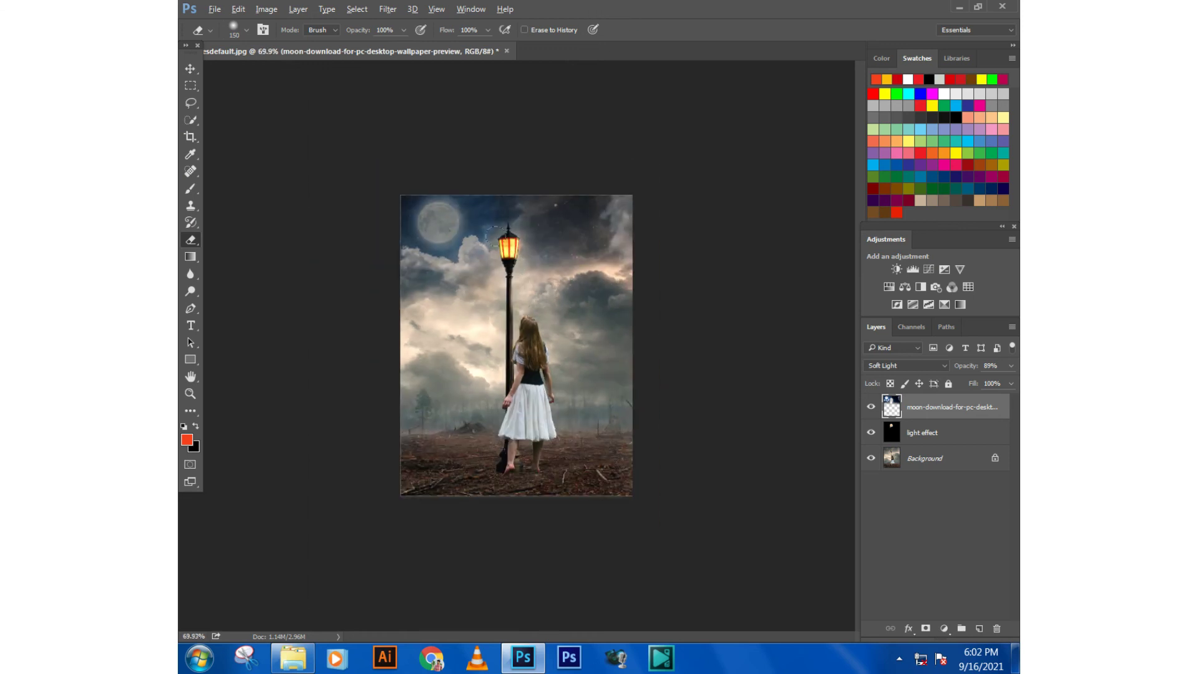
scroll(489, 233, up, 3)
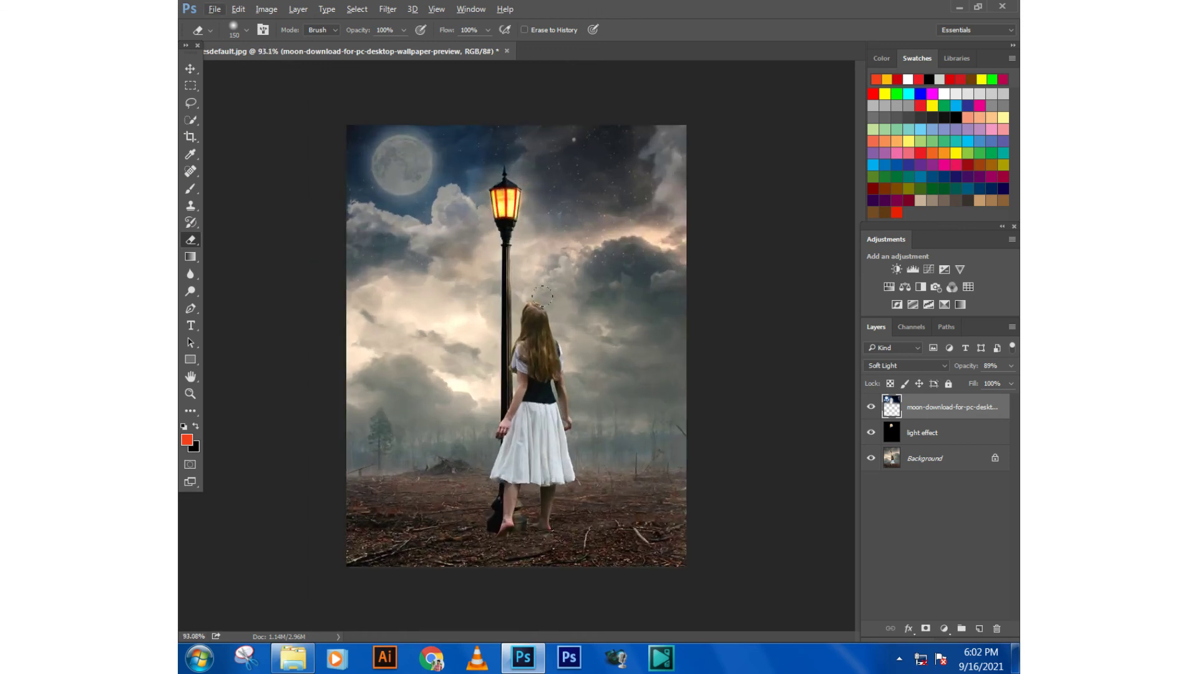
scroll(542, 296, down, 2)
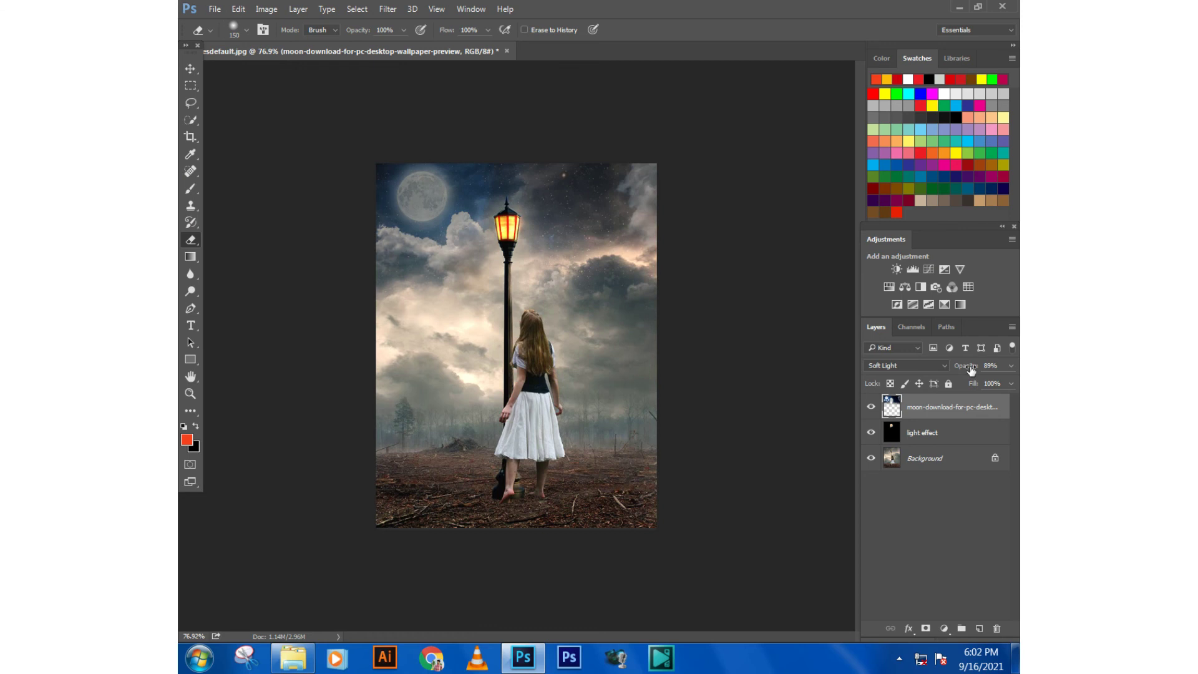
mouse_move(968, 368)
mouse_down()
mouse_move(953, 379)
mouse_move(1000, 379)
mouse_up()
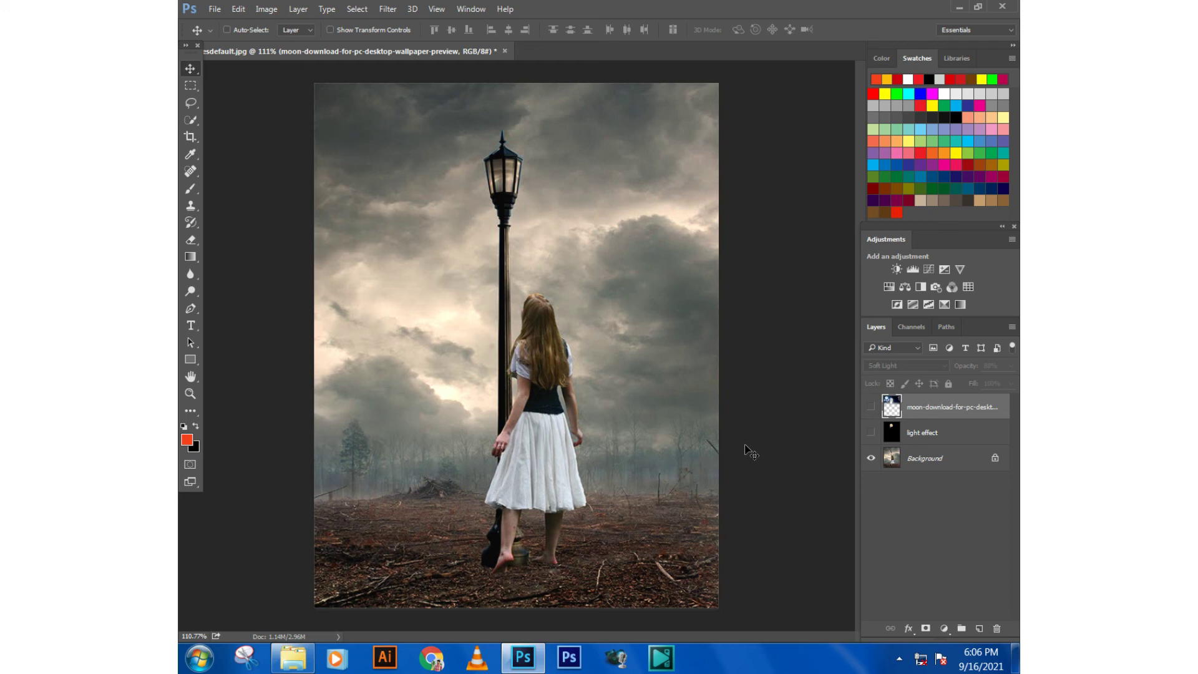
- Apply a Camera Raw Filter to the Background with Blacks -50 and Clarity +58
click(939, 457)
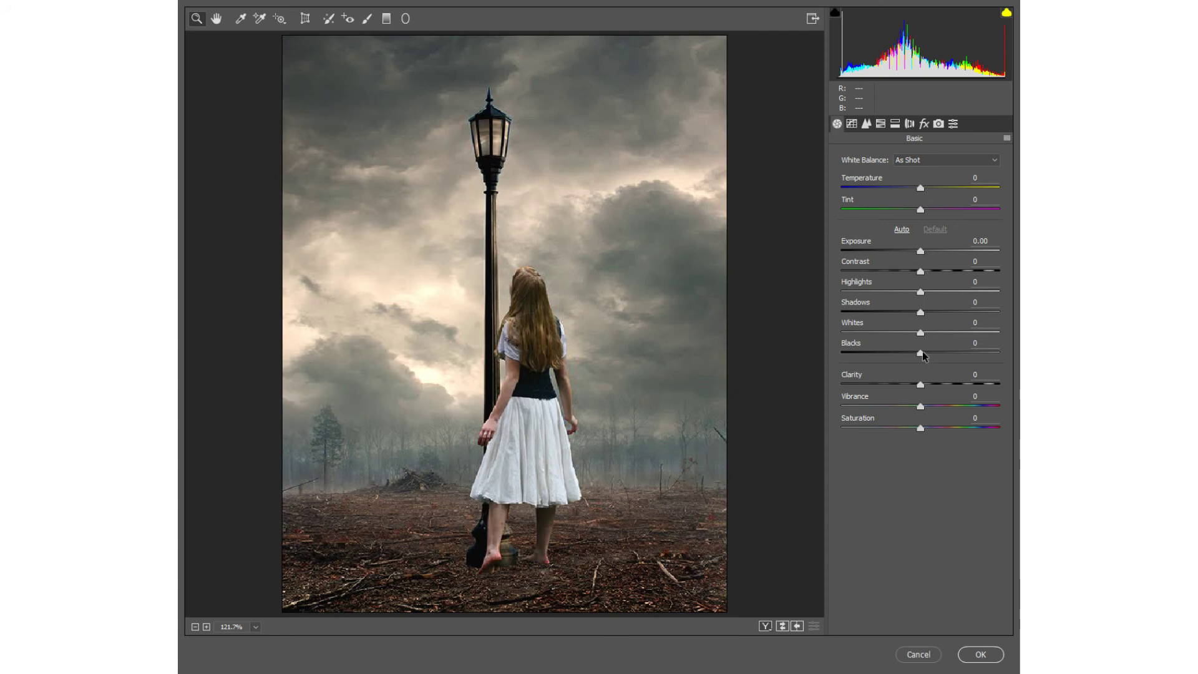
mouse_move(923, 351)
mouse_down()
mouse_move(882, 369)
mouse_move(998, 379)
mouse_move(971, 383)
mouse_up()
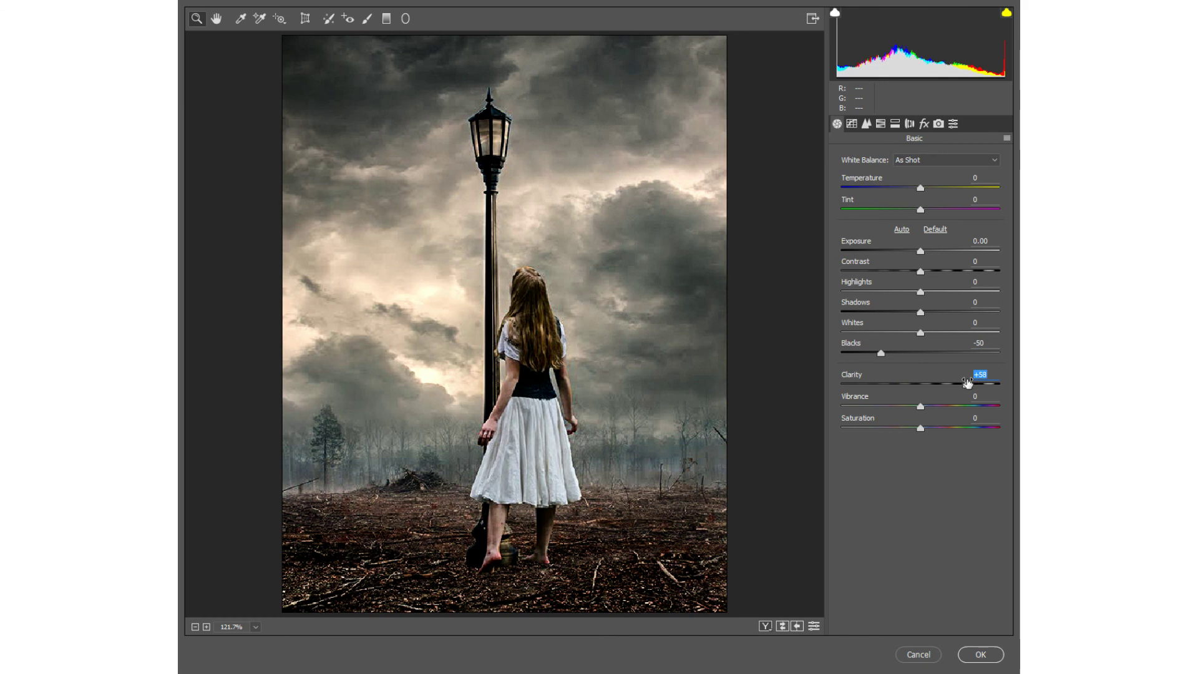
click(965, 656)
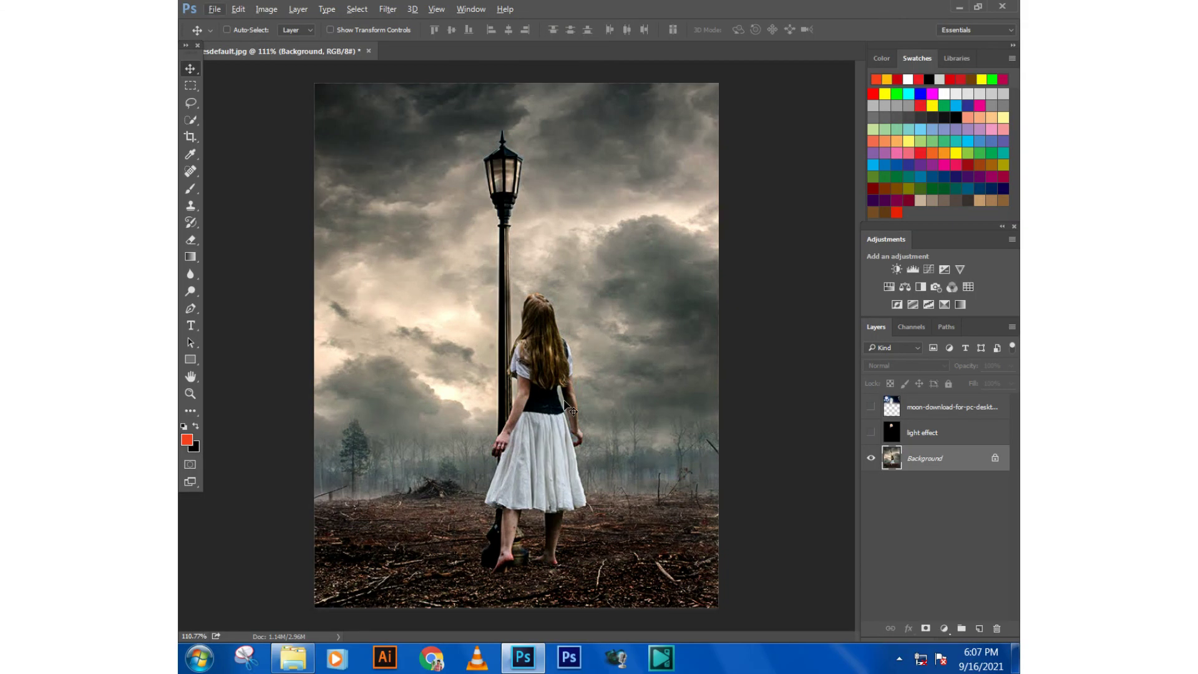
scroll(570, 392, up, 1)
scroll(562, 392, up, 1)
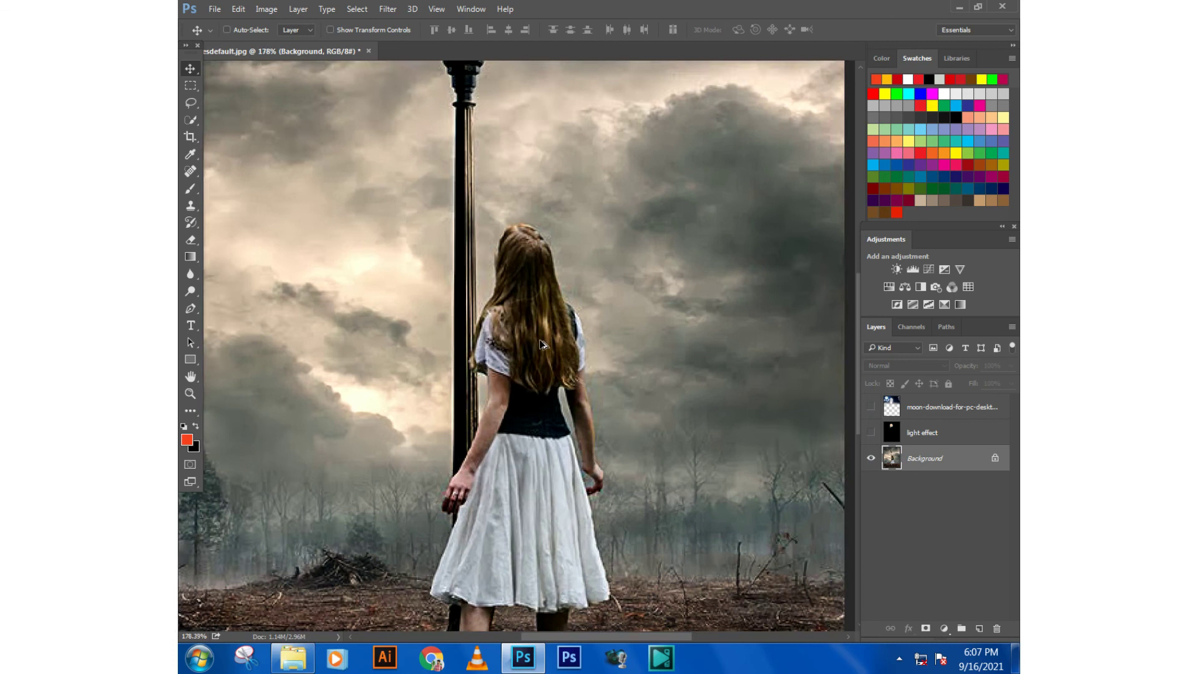
scroll(540, 344, down, 1)
click(190, 240)
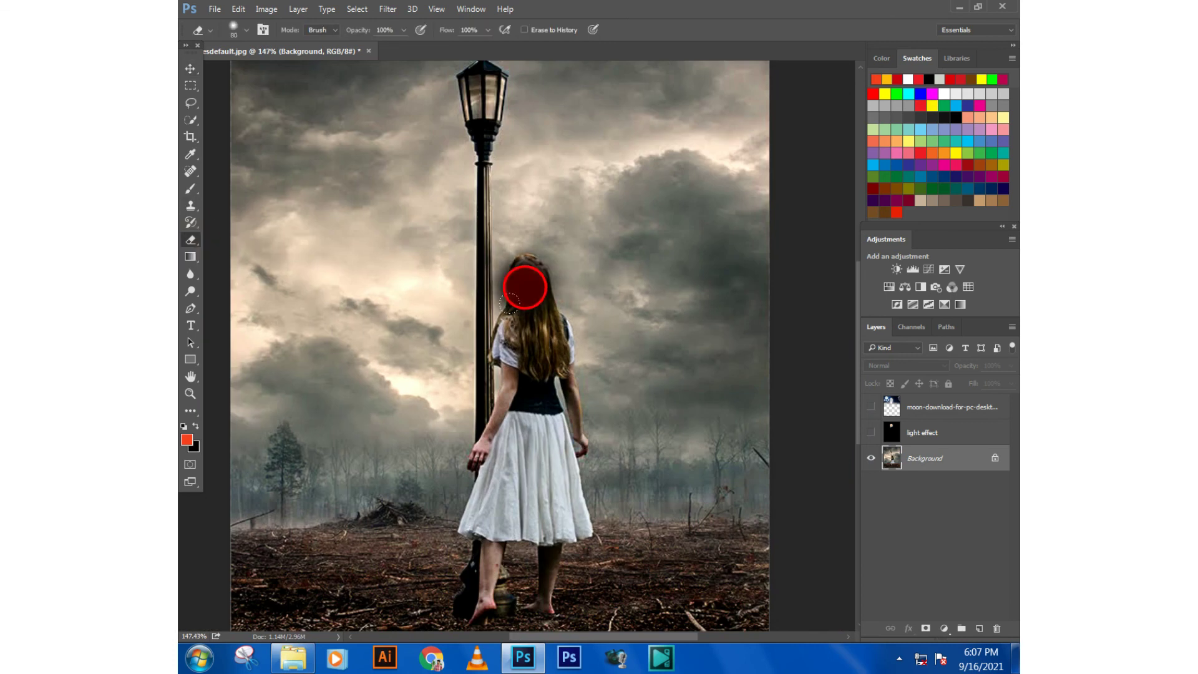
mouse_move(521, 278)
mouse_down()
mouse_move(536, 312)
mouse_move(530, 348)
mouse_up()
key(ctrl+z)
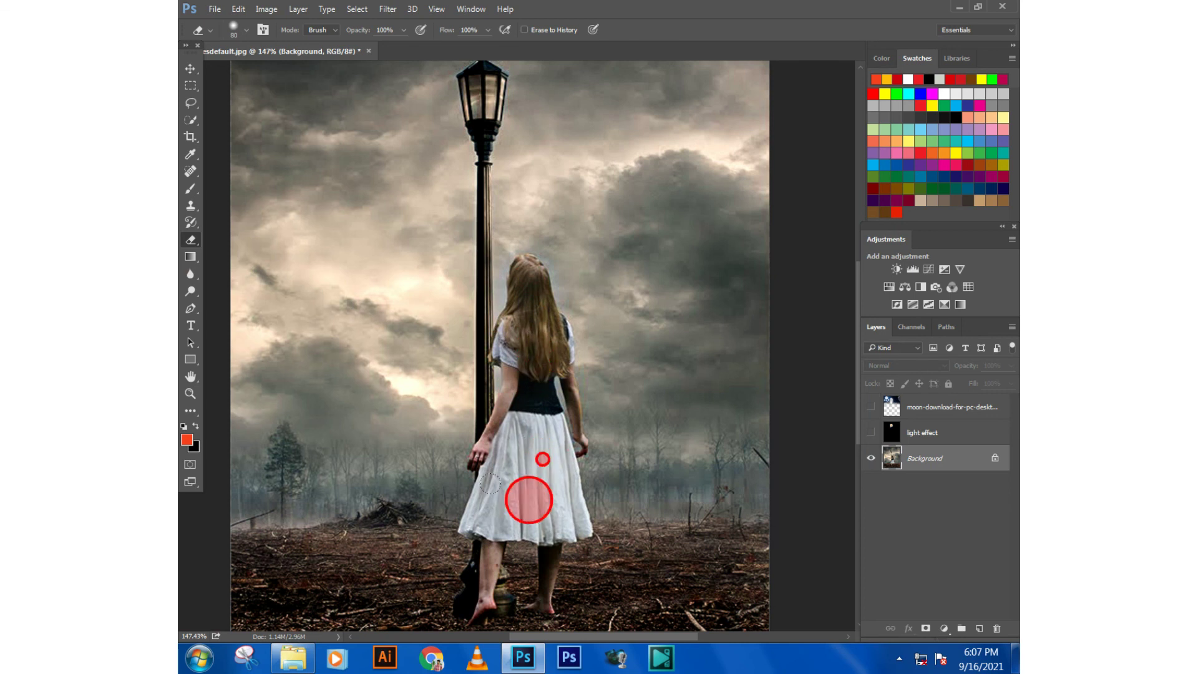
drag(543, 357, 525, 437)
click(583, 407)
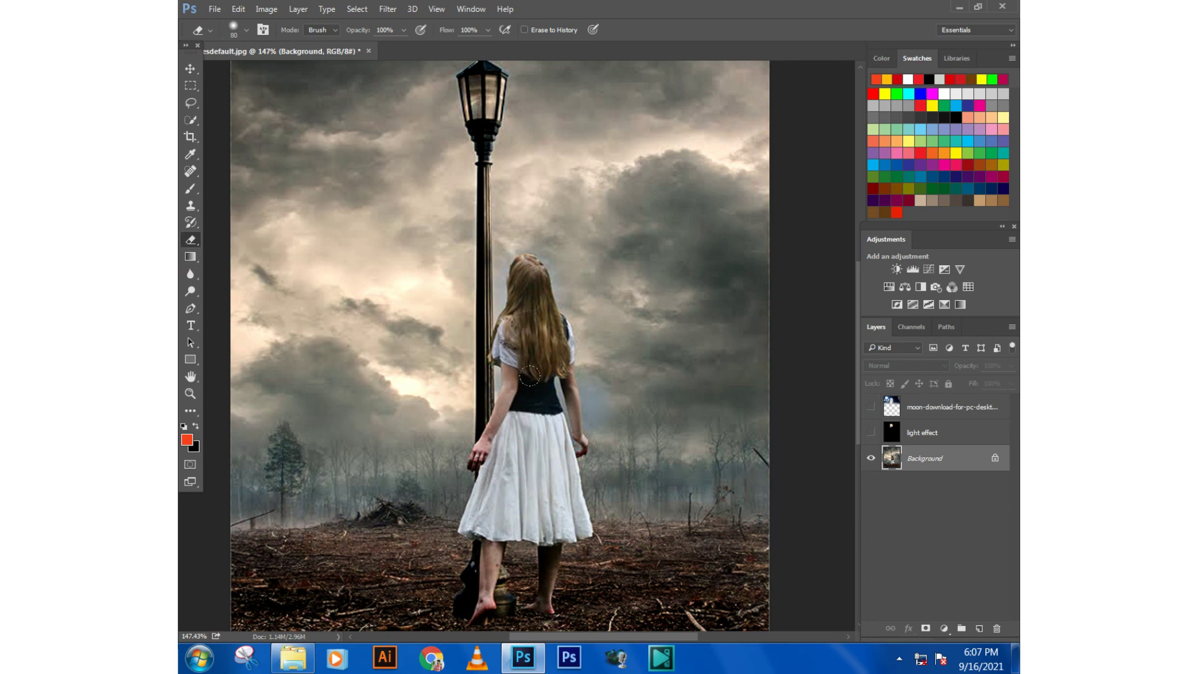
mouse_move(535, 396)
mouse_down()
mouse_move(544, 424)
mouse_move(503, 473)
mouse_up()
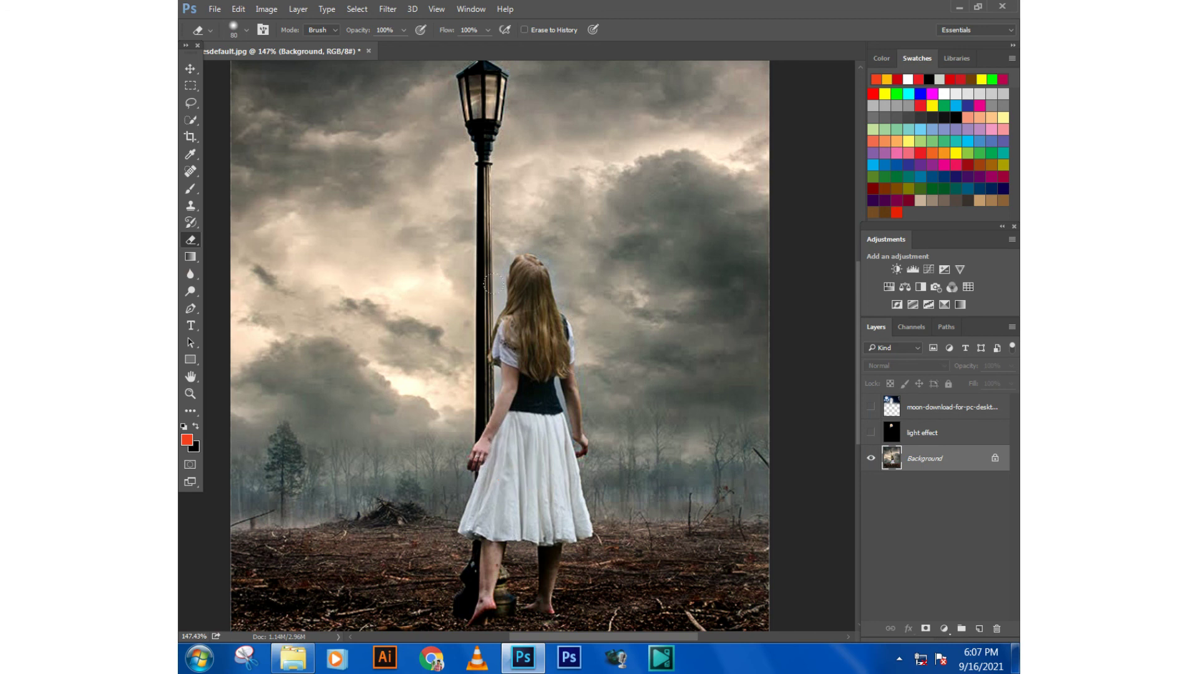
scroll(471, 203, down, 3)
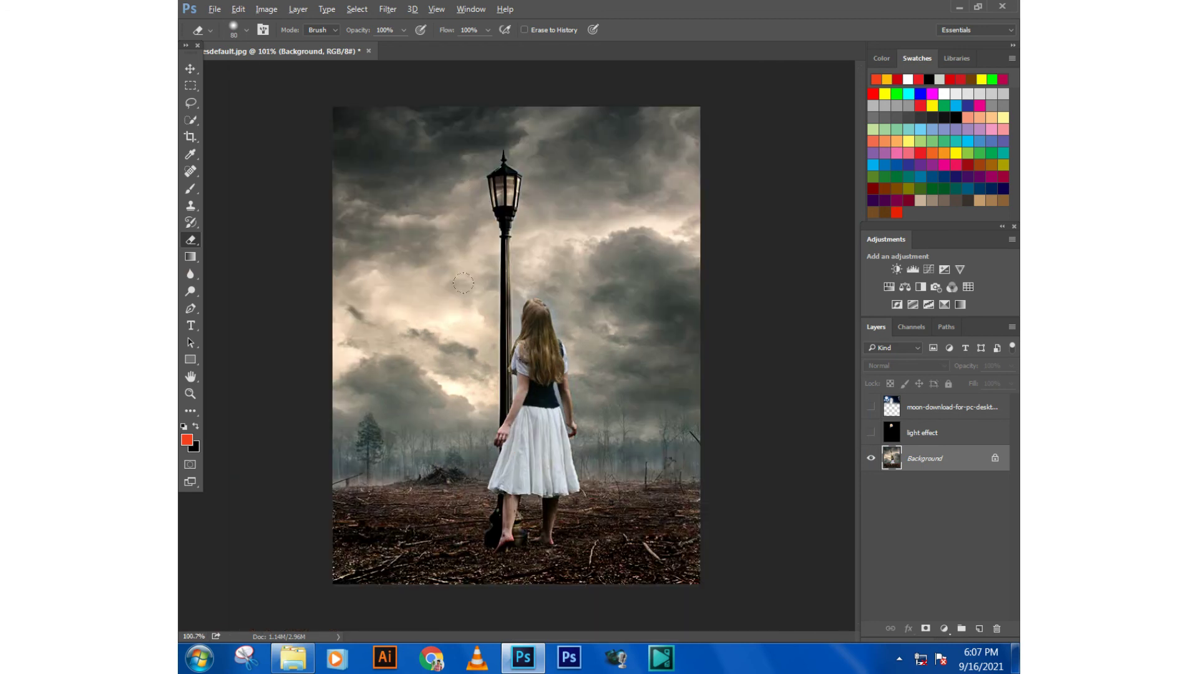
scroll(467, 291, down, 1)
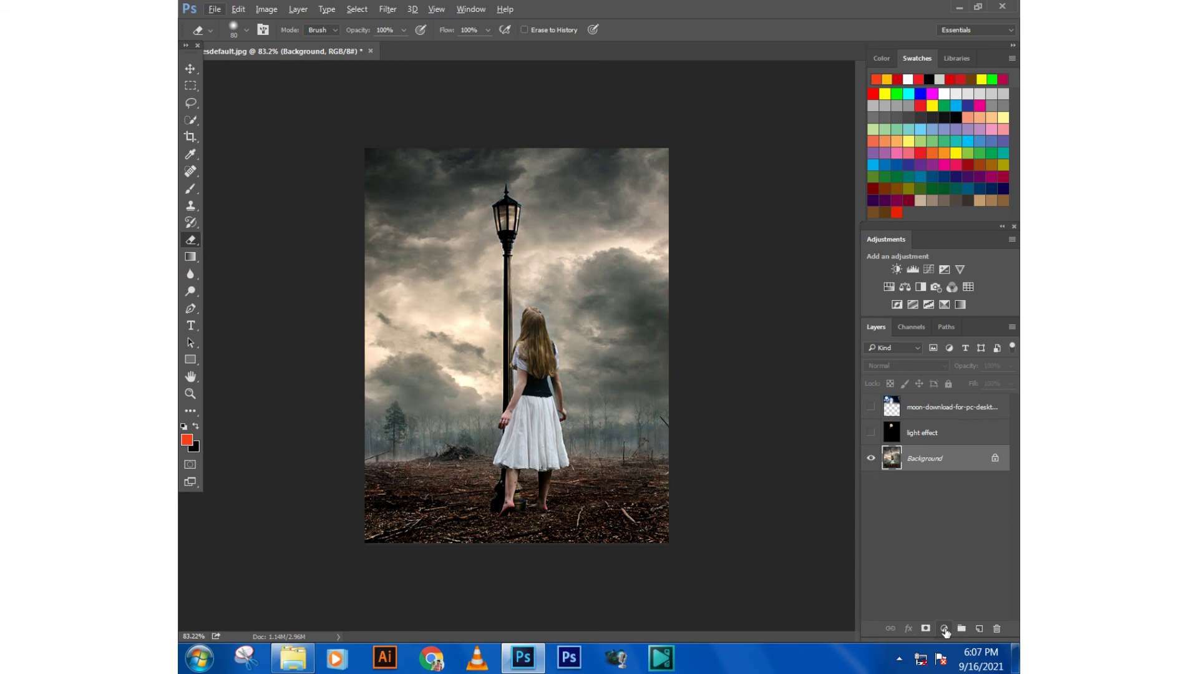
- Add a Selective Color layer tweaking Black for Blacks and Neutrals (Absolute), then merge it down
click(946, 629)
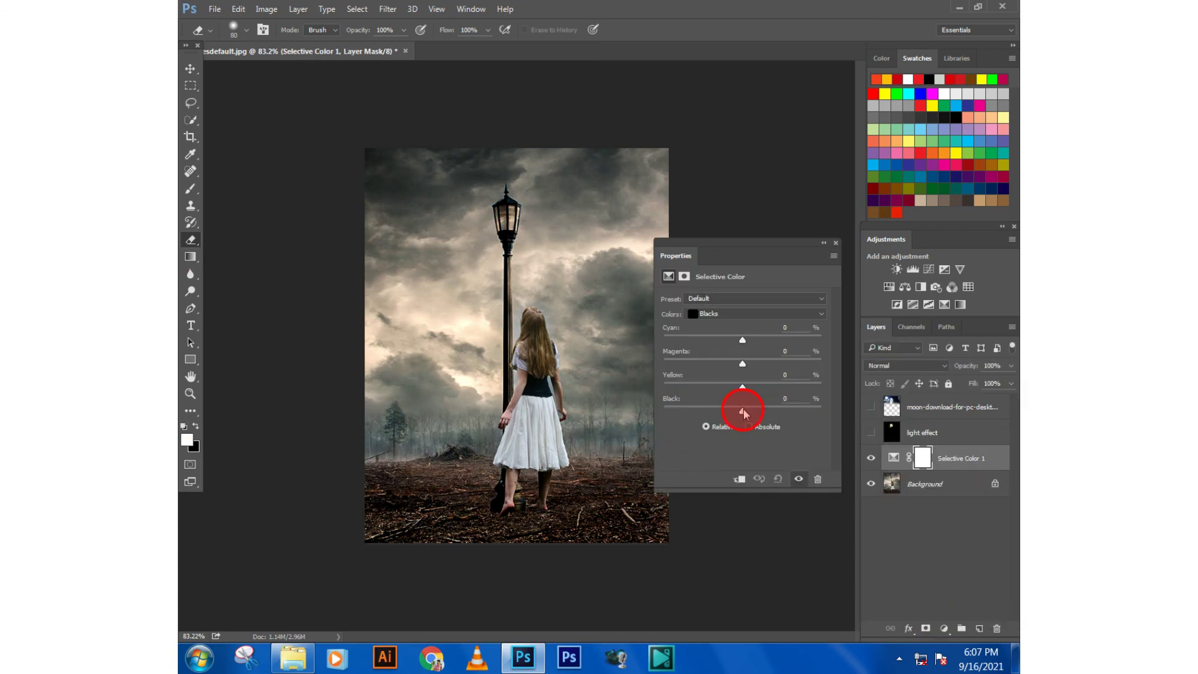
drag(743, 412, 749, 410)
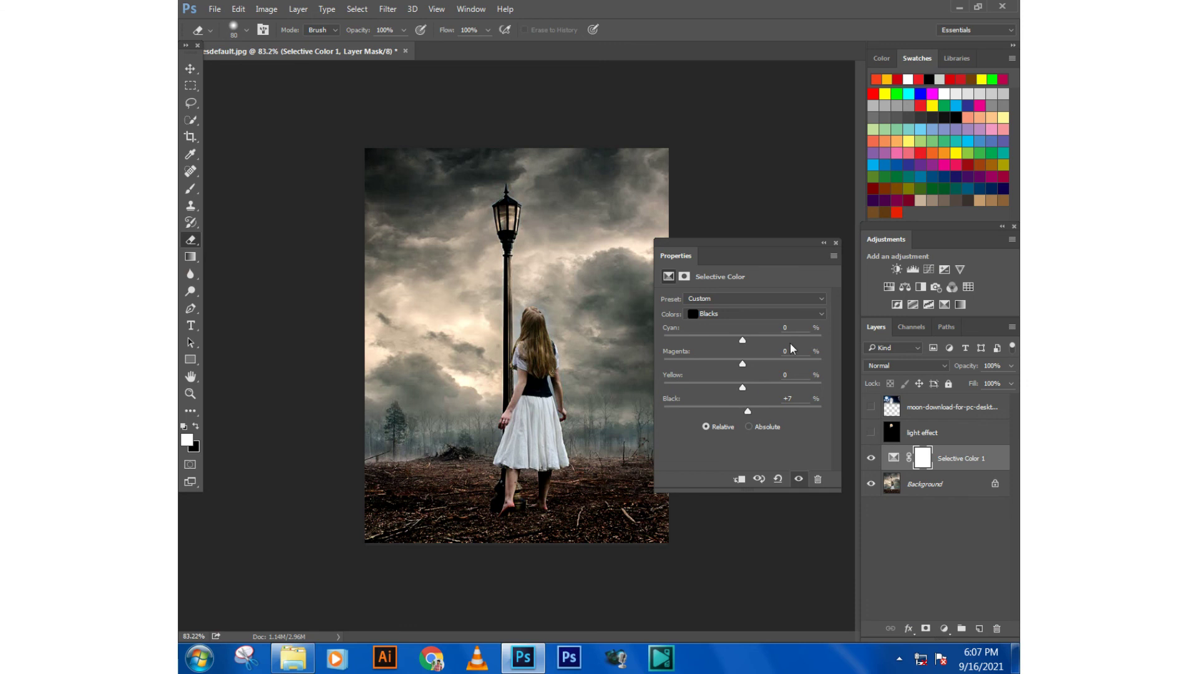
click(748, 315)
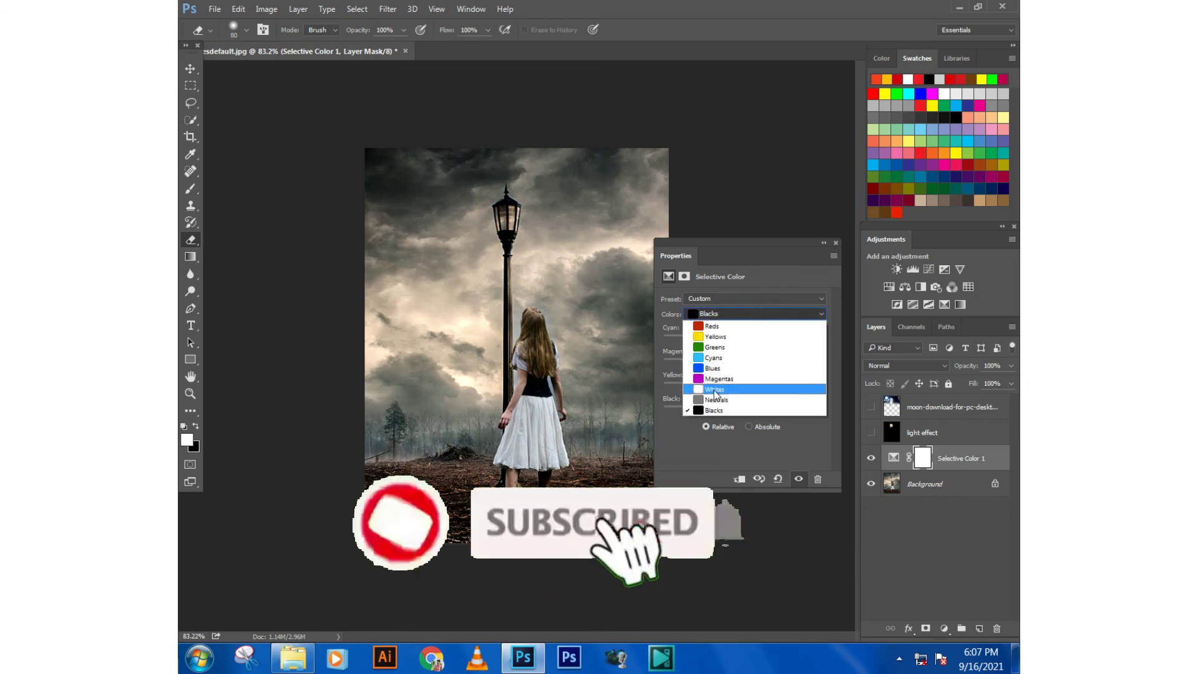
click(715, 400)
mouse_move(742, 411)
mouse_down()
mouse_move(728, 409)
mouse_move(751, 412)
mouse_move(740, 412)
mouse_up()
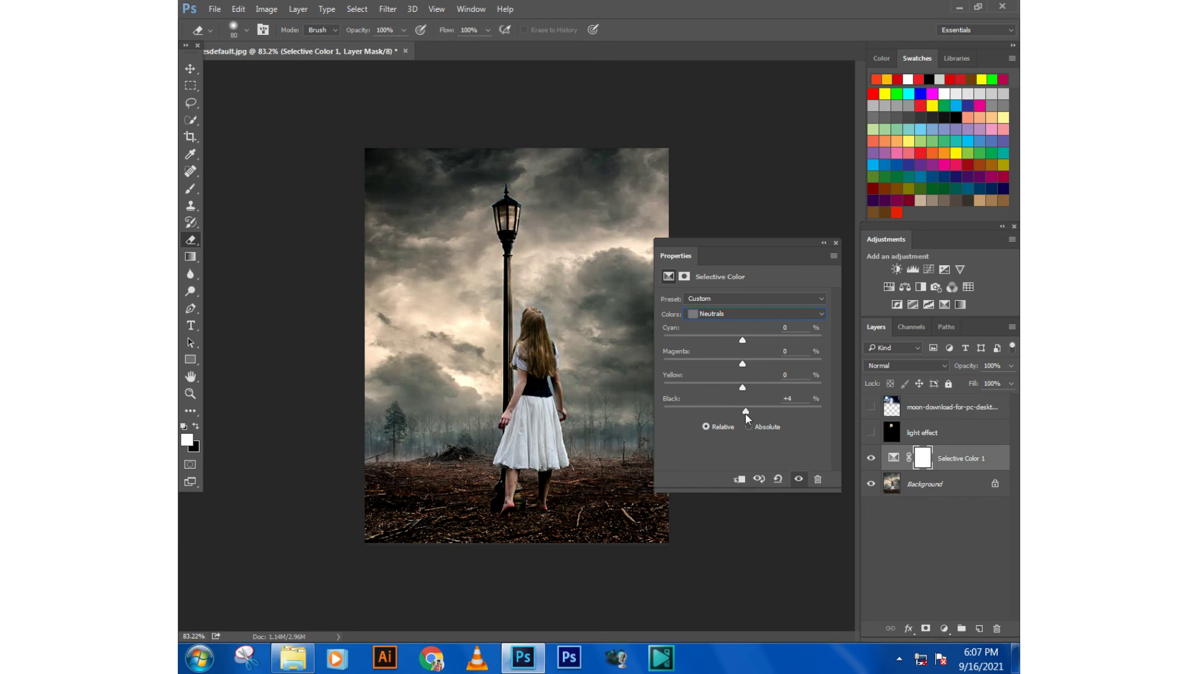
click(751, 427)
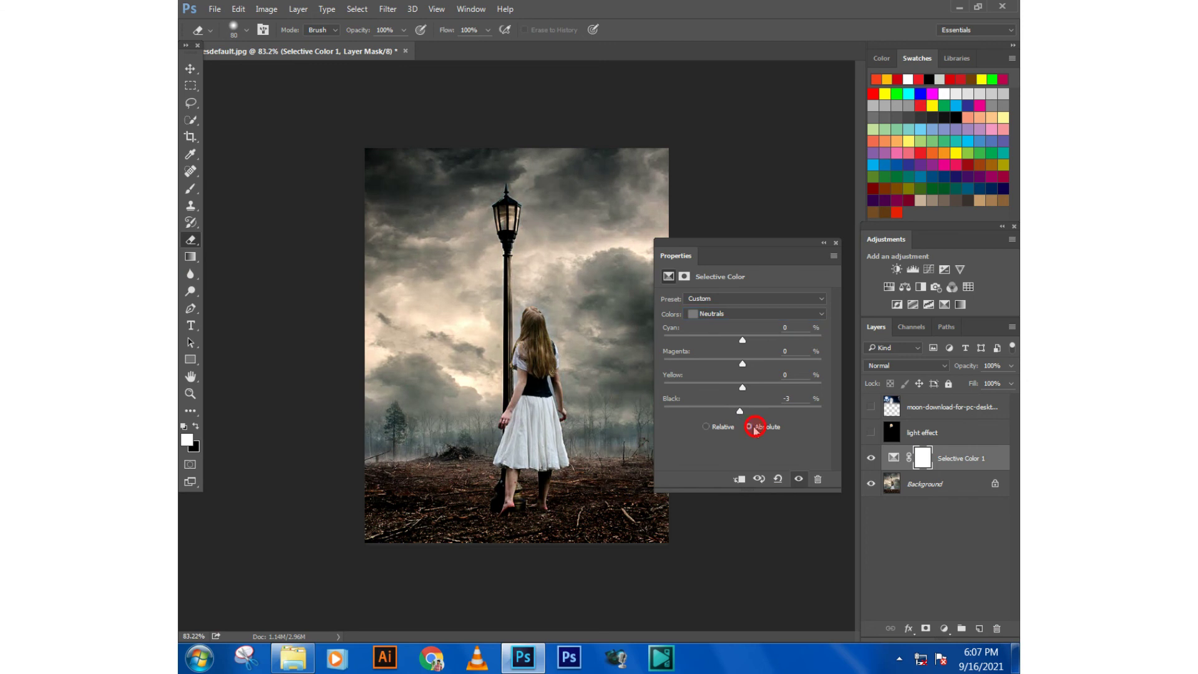
drag(742, 410, 740, 415)
click(836, 243)
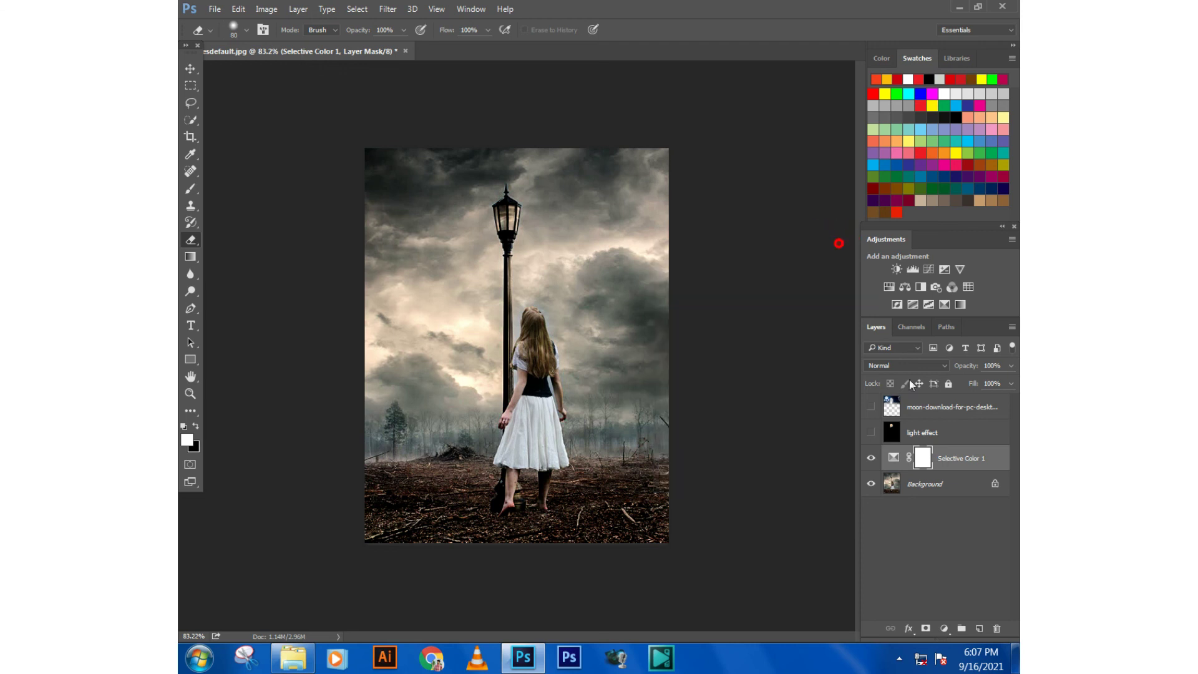
right_click(954, 472)
click(656, 559)
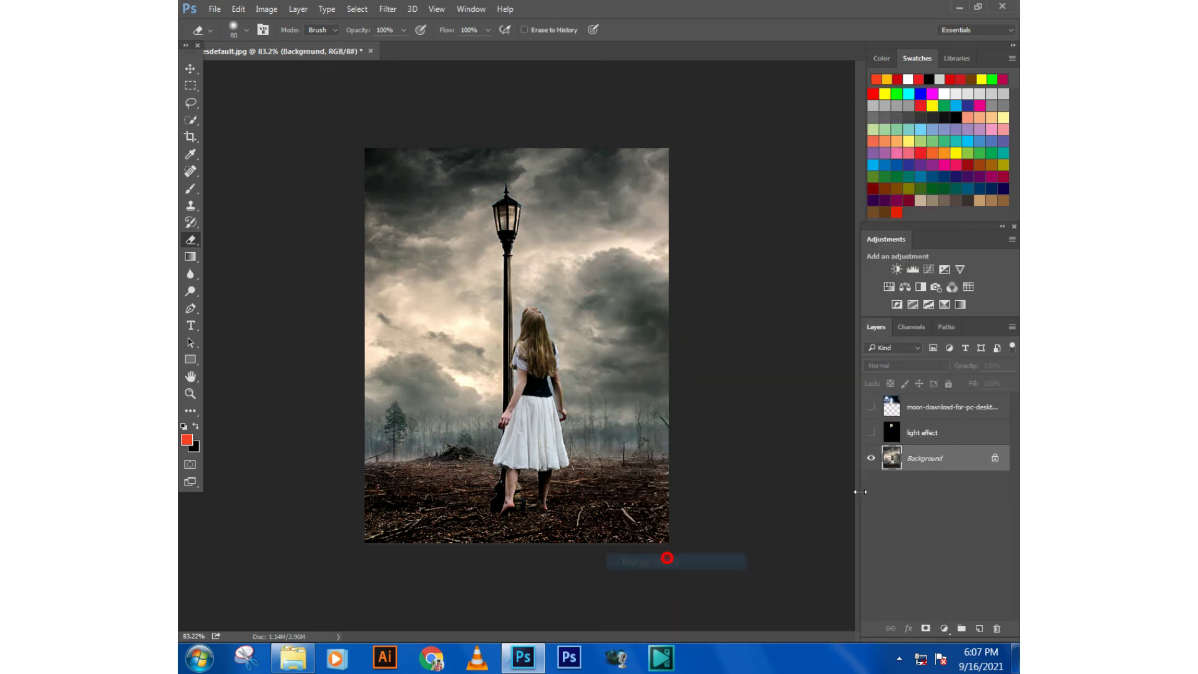
click(872, 432)
click(872, 407)
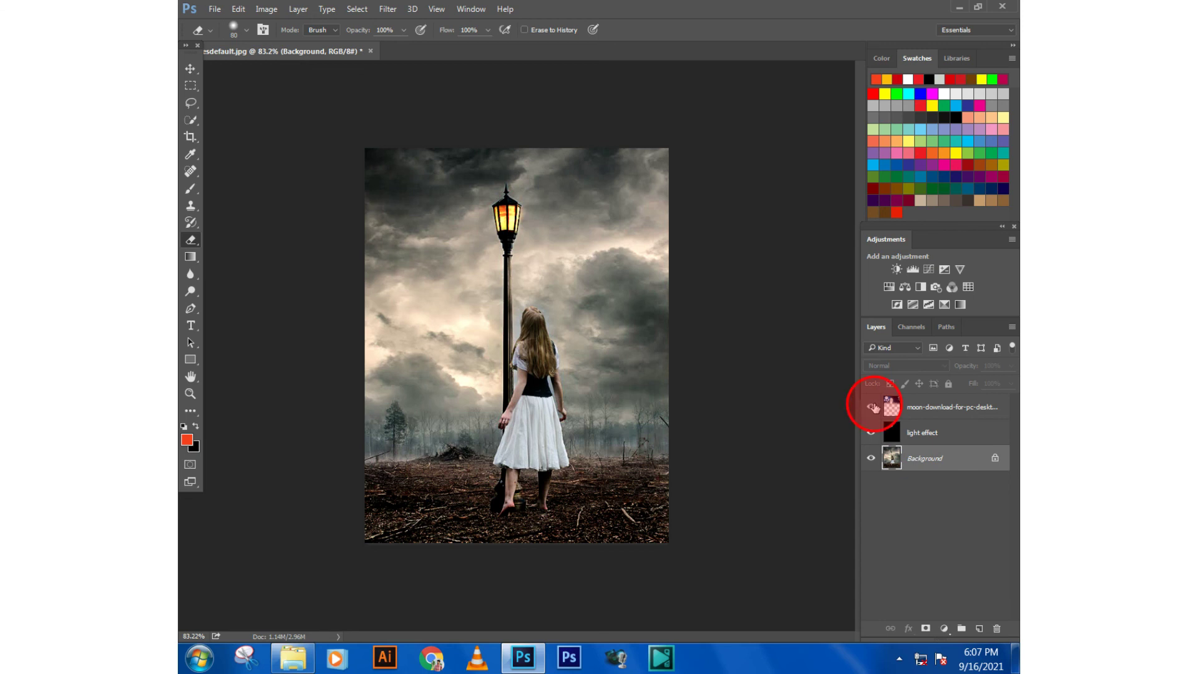
click(191, 69)
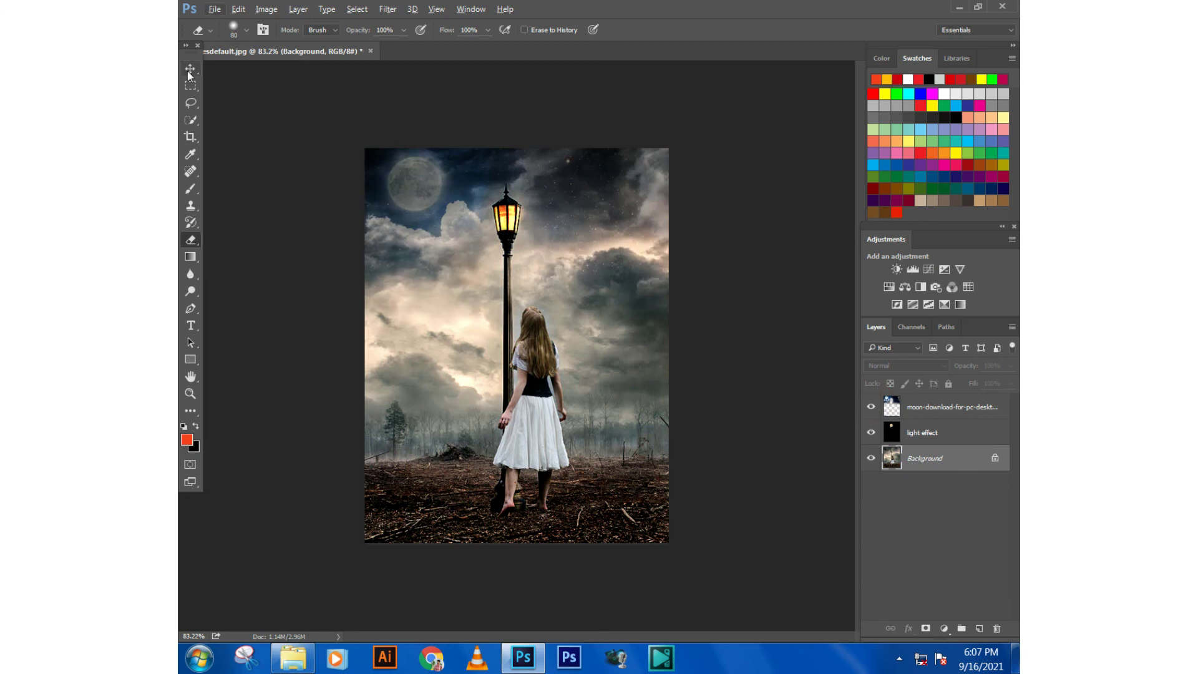
scroll(545, 430, up, 2)
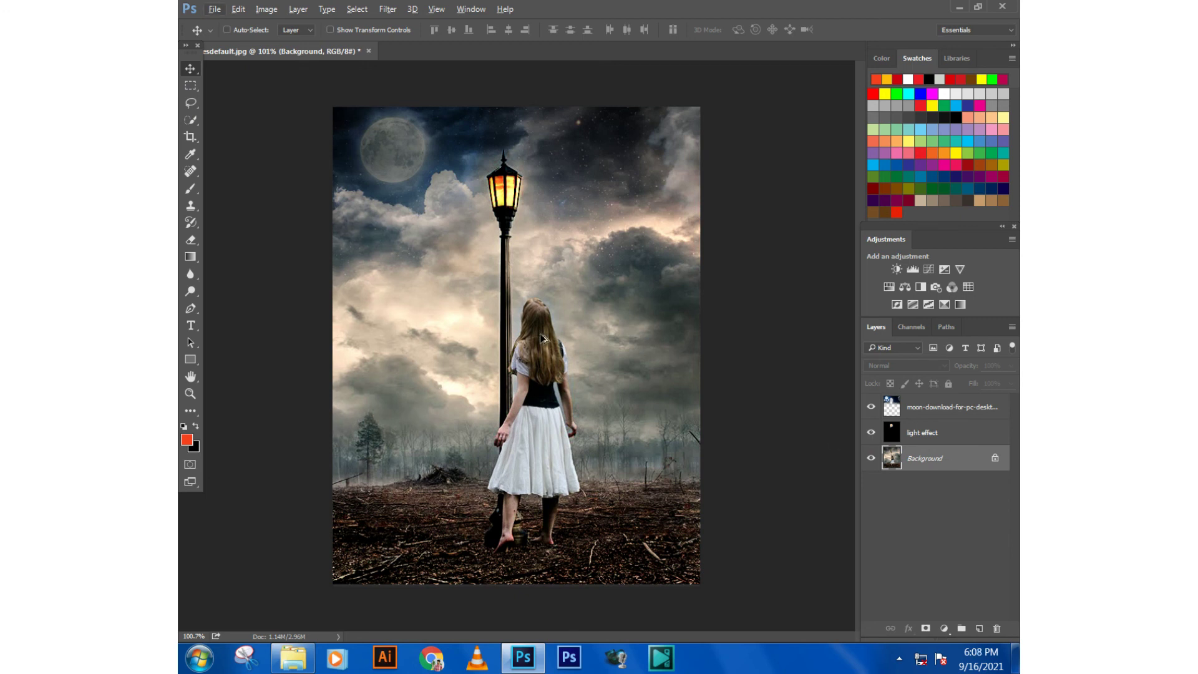
scroll(541, 336, up, 2)
scroll(542, 335, up, 1)
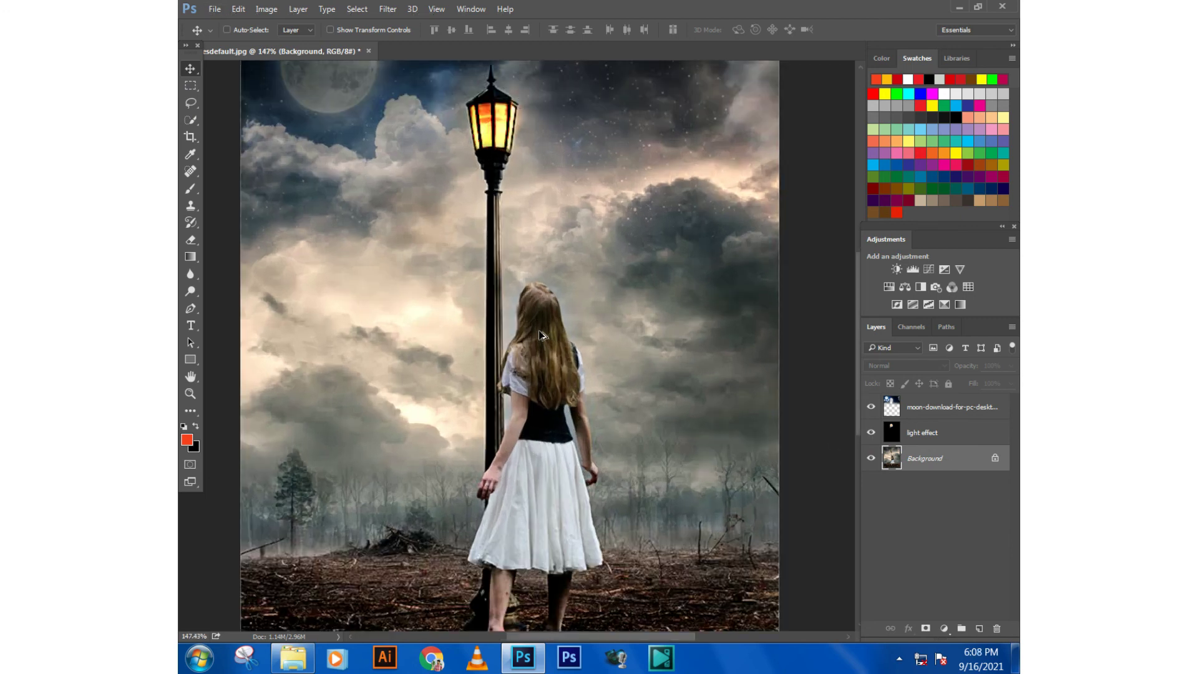
click(190, 206)
alt+click(576, 286)
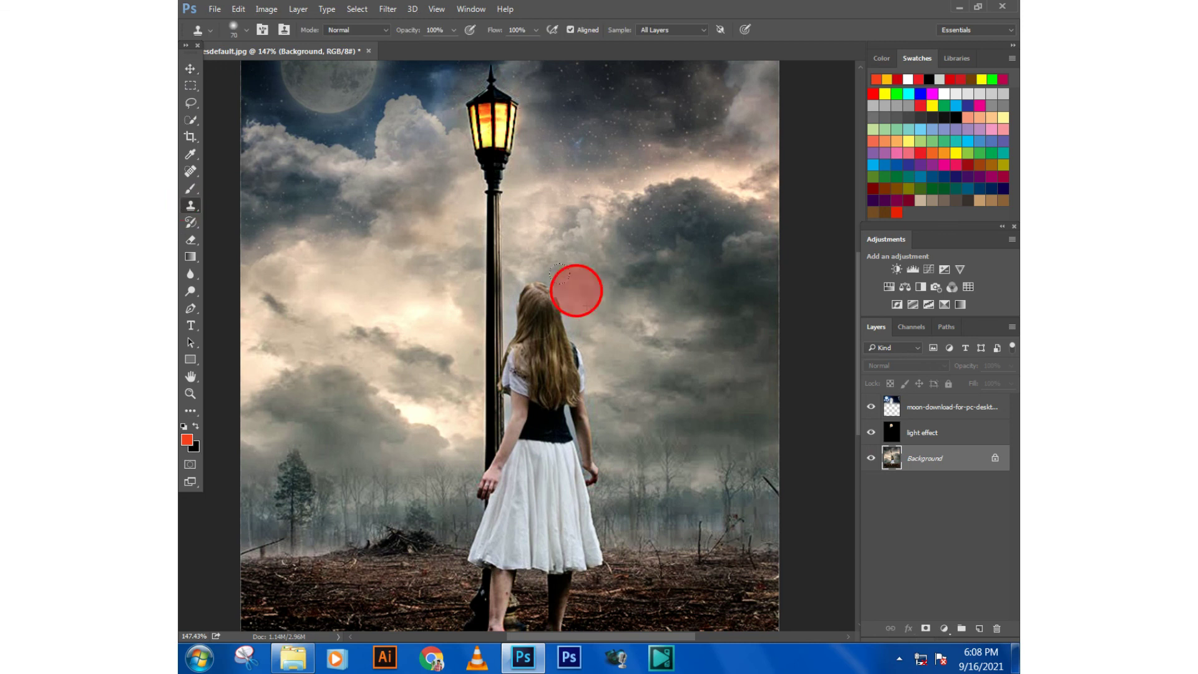
drag(500, 281, 471, 324)
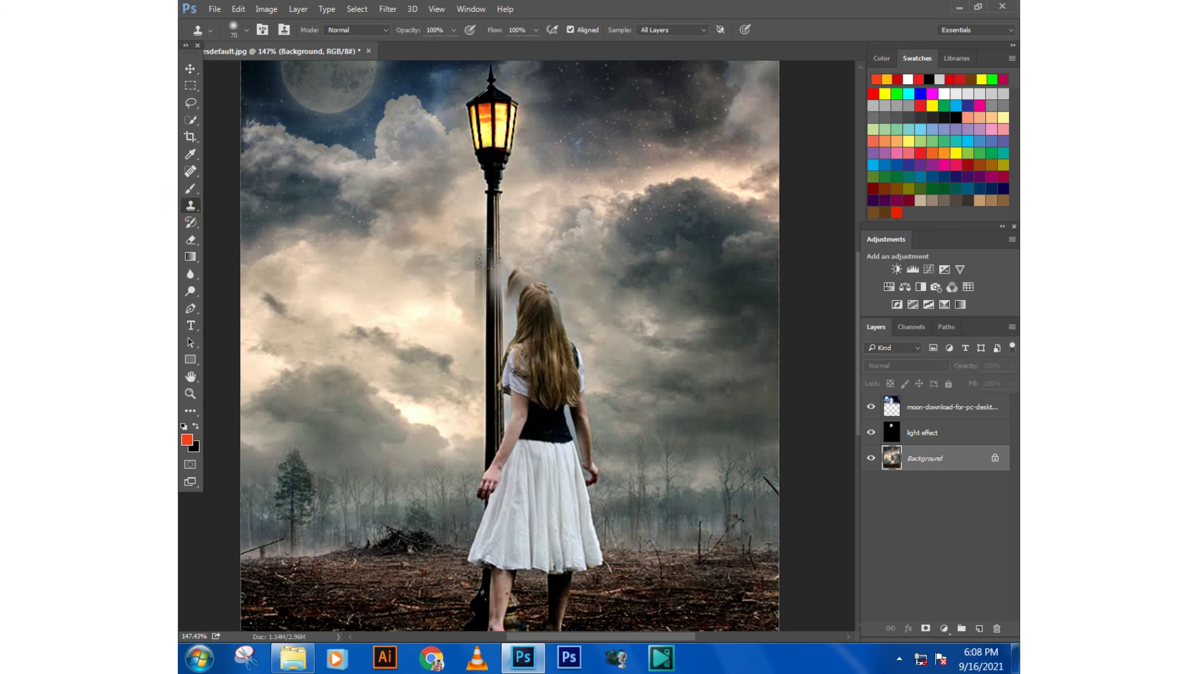
key(ctrl+z)
click(191, 69)
scroll(406, 276, down, 2)
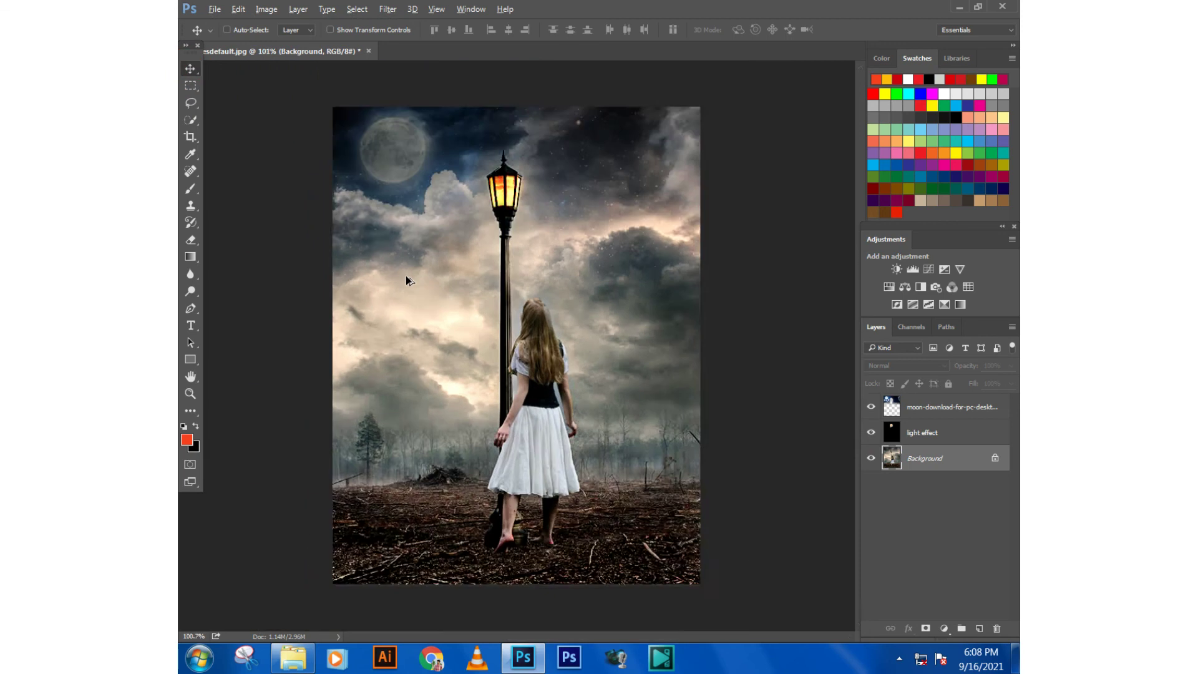
scroll(526, 348, up, 1)
scroll(526, 347, up, 1)
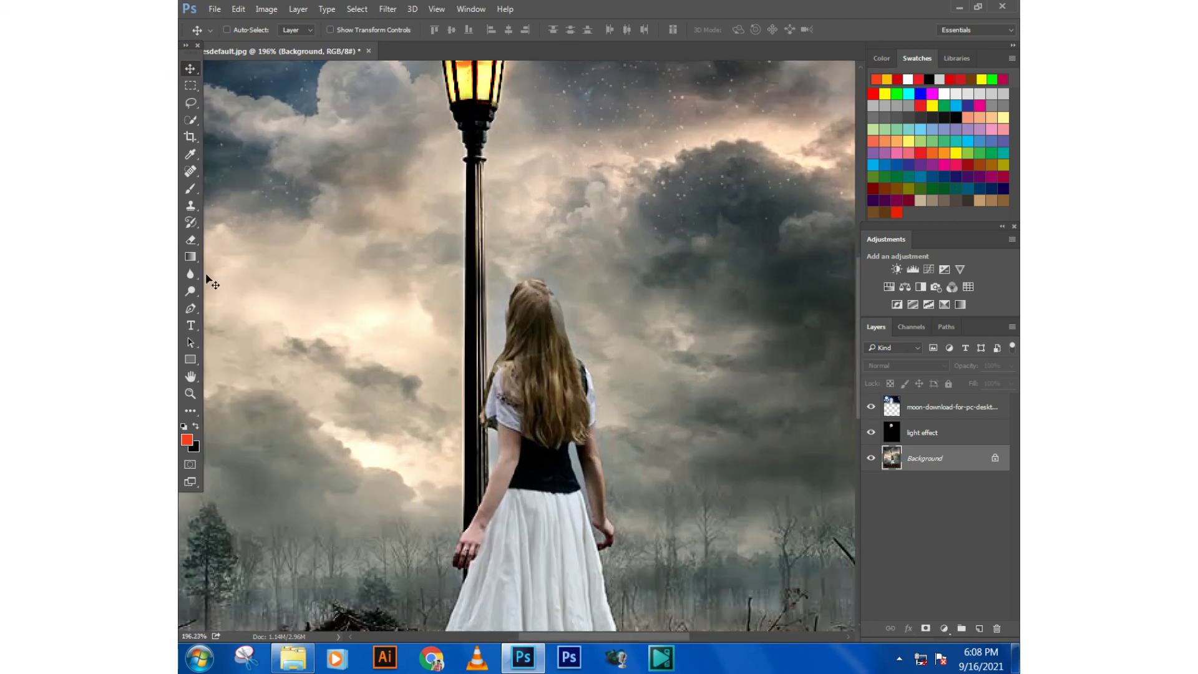
click(190, 239)
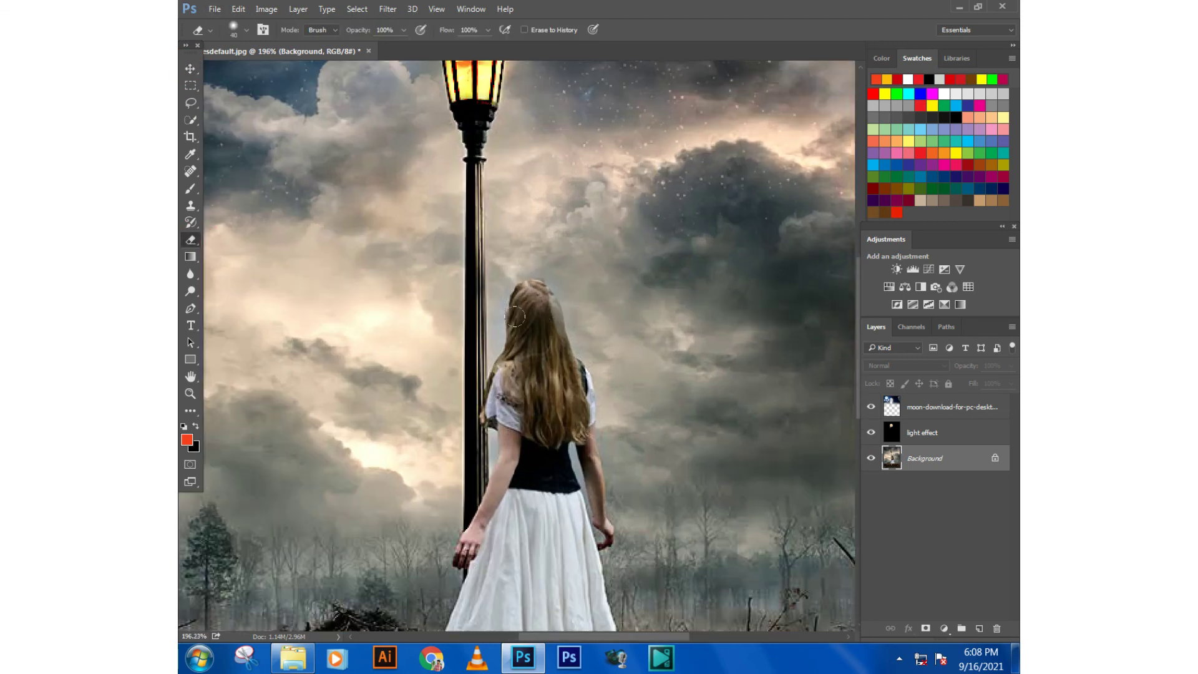
drag(515, 316, 558, 360)
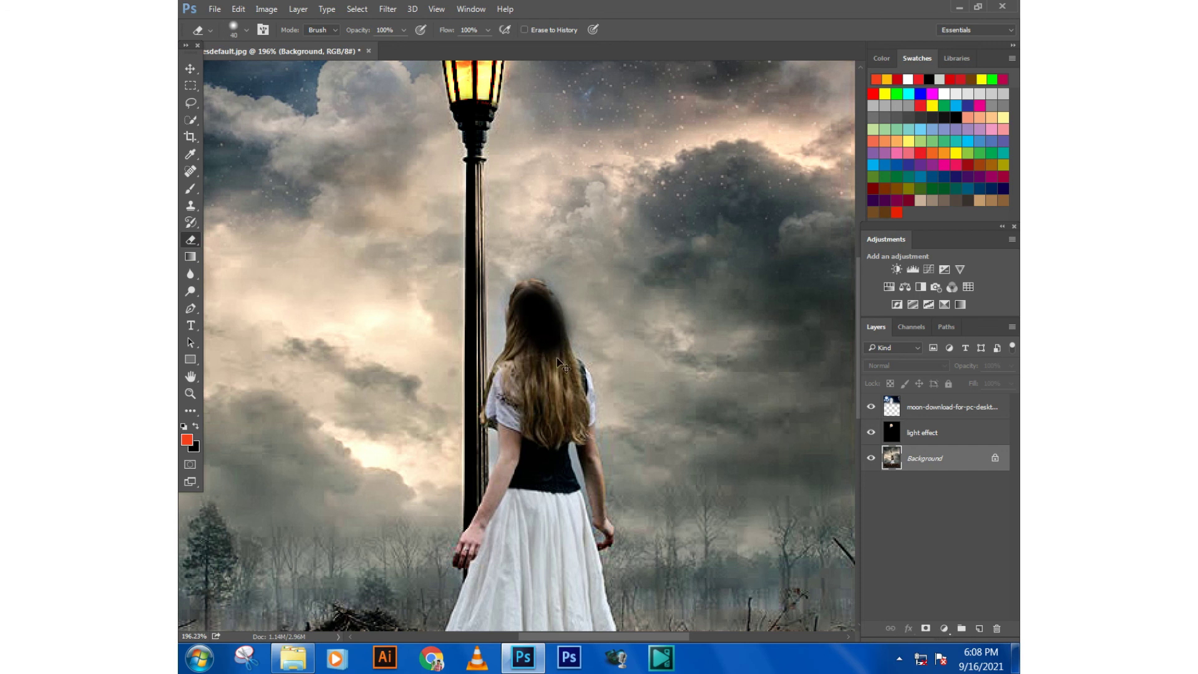
key(ctrl+z)
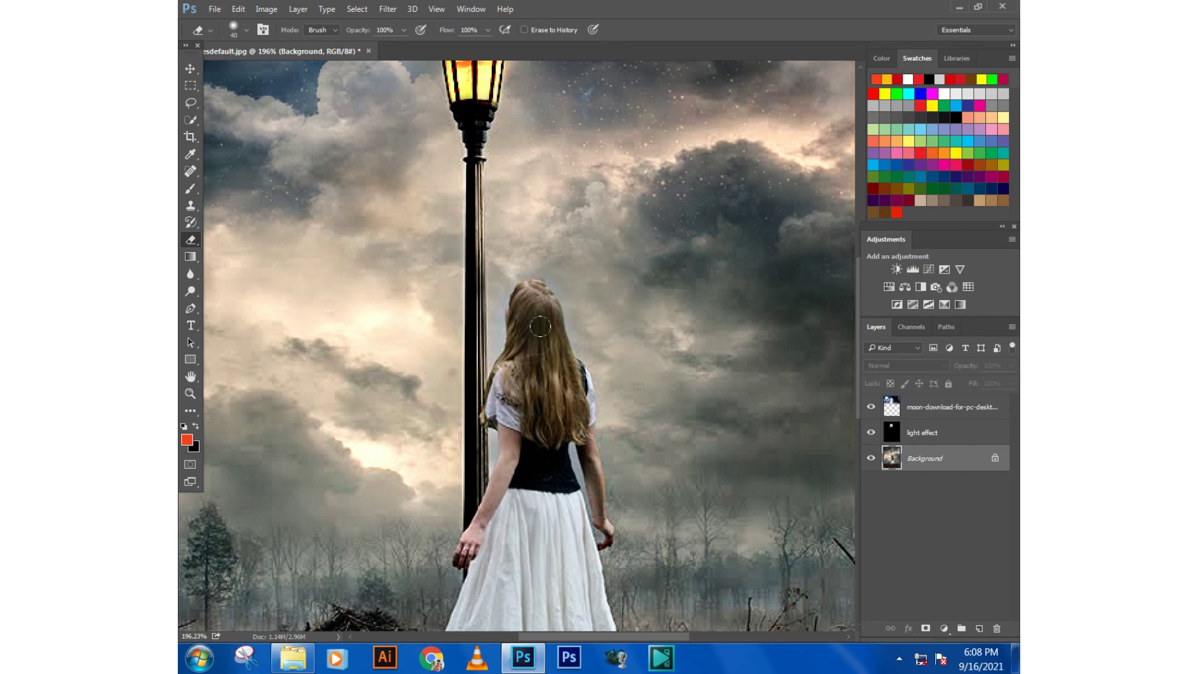
scroll(321, 310, down, 2)
scroll(350, 311, down, 2)
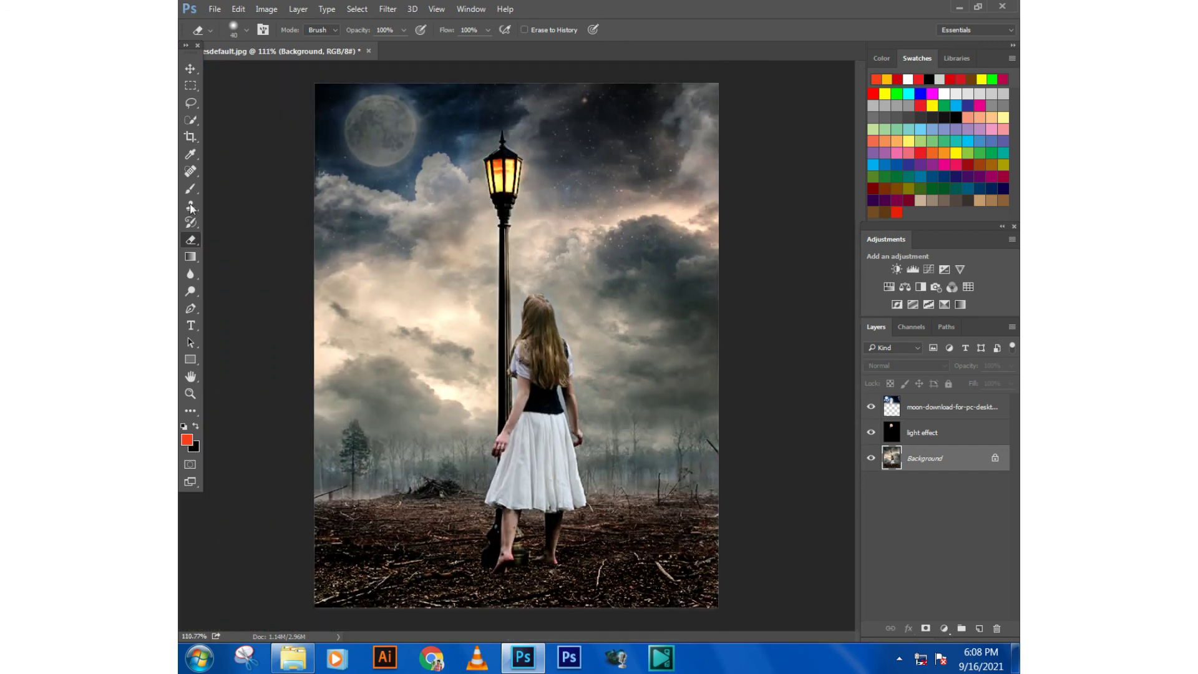
click(191, 68)
- Open Camera Raw and set sharpening Radius 0.5, Detail 0 and Luminance noise reduction 25
key(ctrl+shift+a)
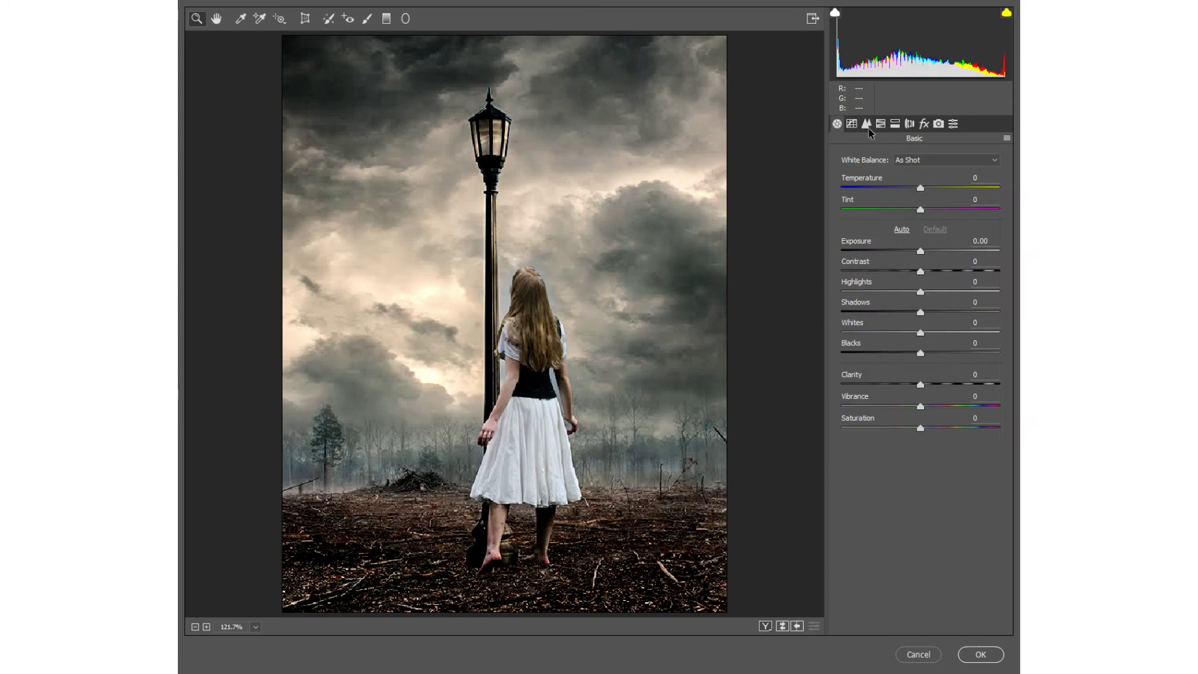
click(867, 125)
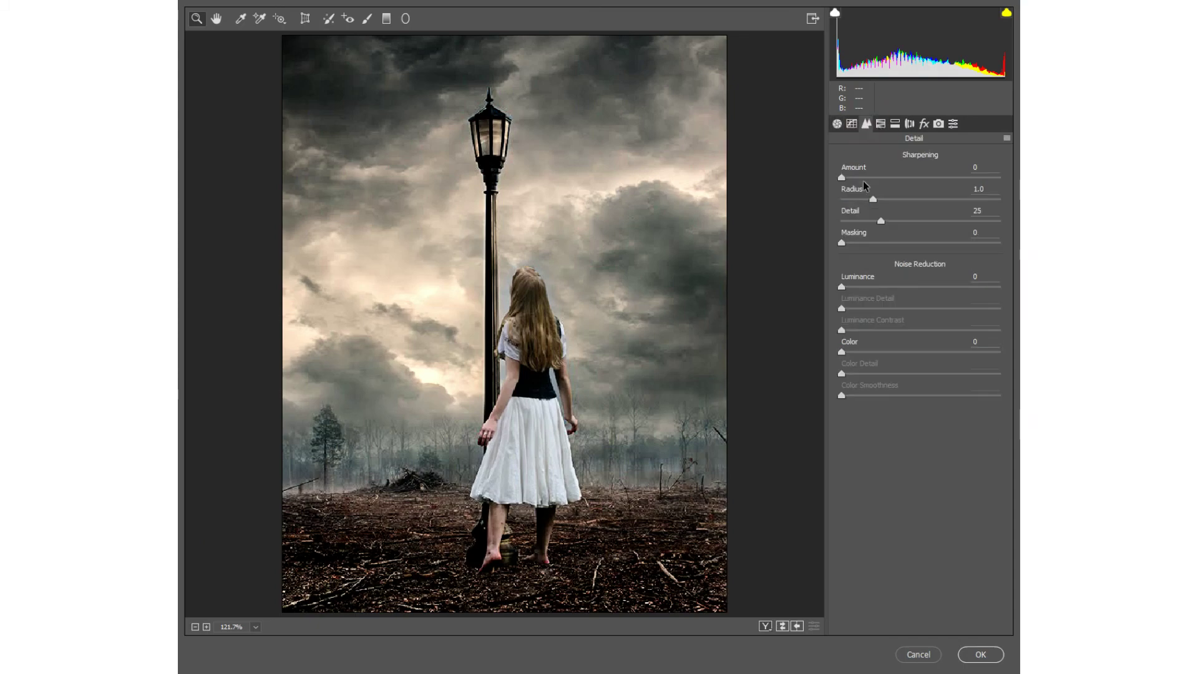
mouse_move(873, 200)
mouse_down()
mouse_move(842, 199)
mouse_move(841, 223)
mouse_up()
click(852, 229)
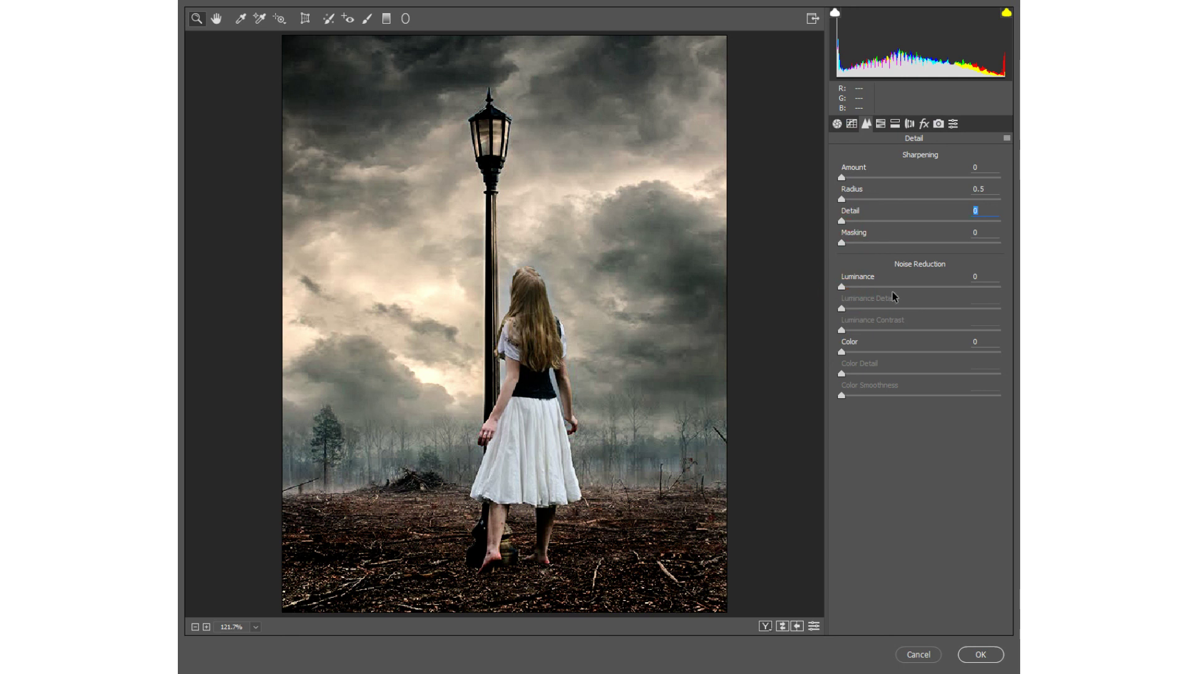
drag(864, 286, 880, 287)
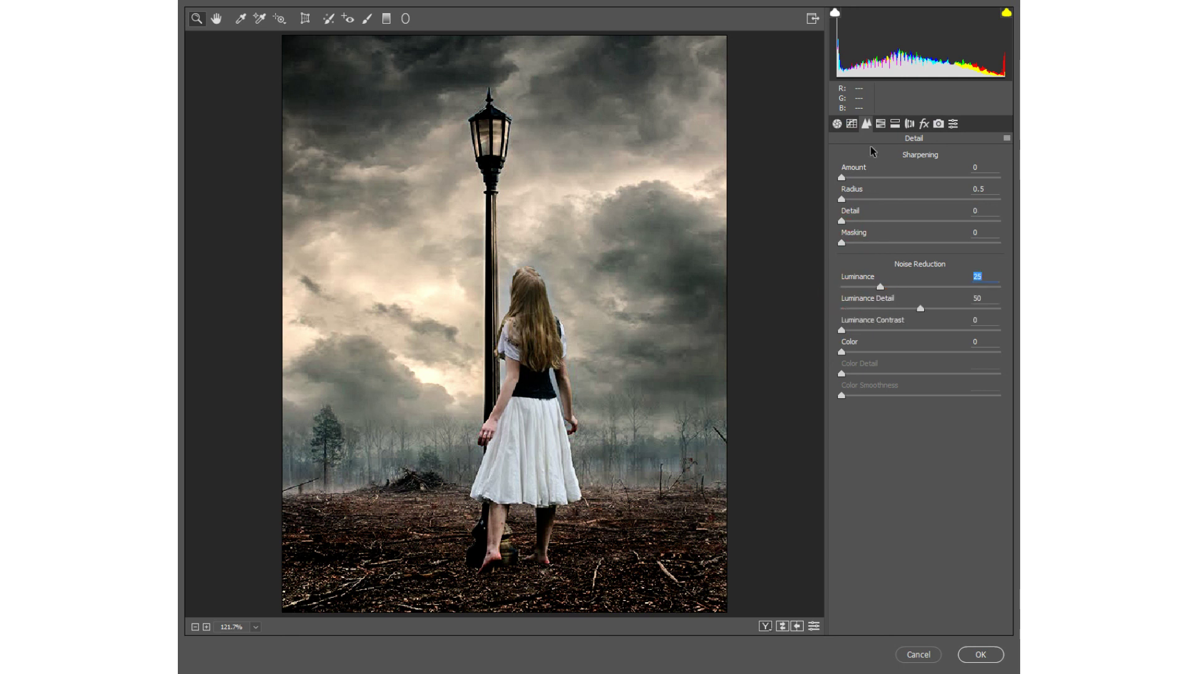
- Shift the HSL hues of Oranges toward red, Yellows toward orange, and Greens and Aquas
click(881, 124)
click(922, 248)
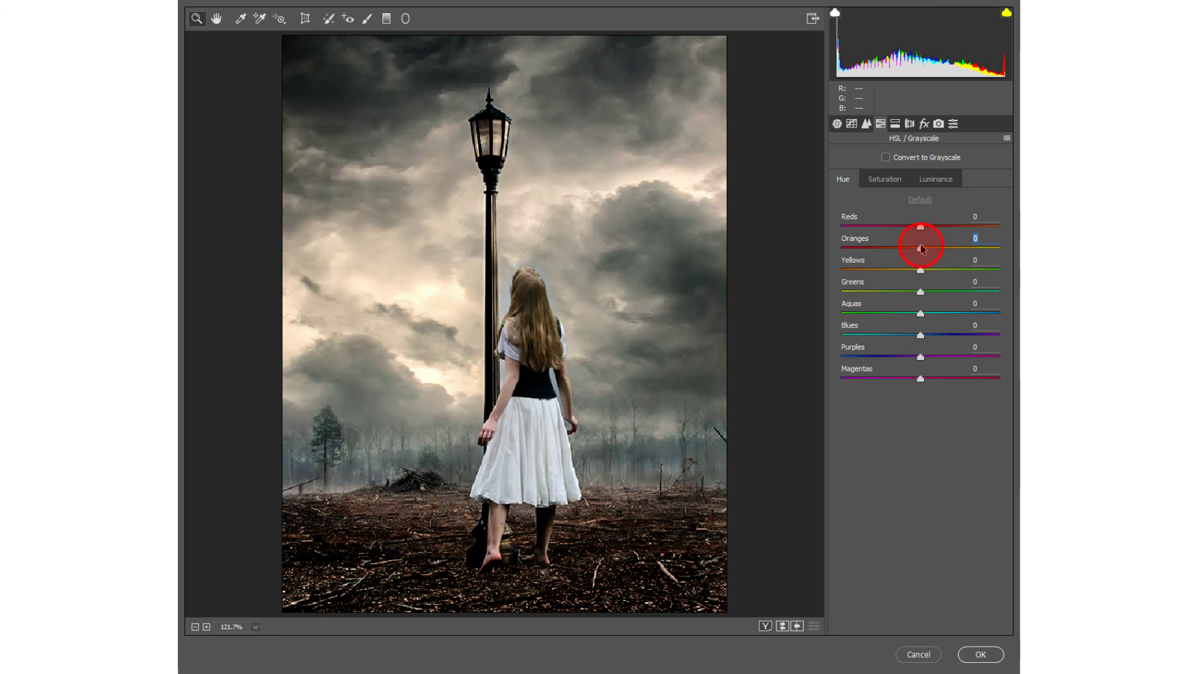
mouse_move(922, 249)
mouse_down()
mouse_move(887, 263)
mouse_move(909, 252)
mouse_move(895, 226)
mouse_up()
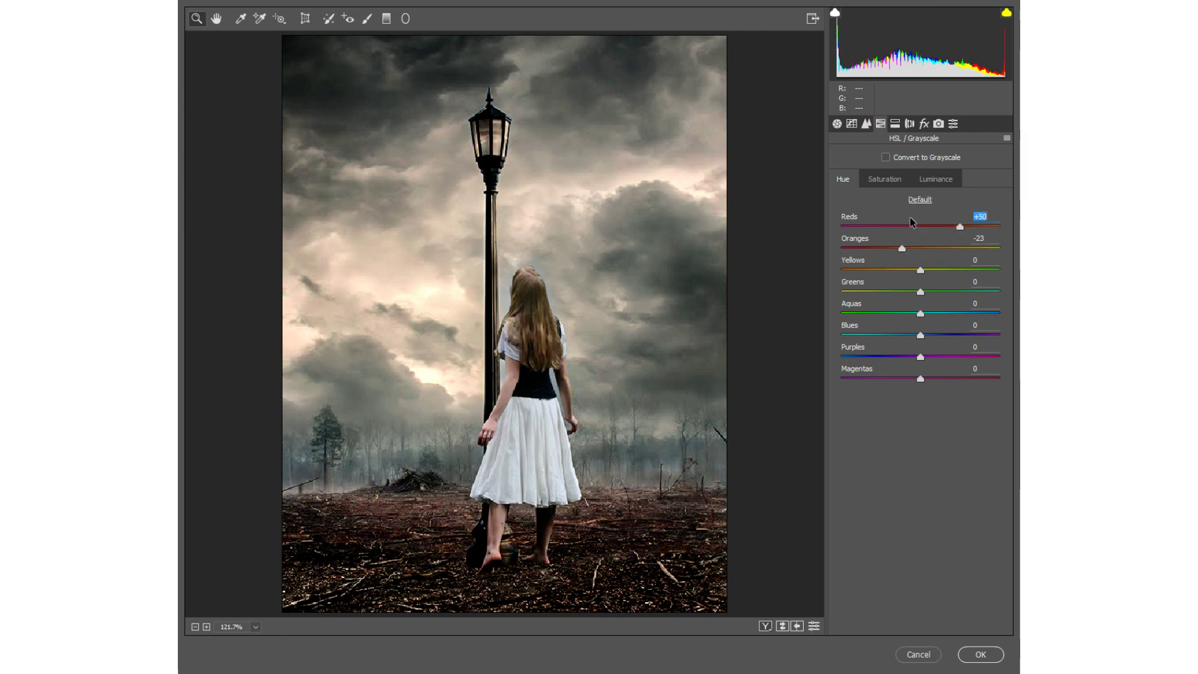
drag(921, 270, 870, 270)
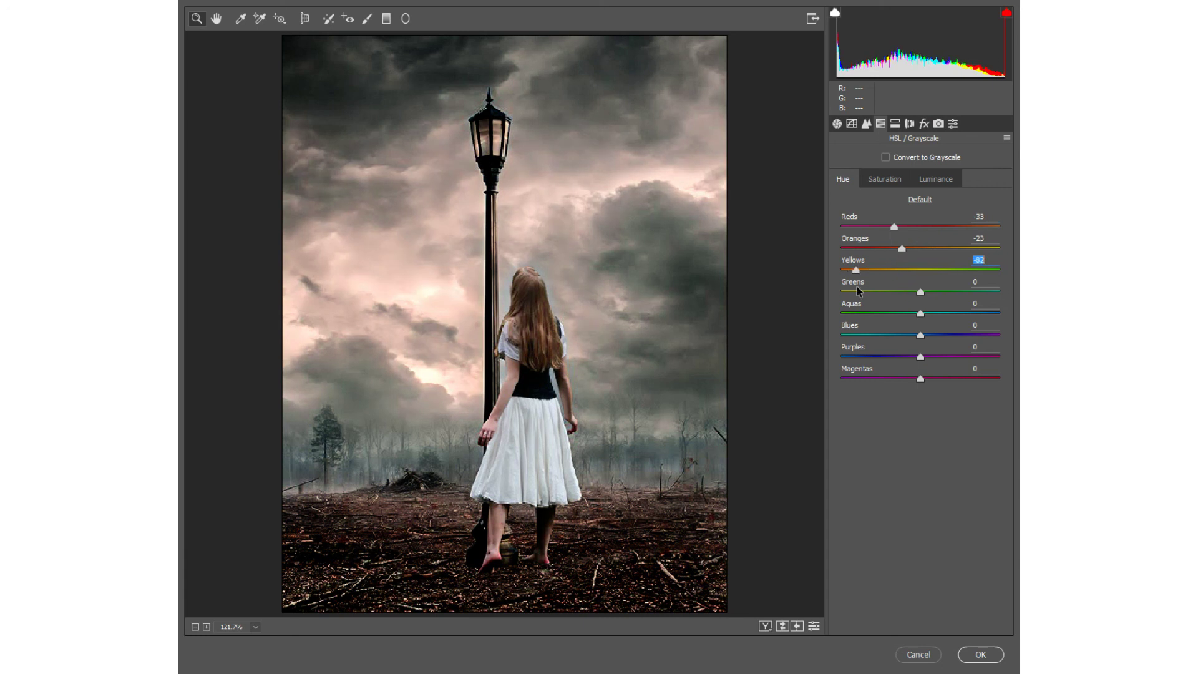
mouse_move(870, 289)
mouse_down()
mouse_move(855, 293)
mouse_move(955, 291)
mouse_move(897, 299)
mouse_up()
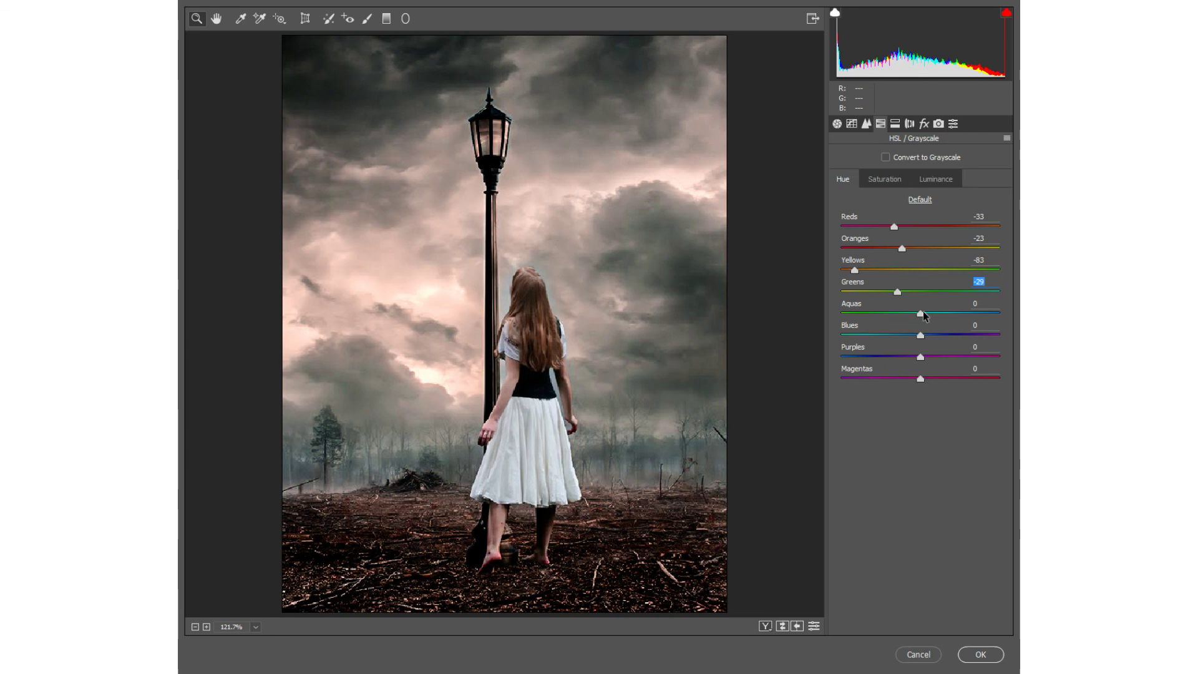
mouse_move(923, 311)
mouse_down()
mouse_move(868, 342)
mouse_move(925, 342)
mouse_up()
- Set saturation Oranges -7, Aquas and Blues -100, Purples +37, Magentas +57, and apply the grade
click(885, 180)
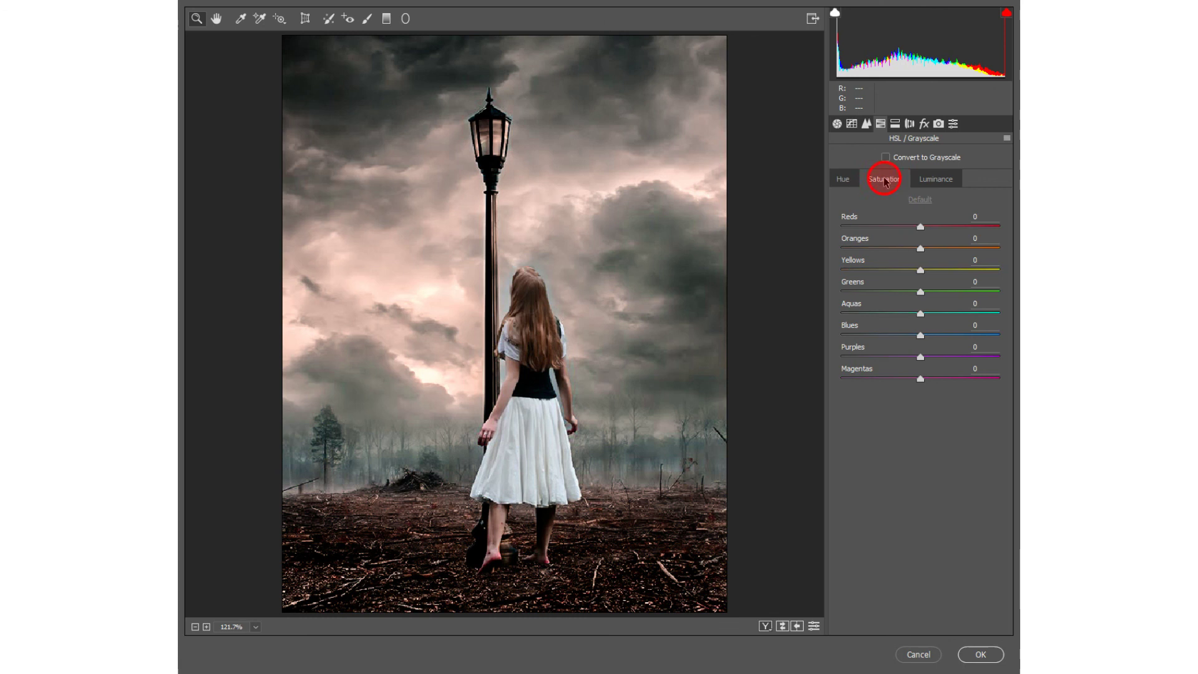
mouse_move(921, 248)
mouse_down()
mouse_move(845, 249)
mouse_move(850, 261)
mouse_move(916, 256)
mouse_up()
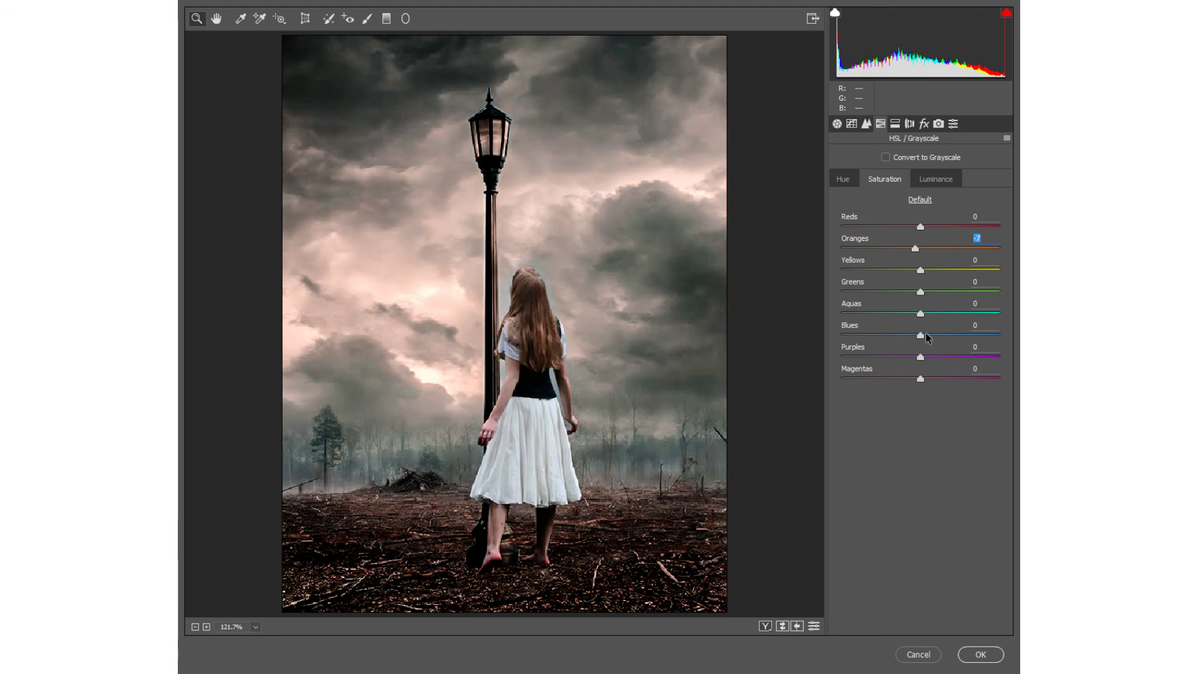
mouse_move(921, 335)
mouse_down()
mouse_move(941, 336)
mouse_move(858, 335)
mouse_move(833, 349)
mouse_up()
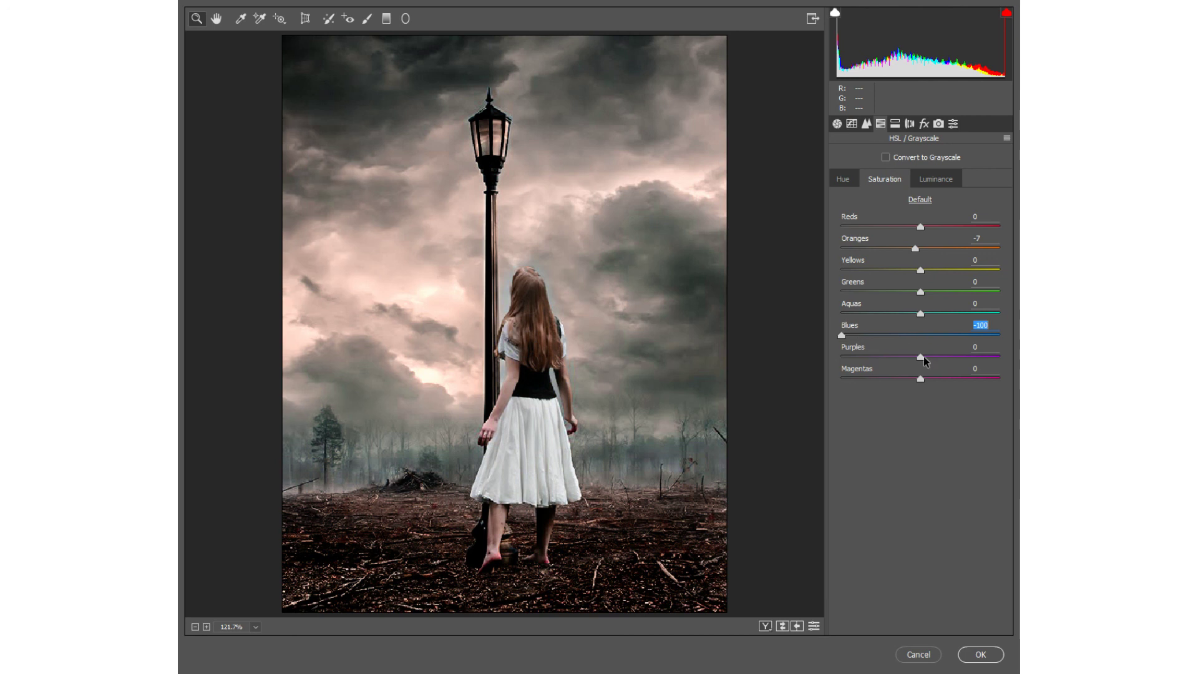
mouse_move(922, 357)
mouse_down()
mouse_move(1002, 357)
mouse_move(949, 357)
mouse_up()
drag(921, 314, 843, 315)
drag(921, 378, 966, 378)
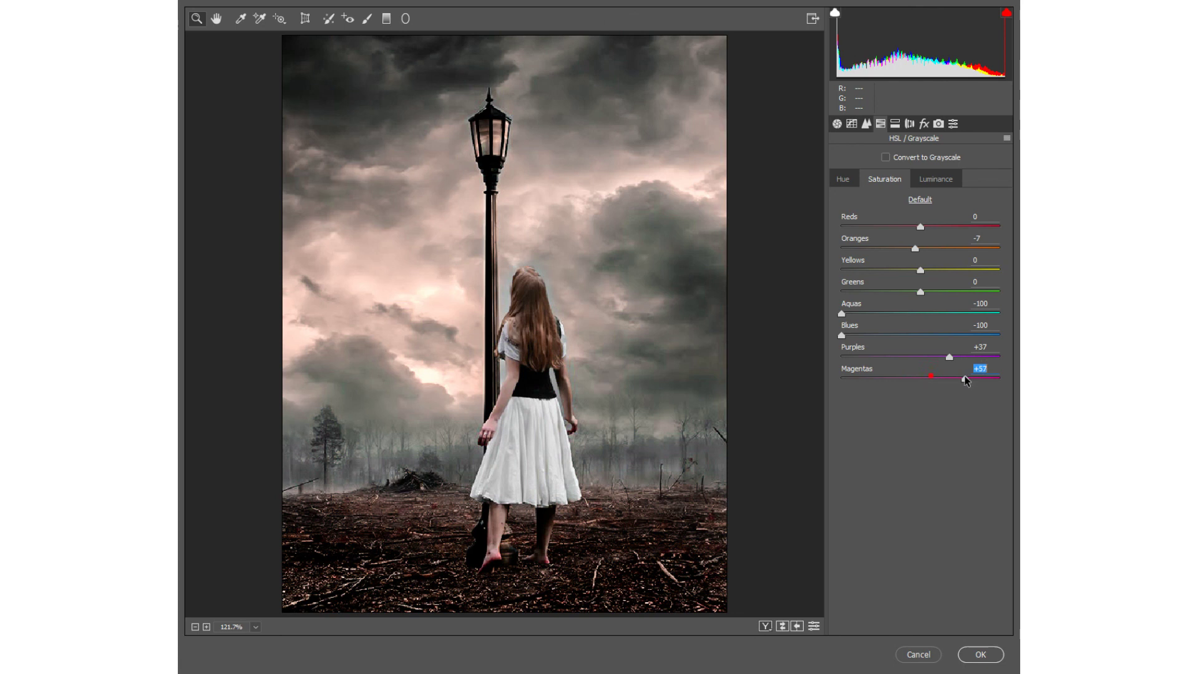
click(985, 652)
click(923, 124)
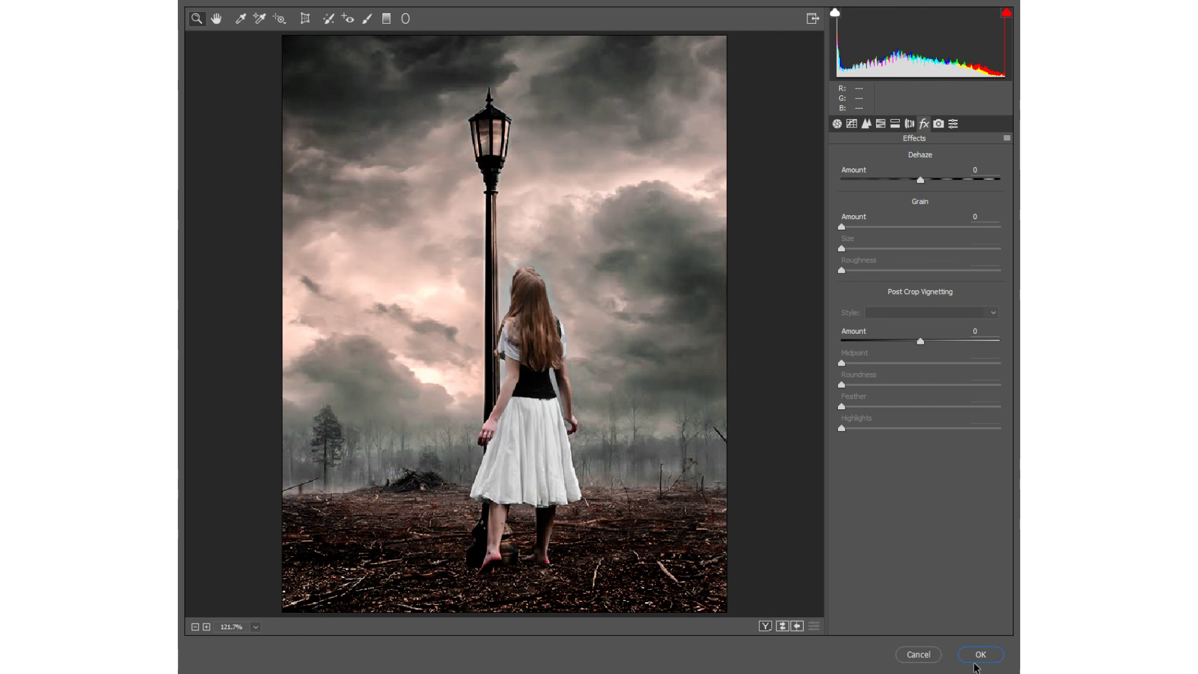
click(981, 654)
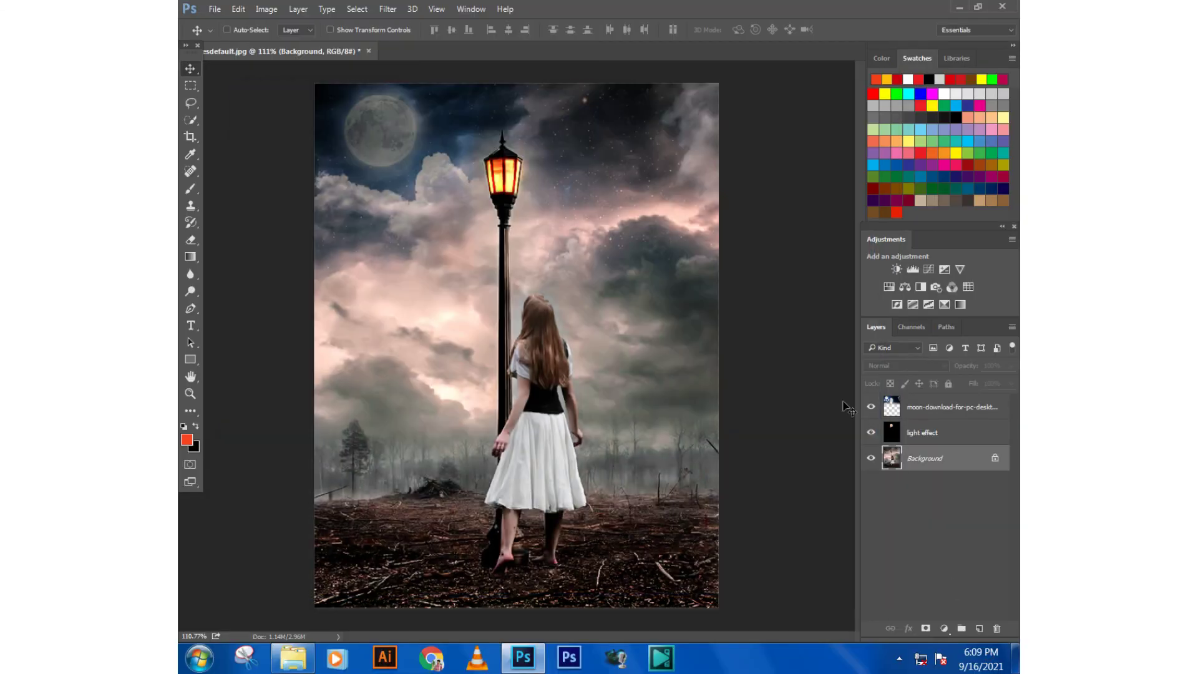
scroll(583, 340, down, 2)
scroll(586, 342, down, 1)
scroll(590, 340, up, 1)
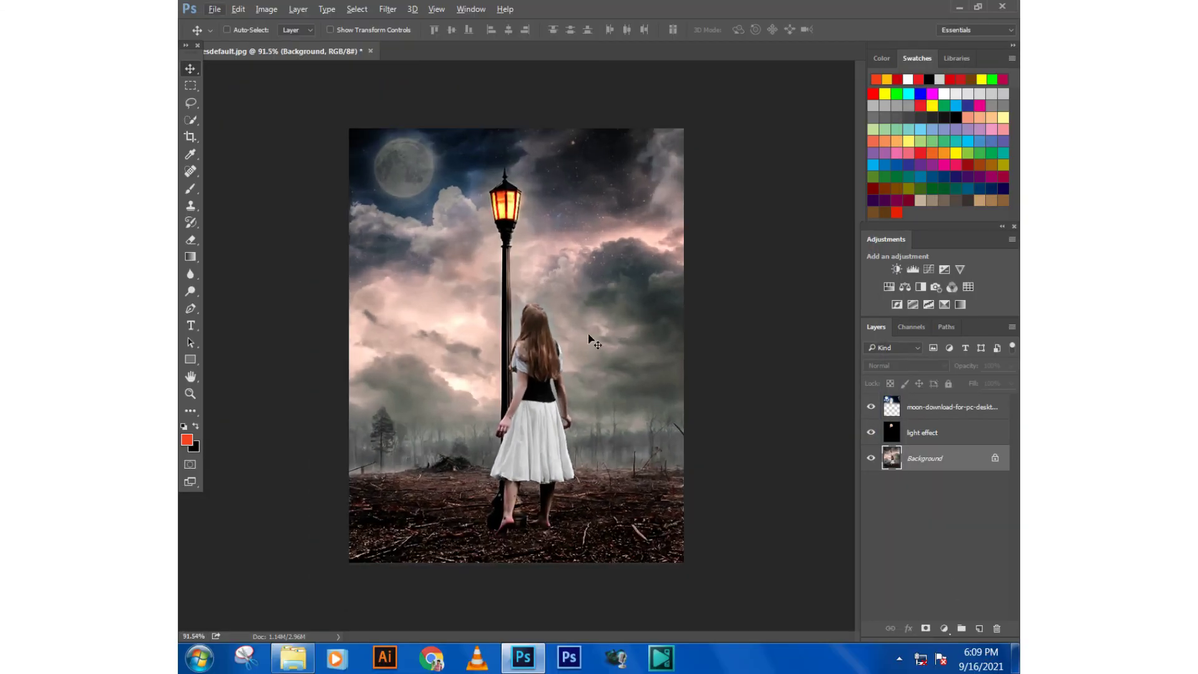
scroll(770, 316, up, 1)
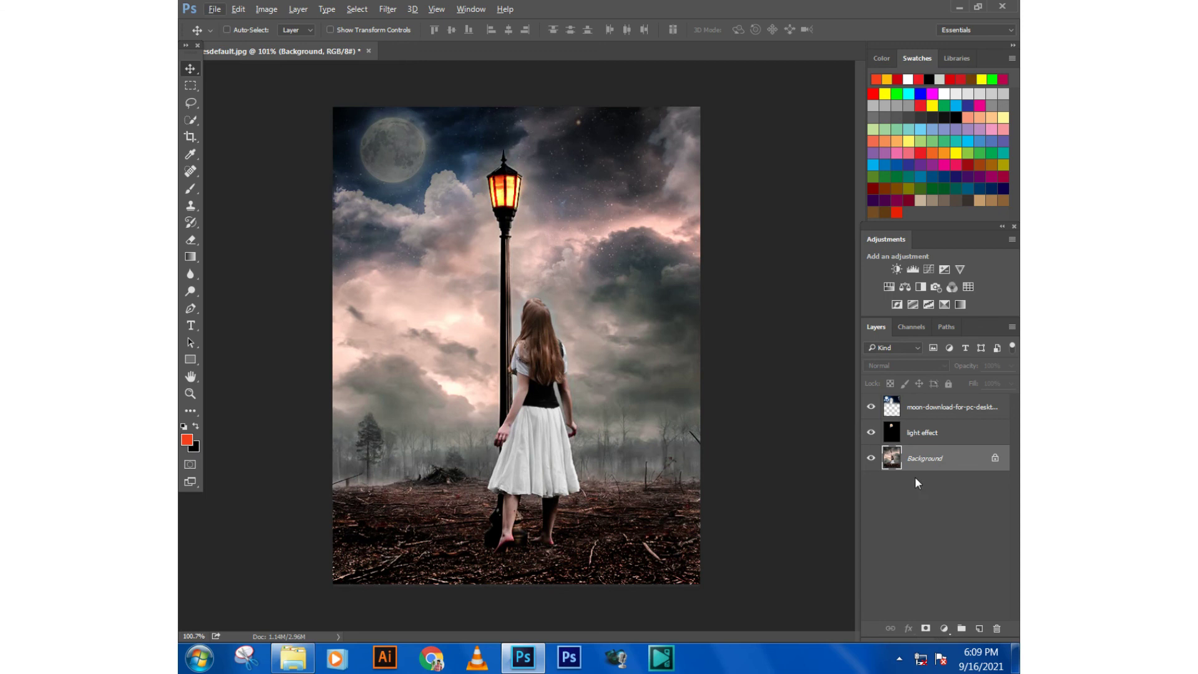
click(924, 436)
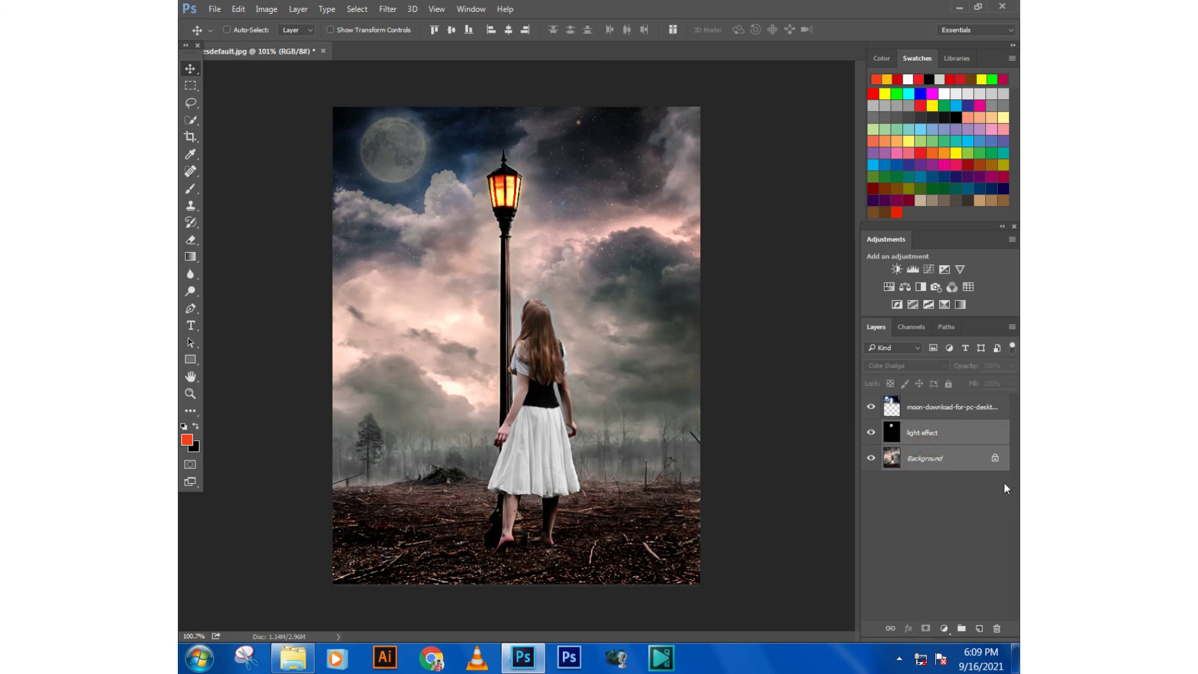
click(995, 458)
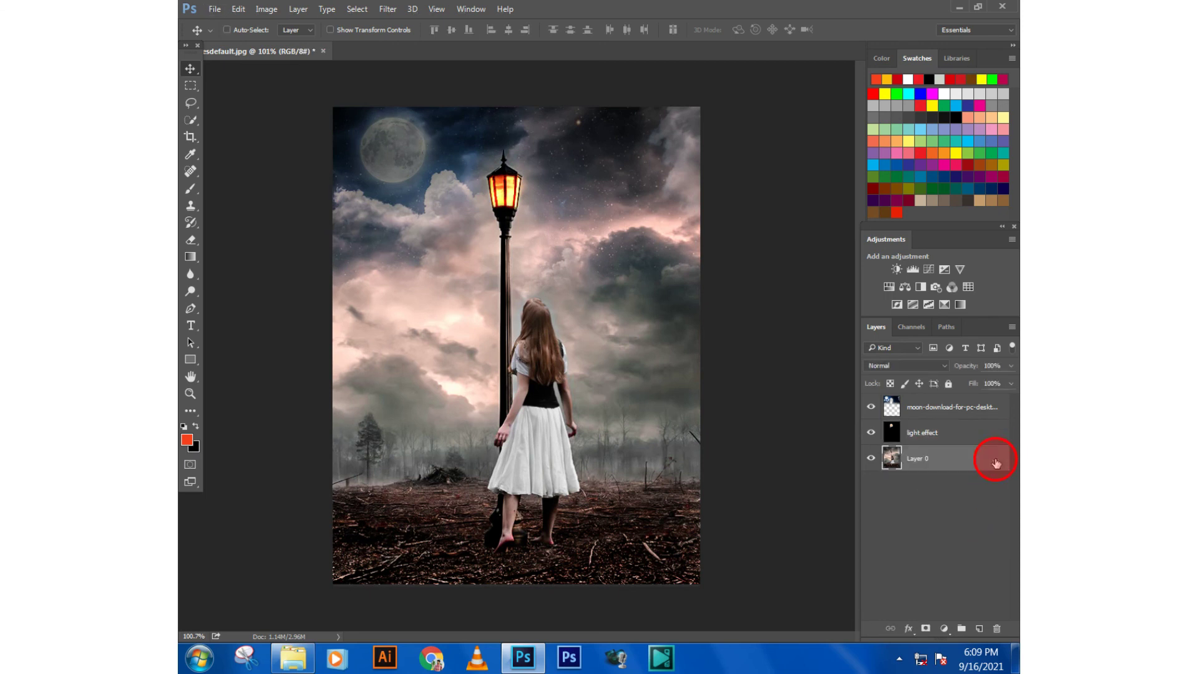
click(915, 462)
shift+click(930, 412)
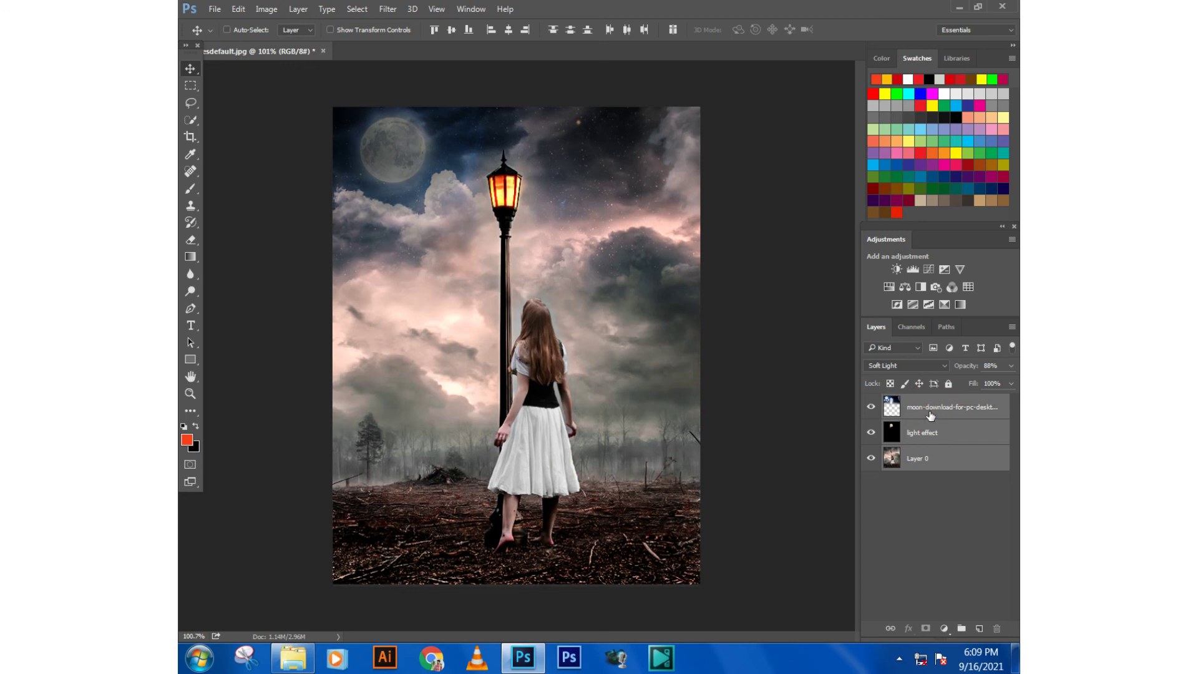
right_click(930, 415)
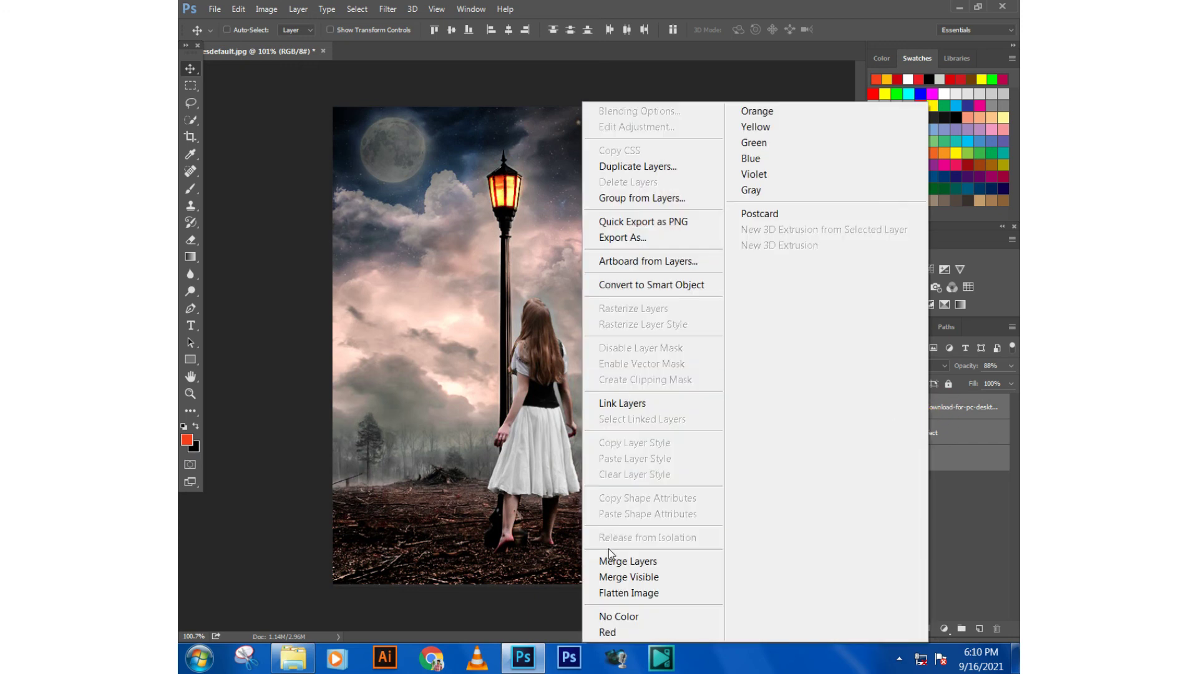
click(625, 562)
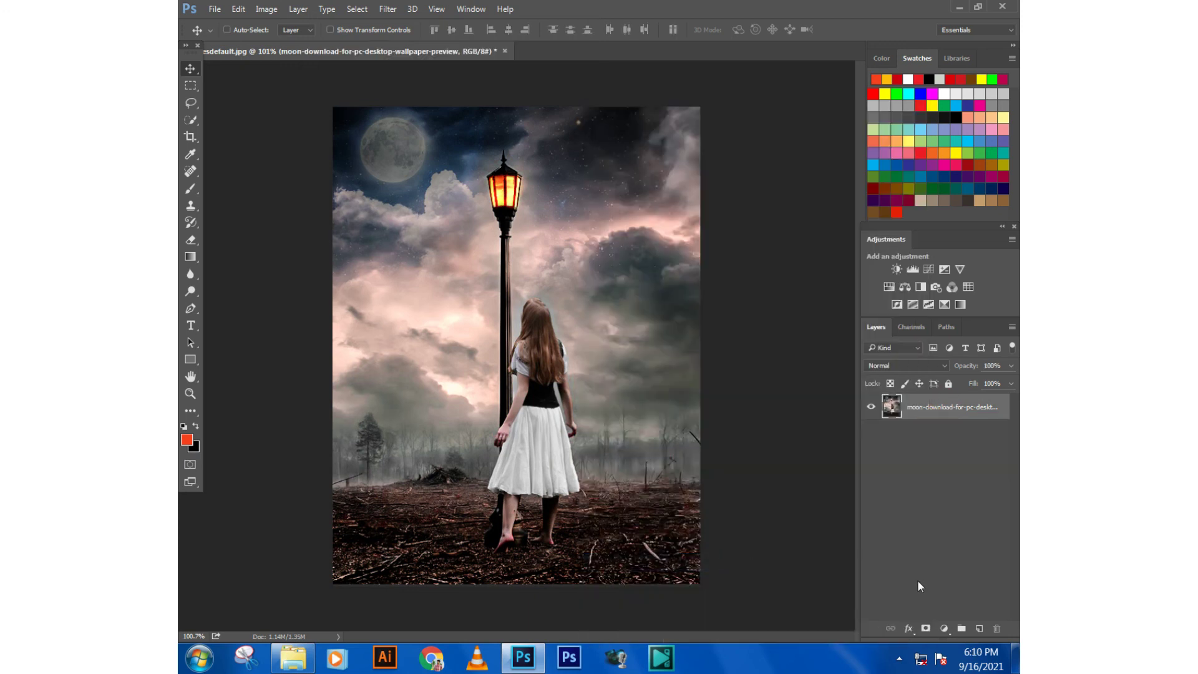
click(926, 561)
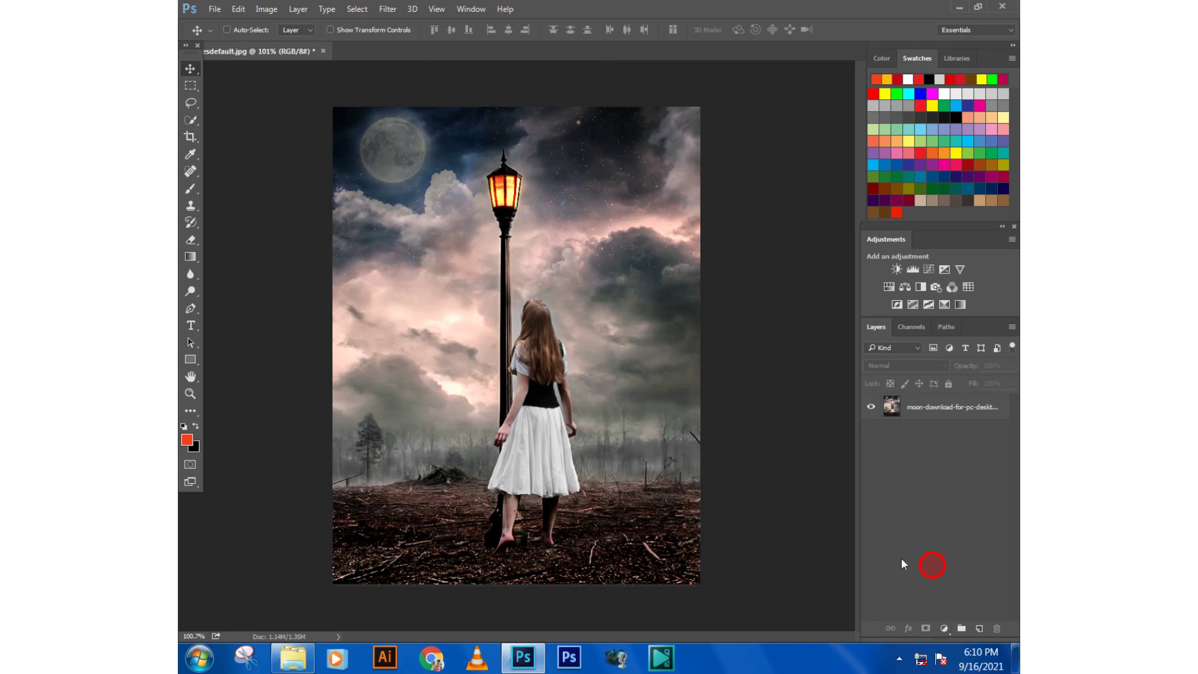
key(ctrl)
key(ctrl)
- Add a Camera Raw vignette to the merged layer: amount -49, midpoint 64, feather 53
click(914, 407)
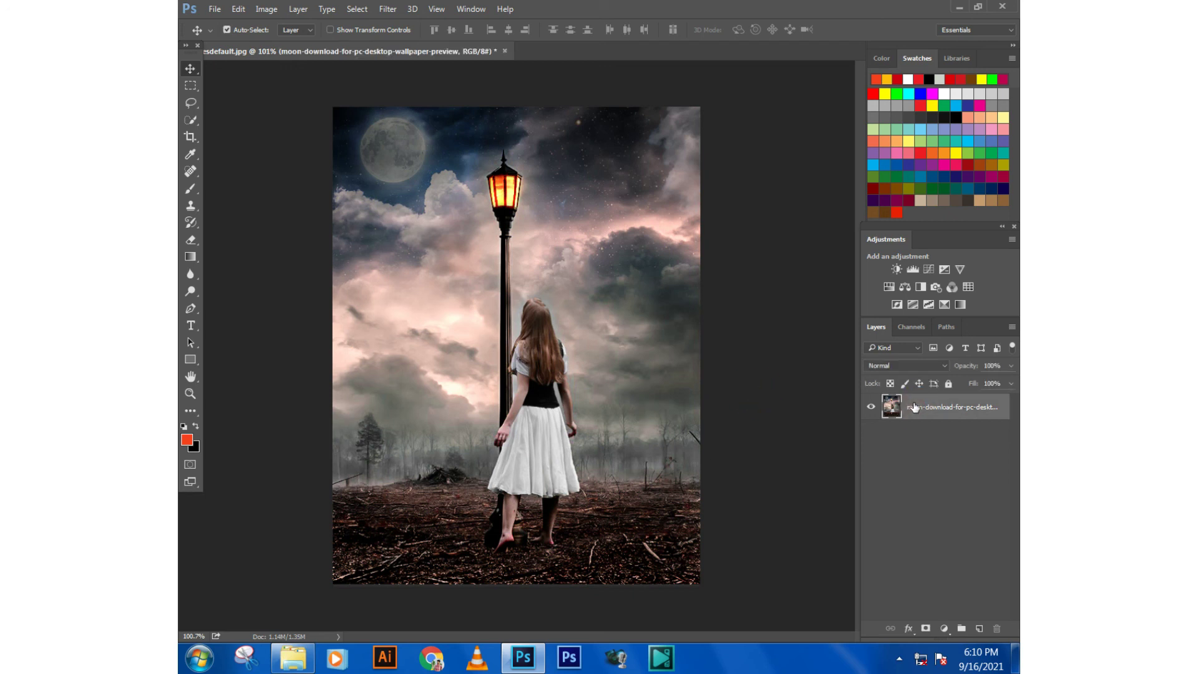
key(ctrl+shift+a)
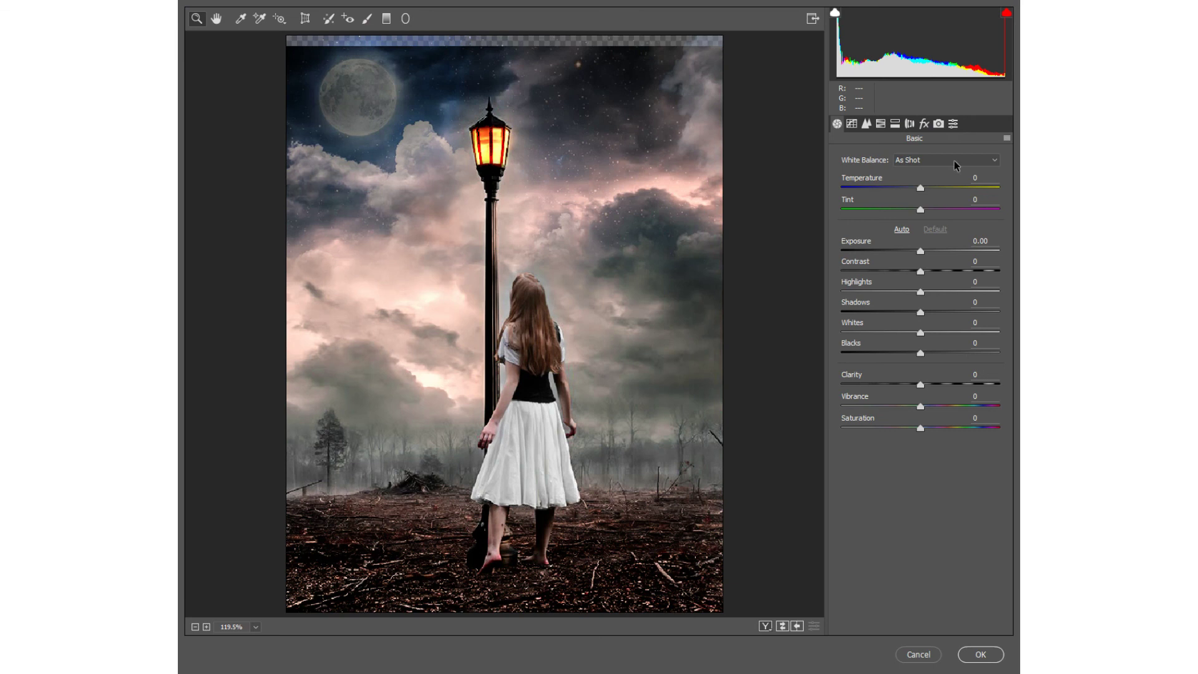
click(924, 123)
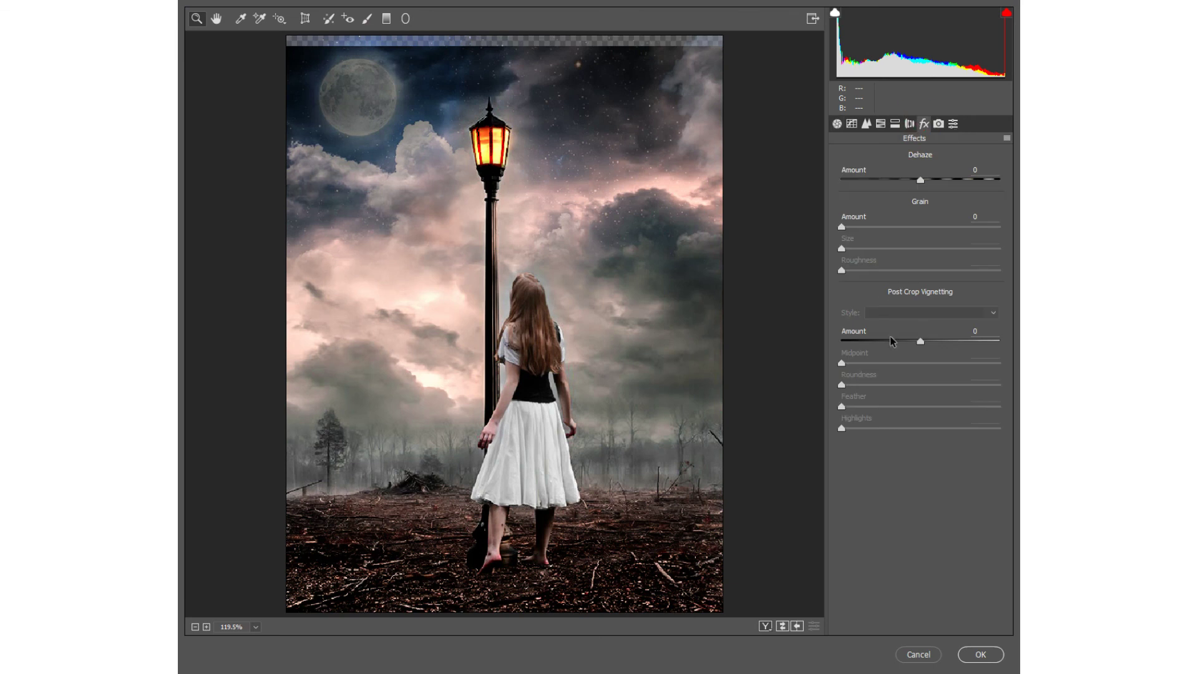
drag(890, 339, 882, 341)
drag(842, 429, 898, 431)
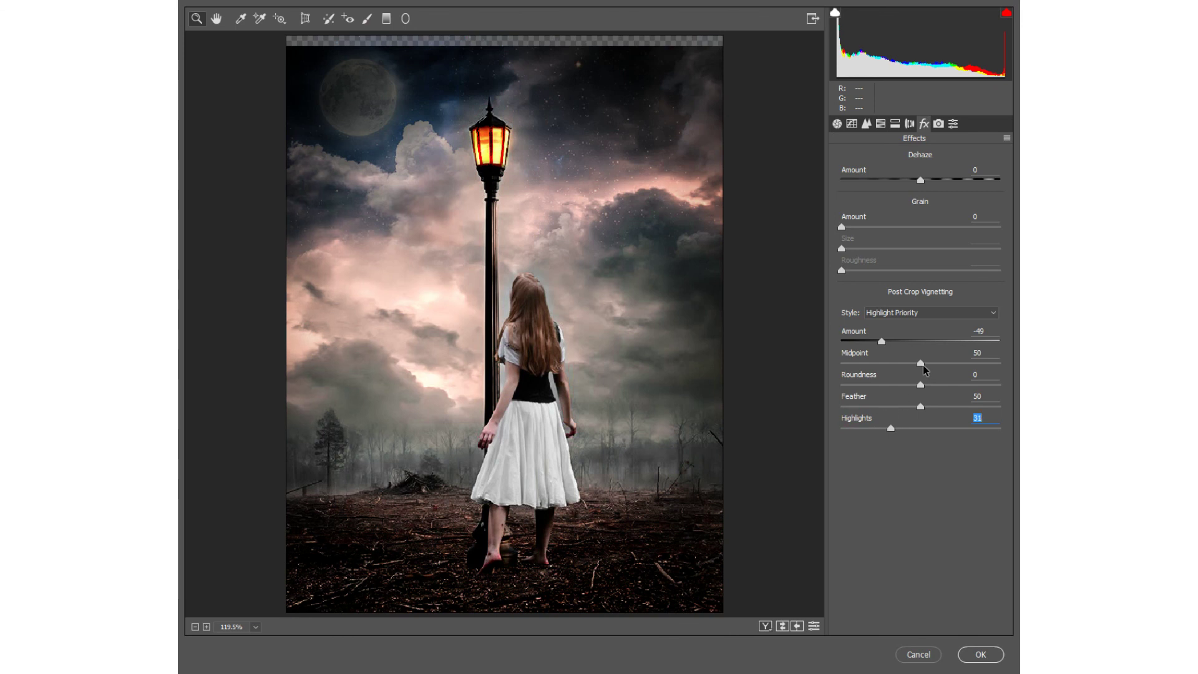
drag(921, 363, 943, 364)
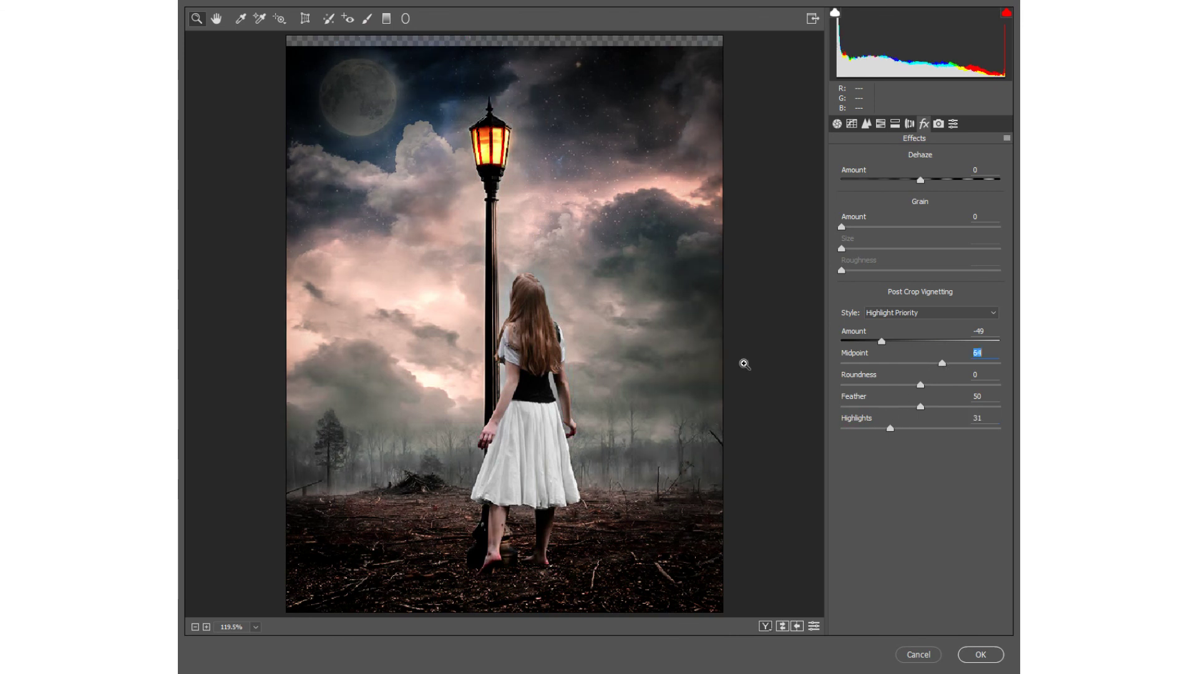
click(680, 356)
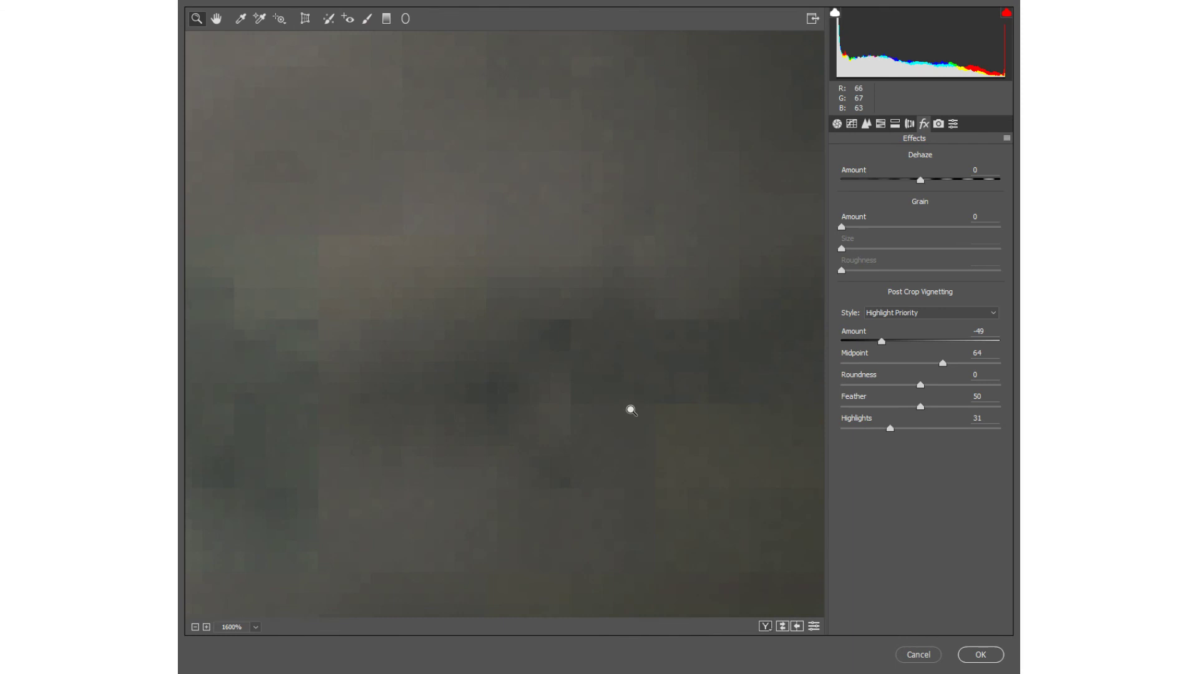
alt+click(627, 409)
alt+click(627, 409)
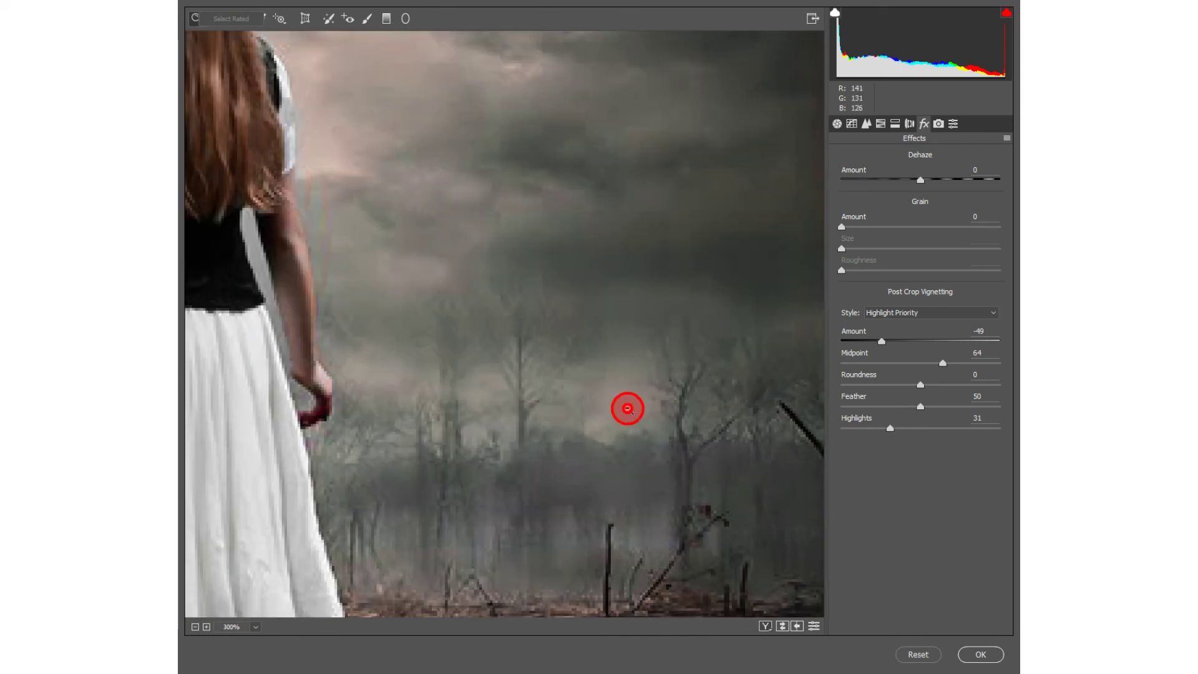
alt+click(627, 409)
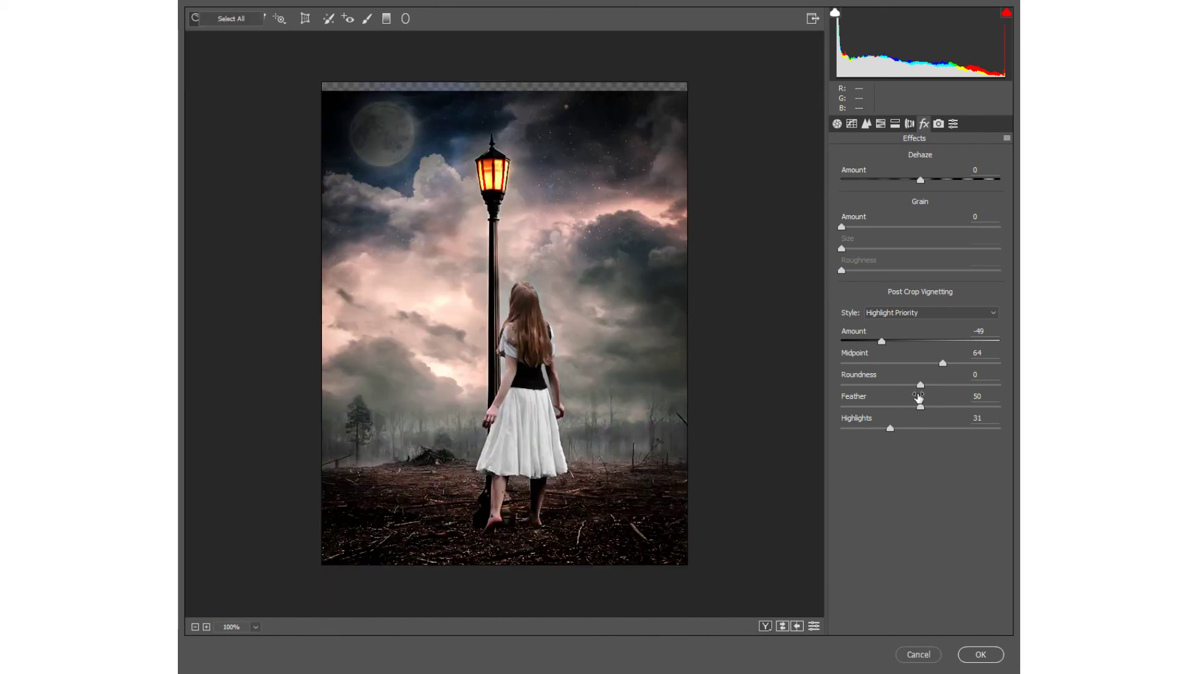
drag(920, 404, 926, 406)
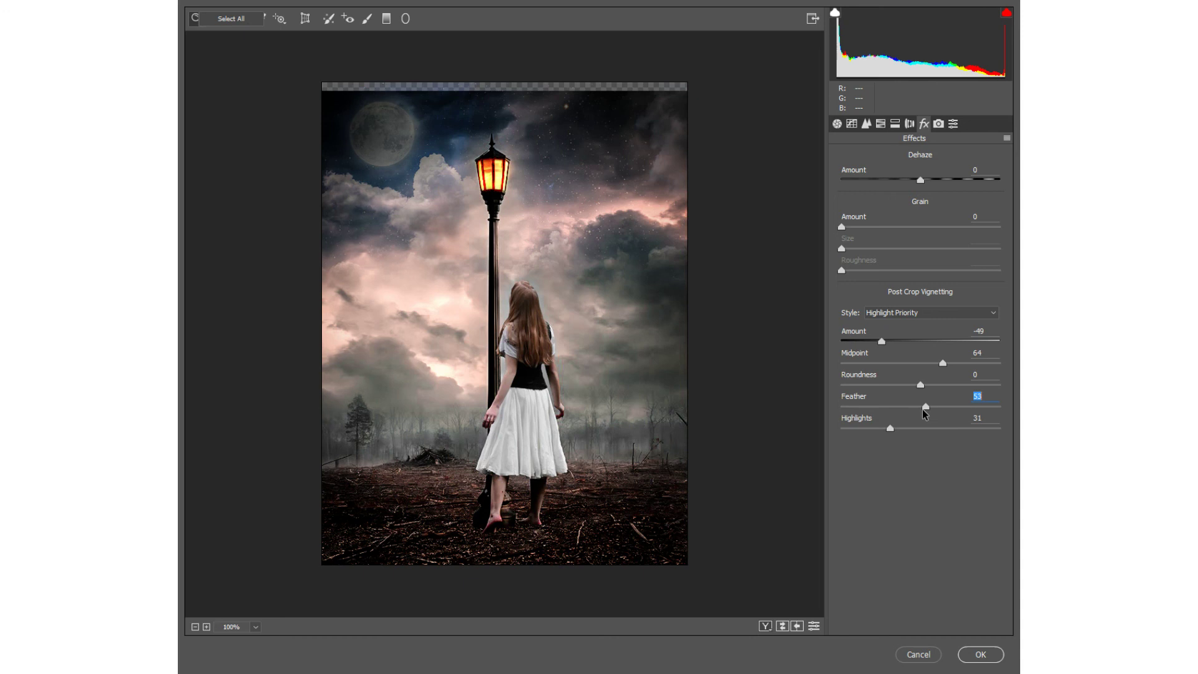
click(981, 654)
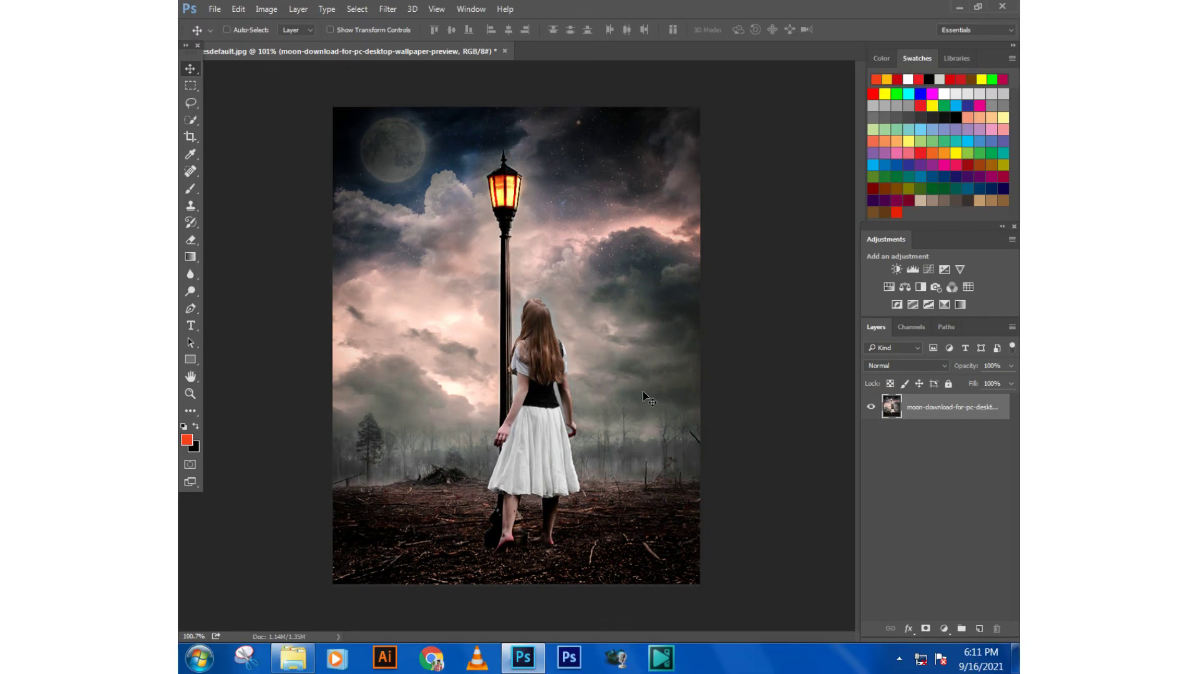
- Start Save As and choose the Youtube > Editing folder as the destination
scroll(650, 309, down, 2)
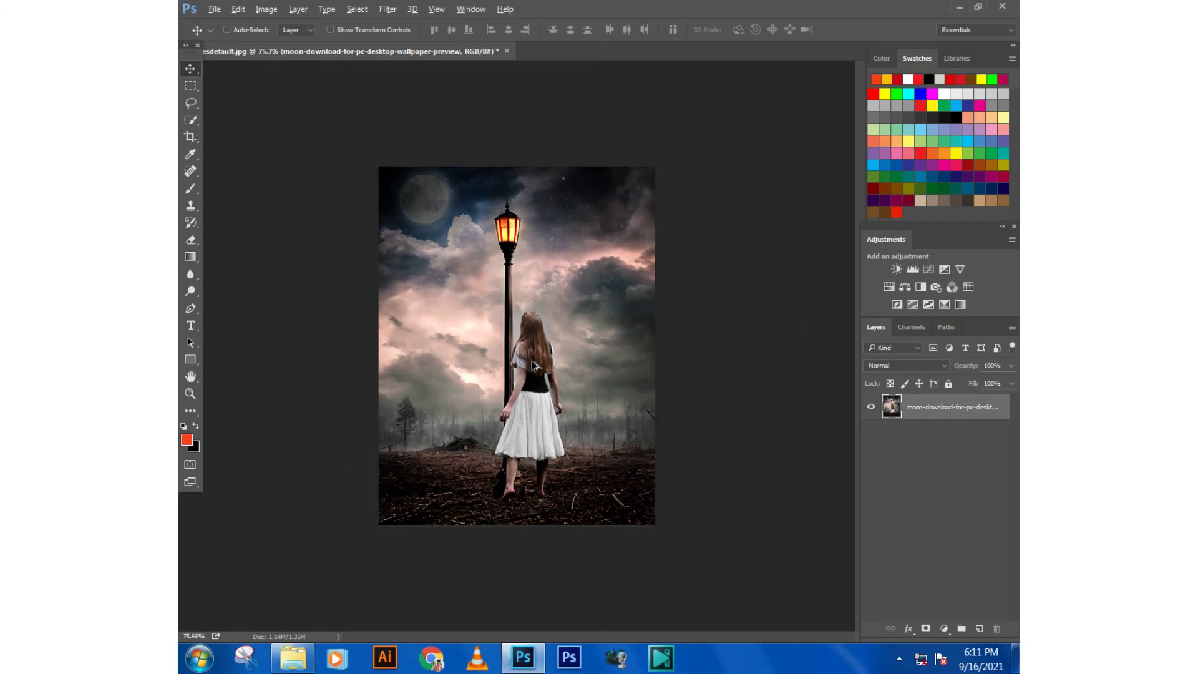
scroll(534, 365, up, 1)
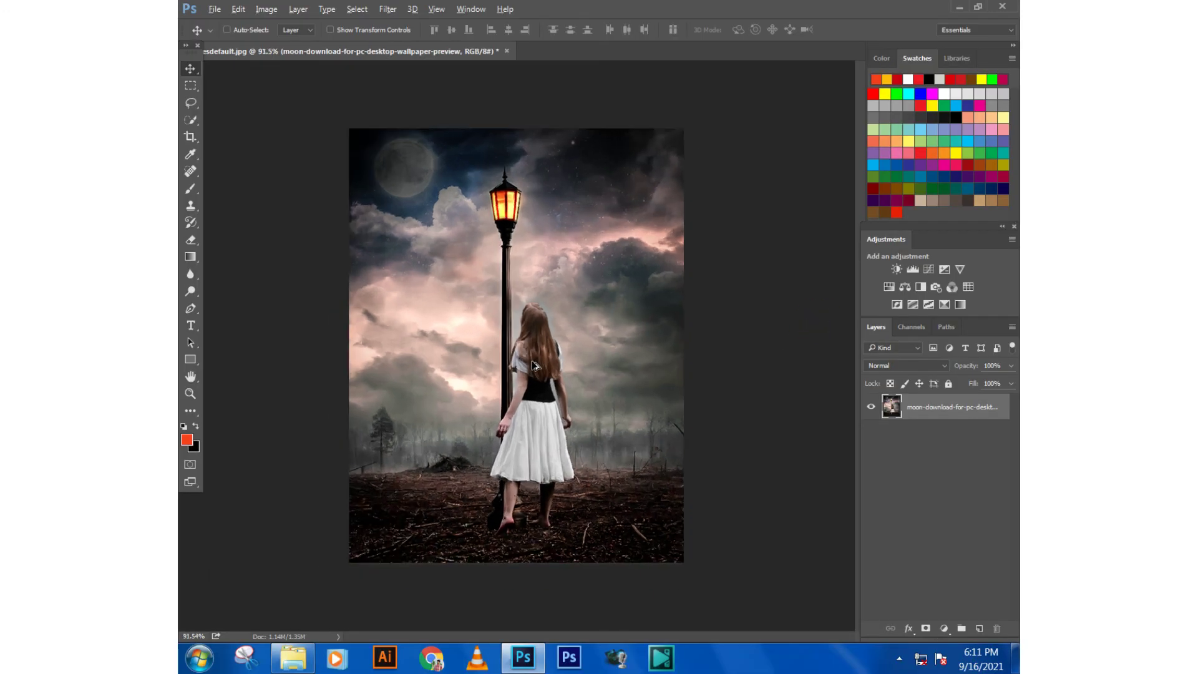
click(215, 8)
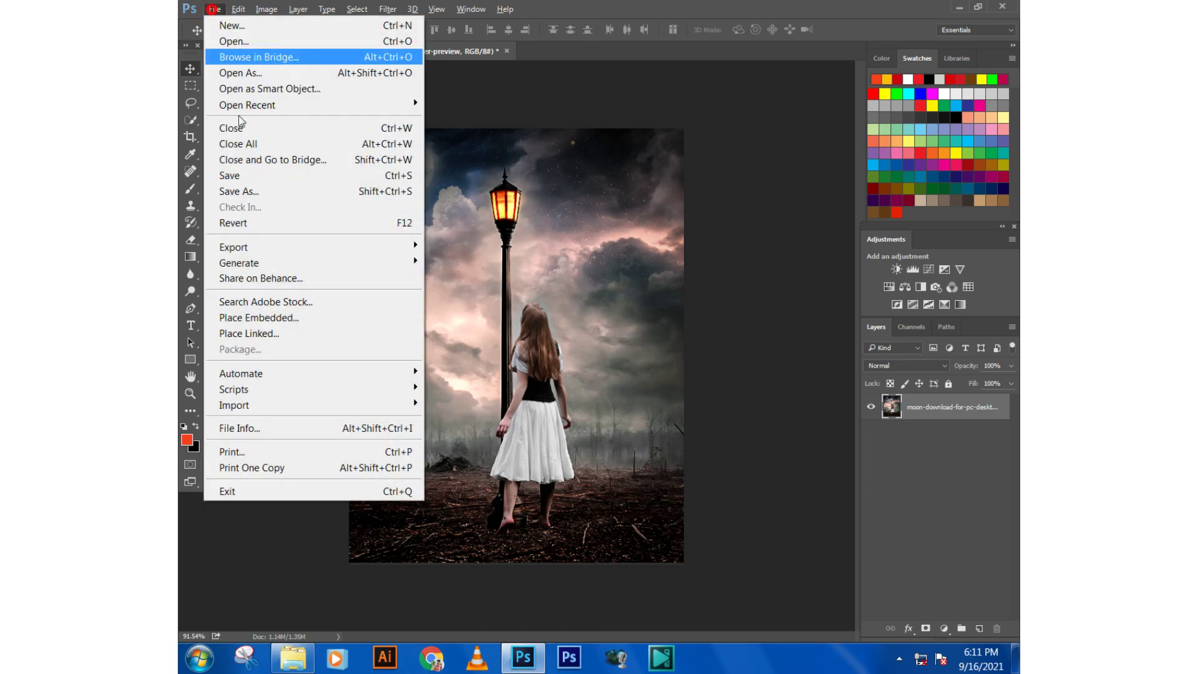
click(262, 191)
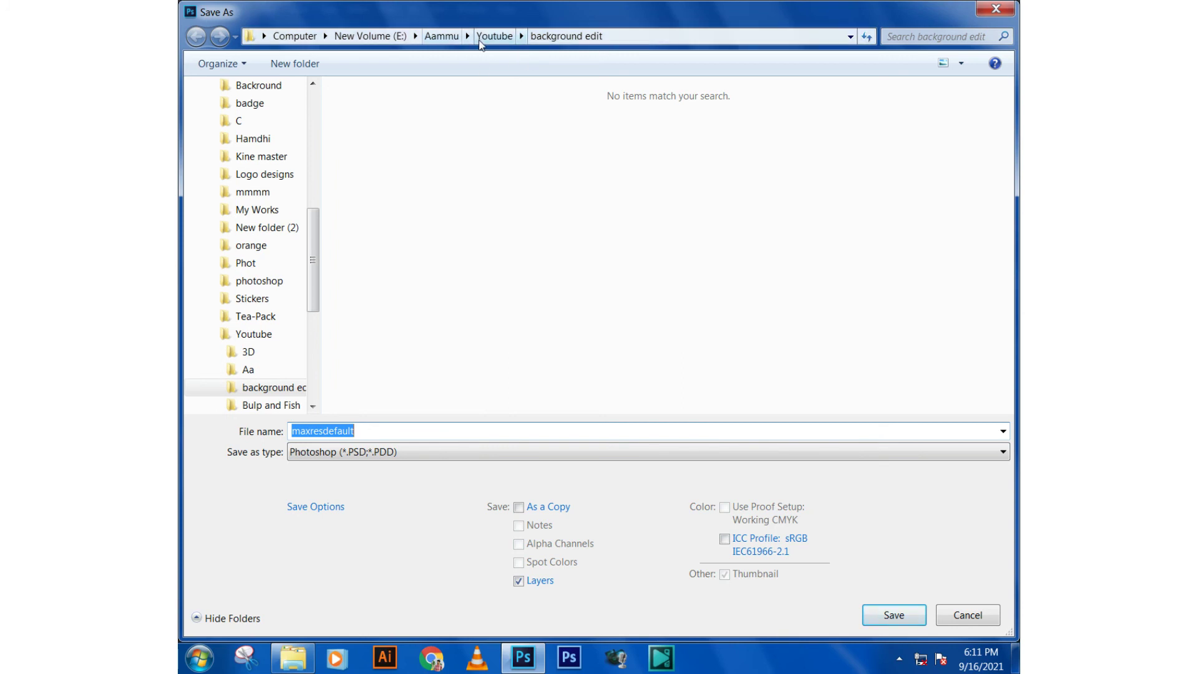
click(482, 39)
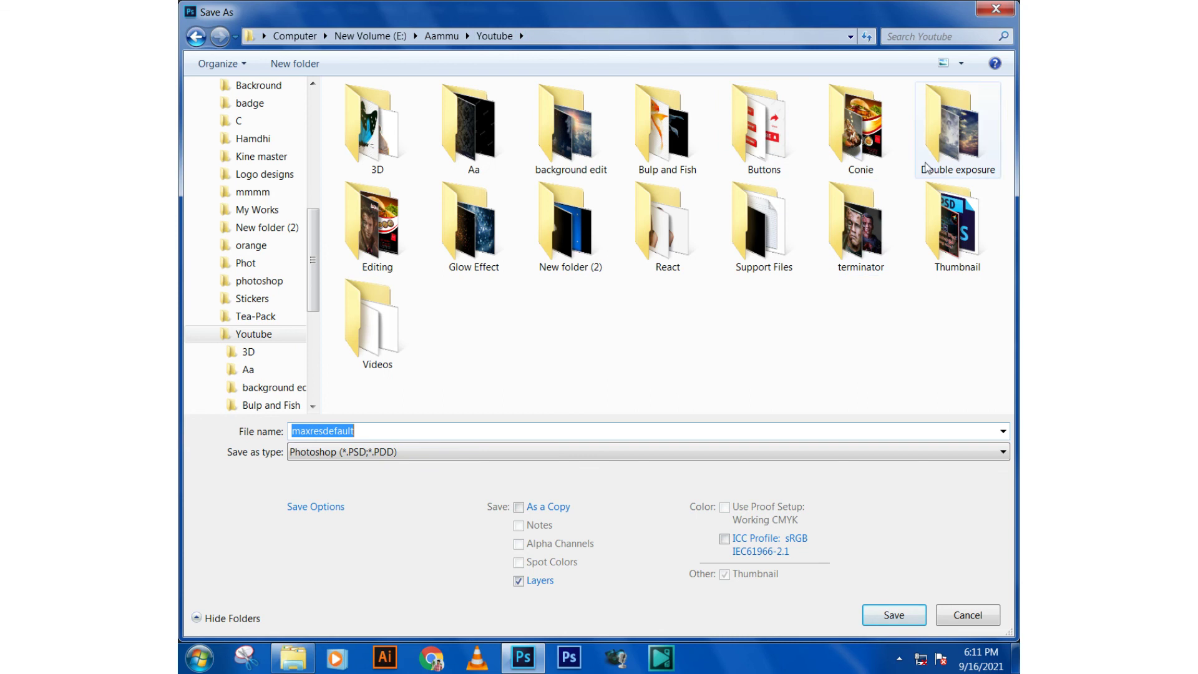
double_click(403, 226)
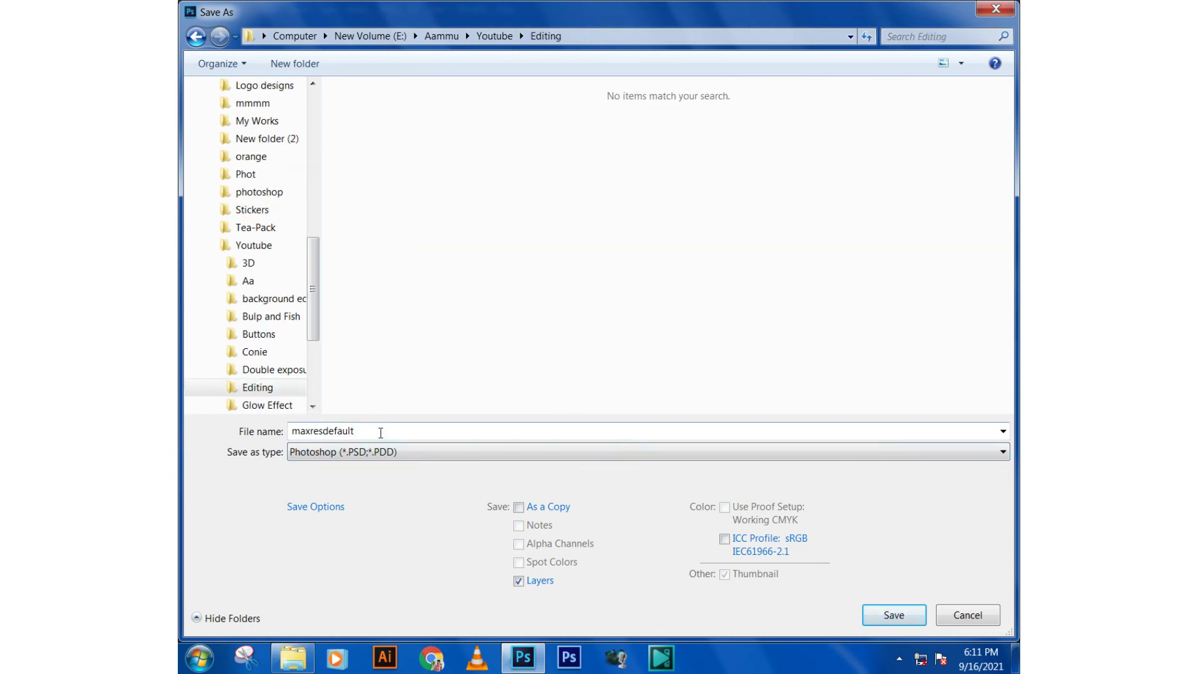
- Save the image as JPEG named 'background change', accepting the default JPEG options
double_click(381, 432)
text(back)
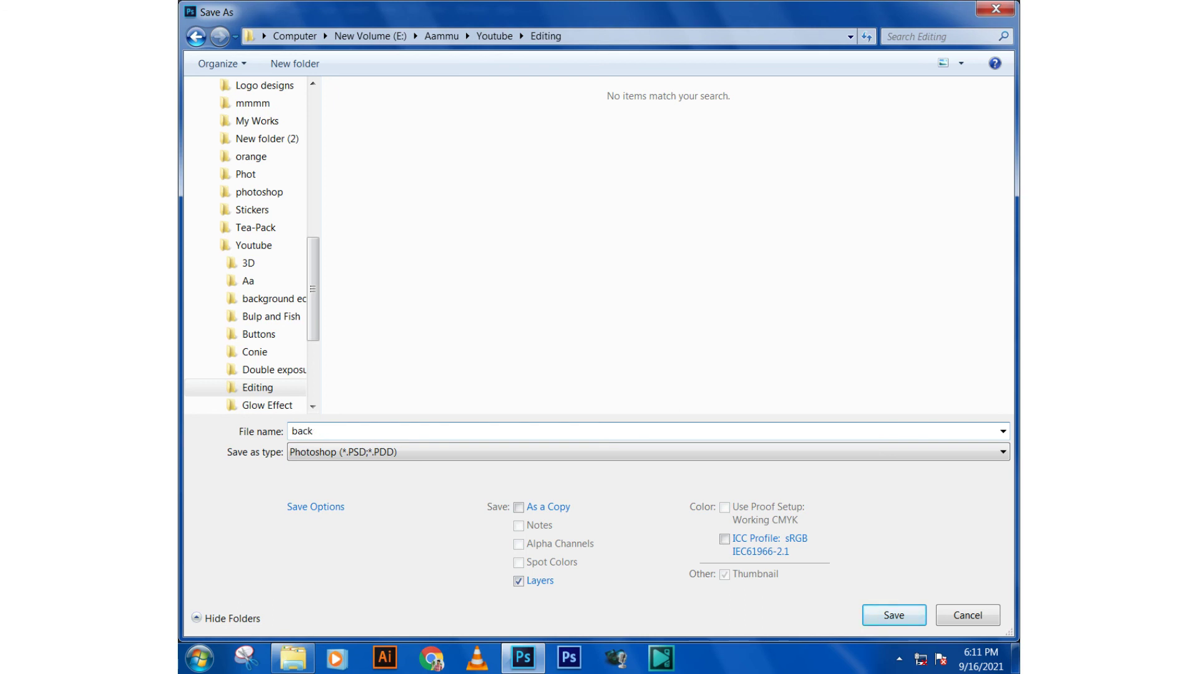
text(ground c)
text(hange)
click(356, 461)
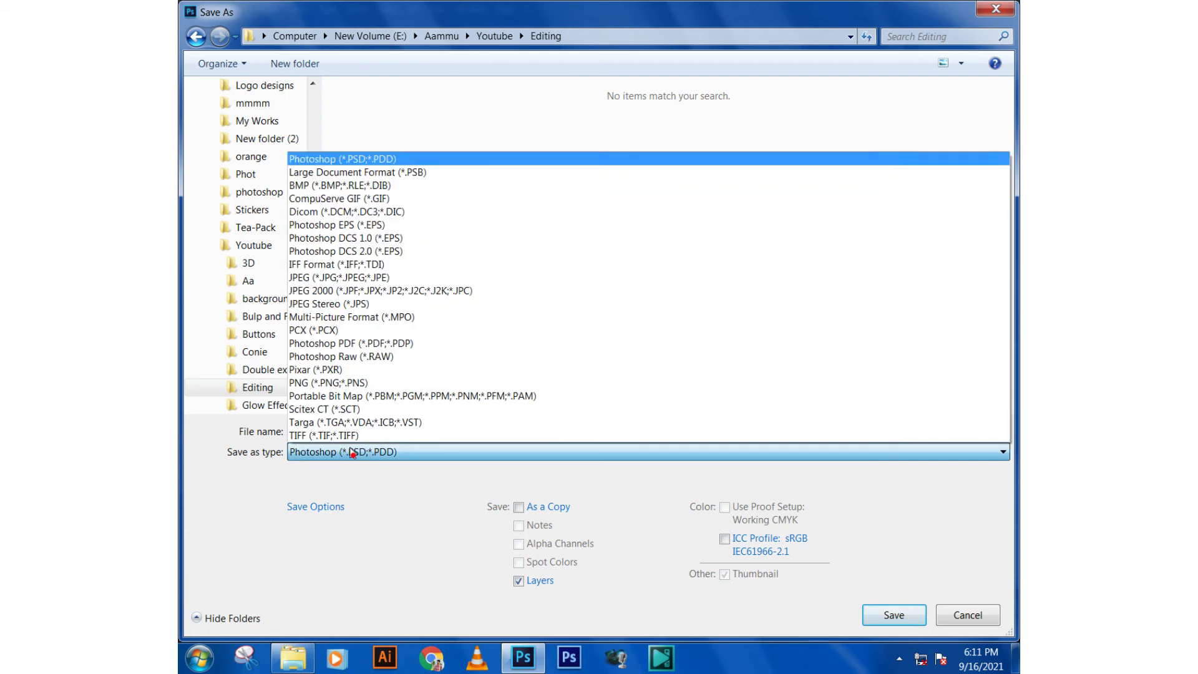
click(357, 277)
click(891, 615)
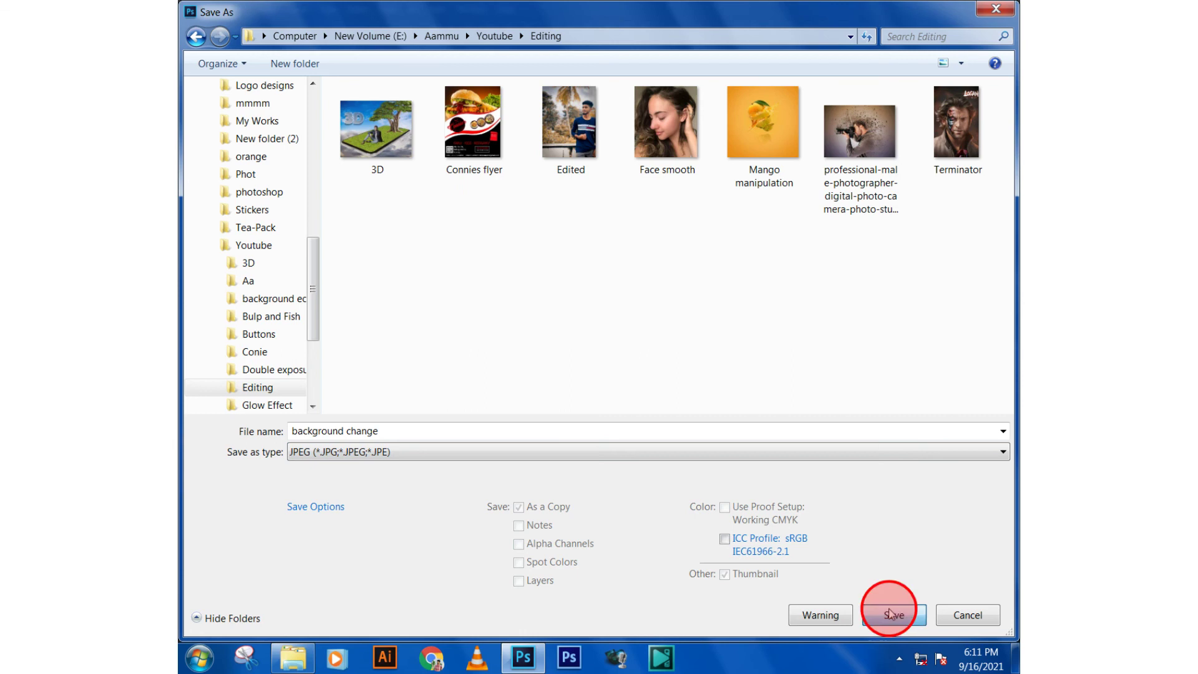
click(671, 176)
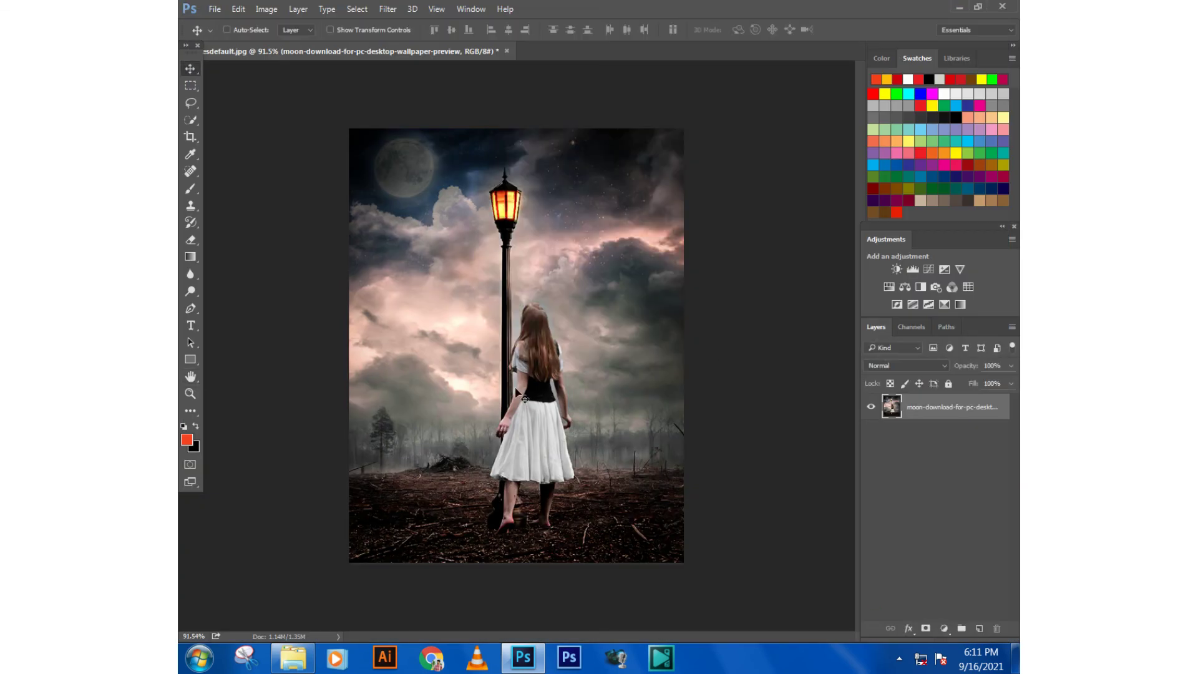
- Open the original maxresdefault photo in Photo Viewer as a side window
click(293, 659)
click(544, 367)
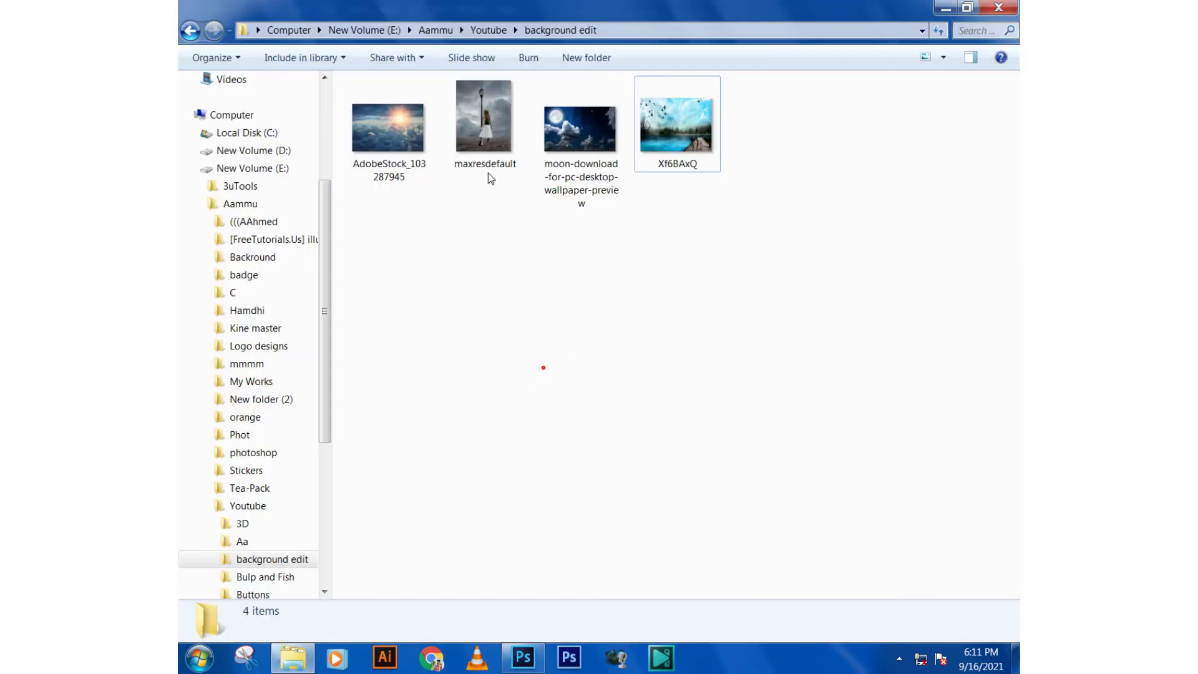
double_click(484, 160)
double_click(883, 19)
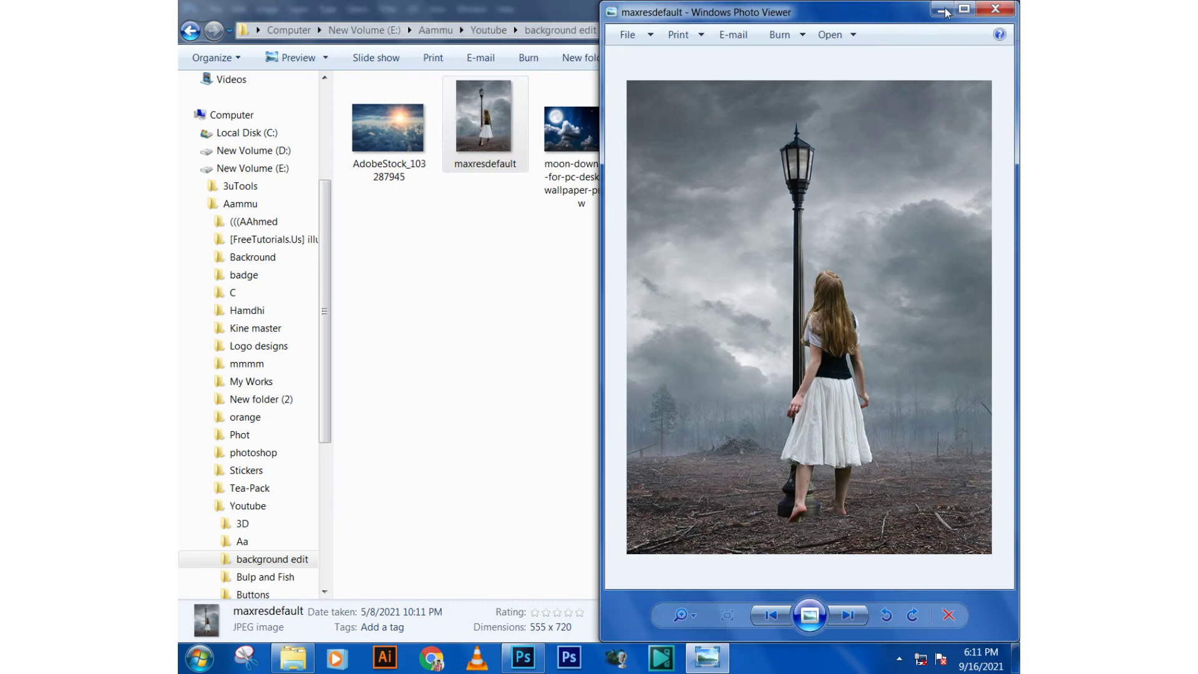
click(947, 13)
- Open 'background change' from Editing beside the original, compare them, then close both viewers
click(191, 30)
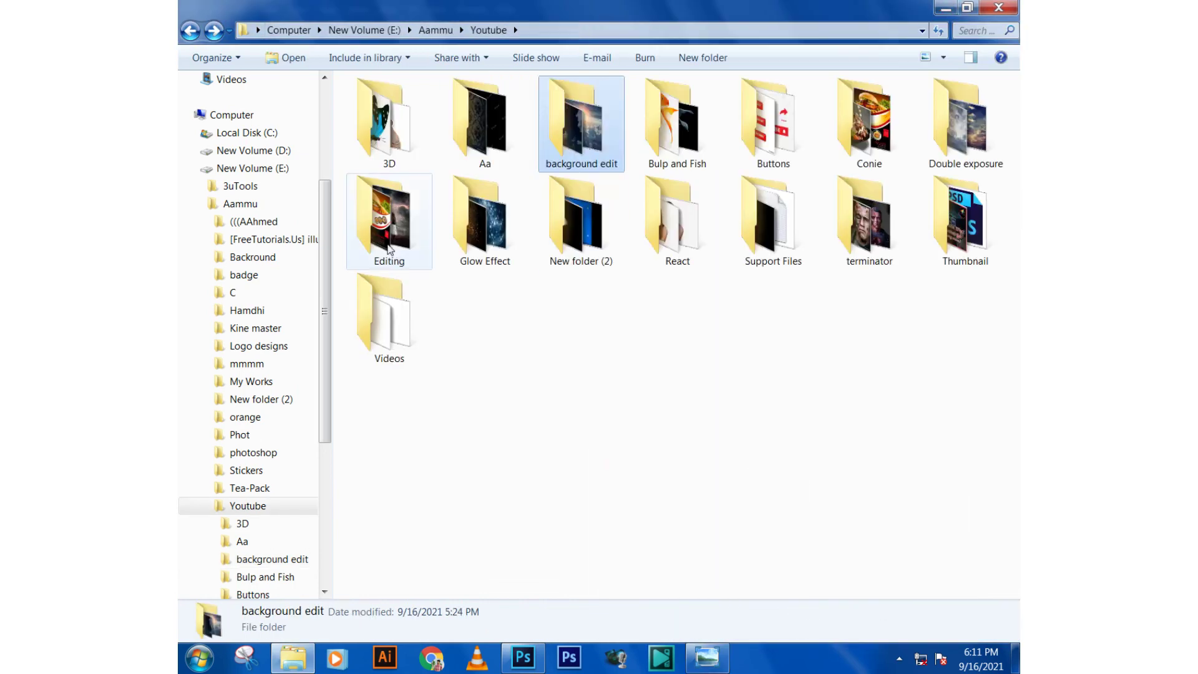
double_click(388, 249)
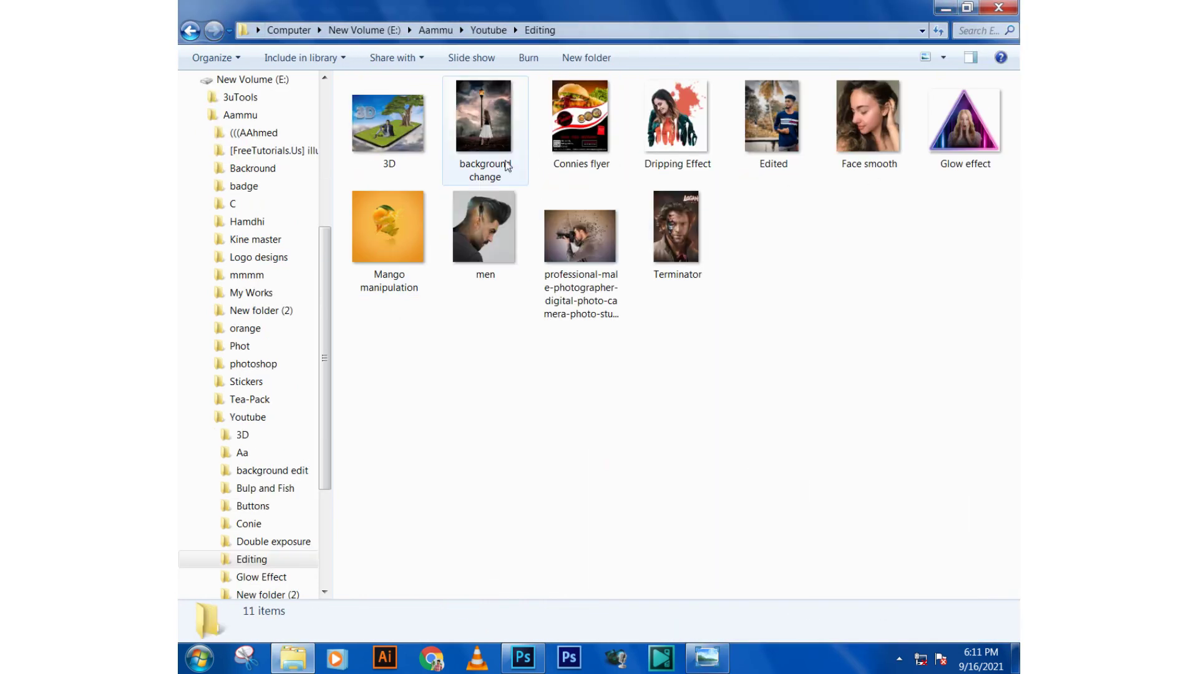
double_click(466, 118)
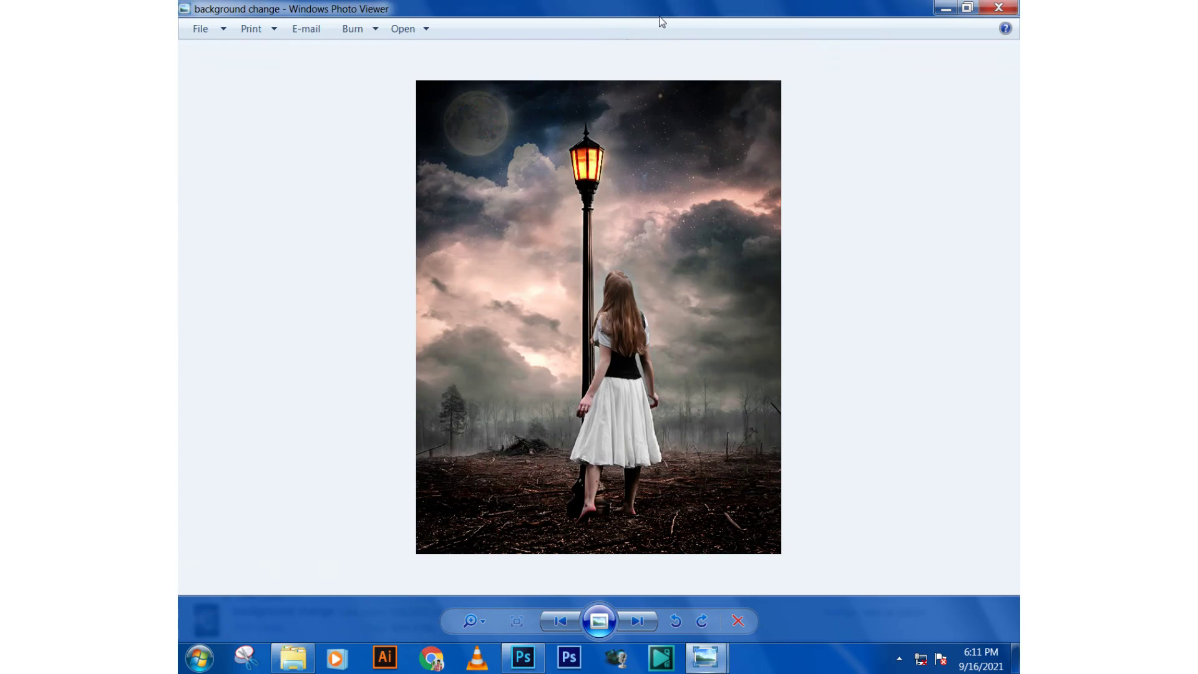
double_click(661, 19)
mouse_move(706, 658)
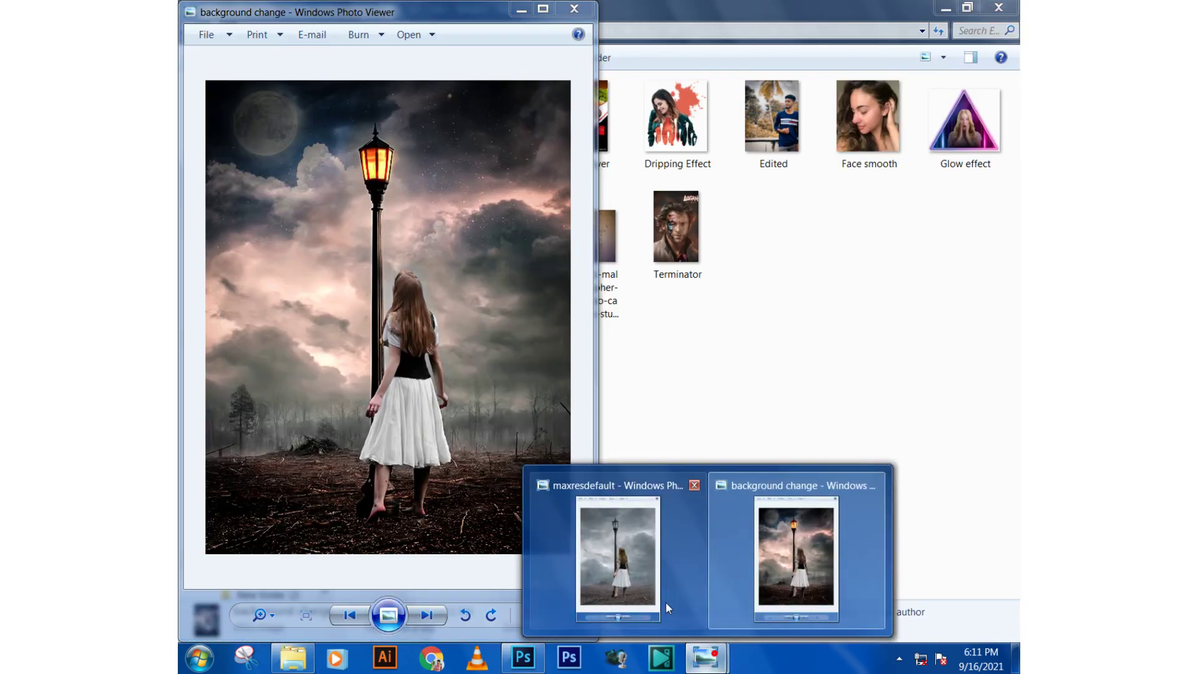
click(665, 599)
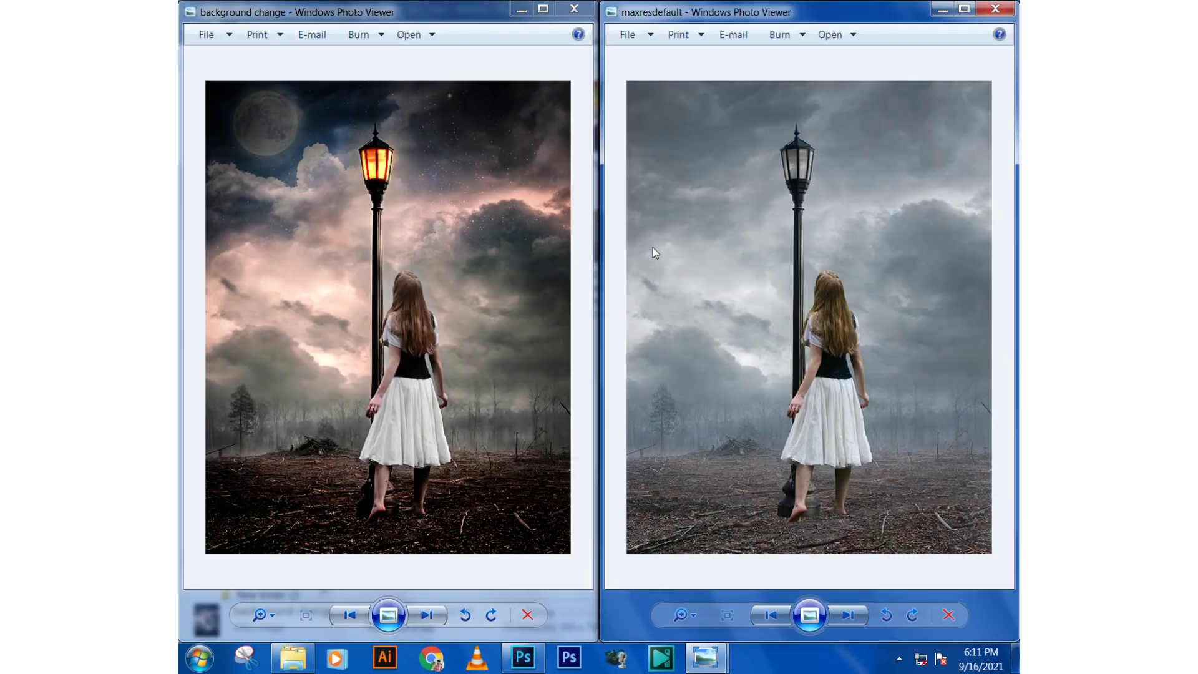
click(579, 8)
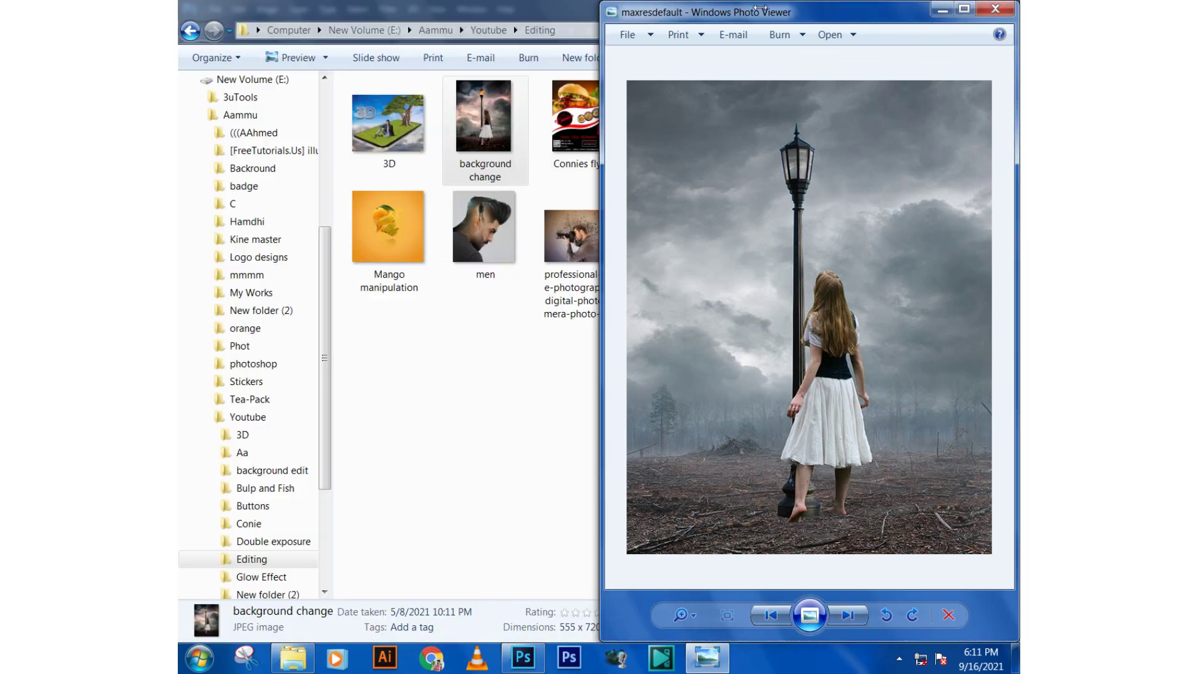
click(986, 8)
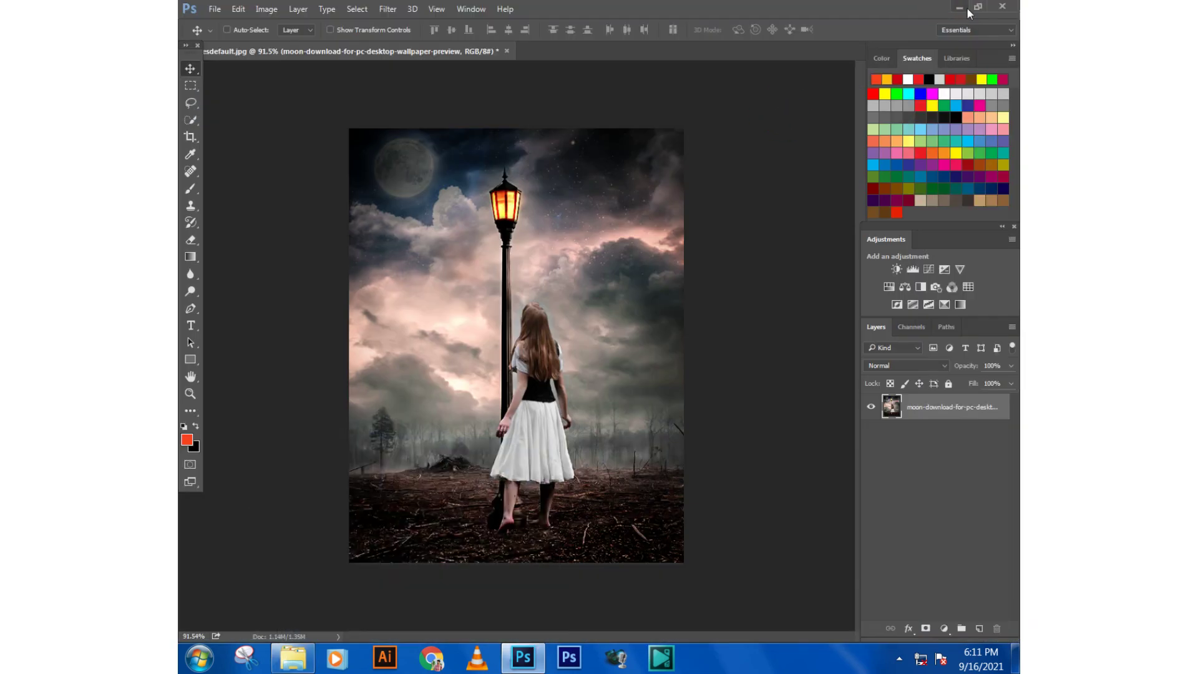
- Minimise the Photoshop window to reveal the Windows desktop
click(967, 10)
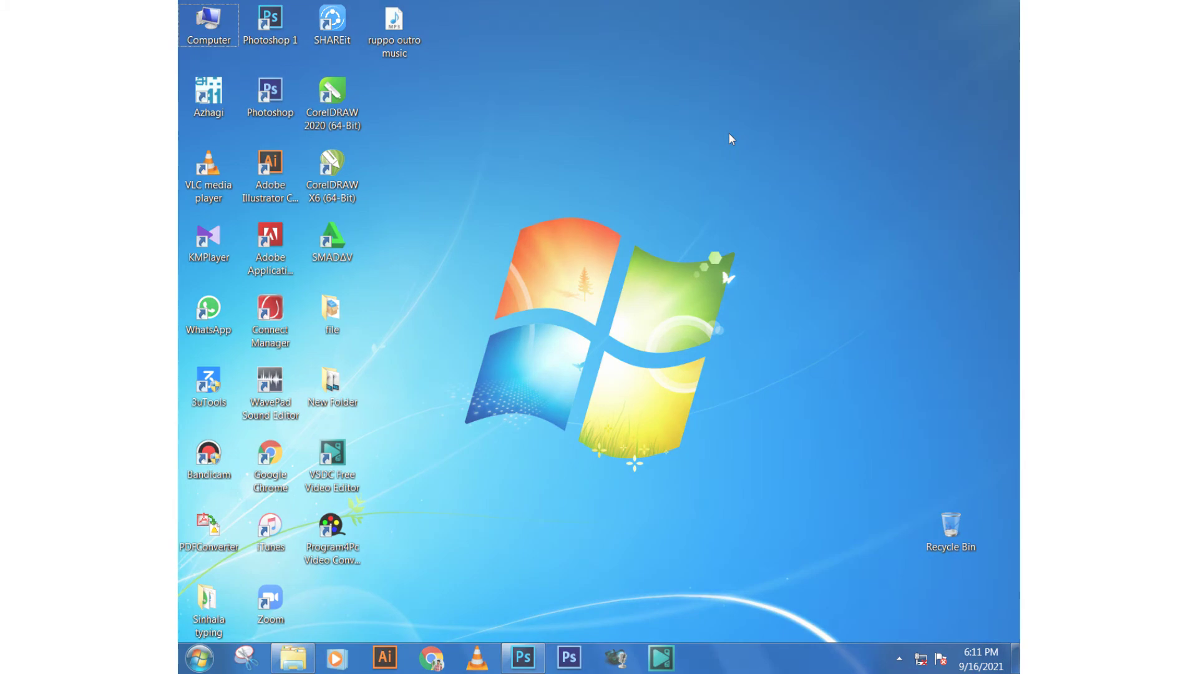